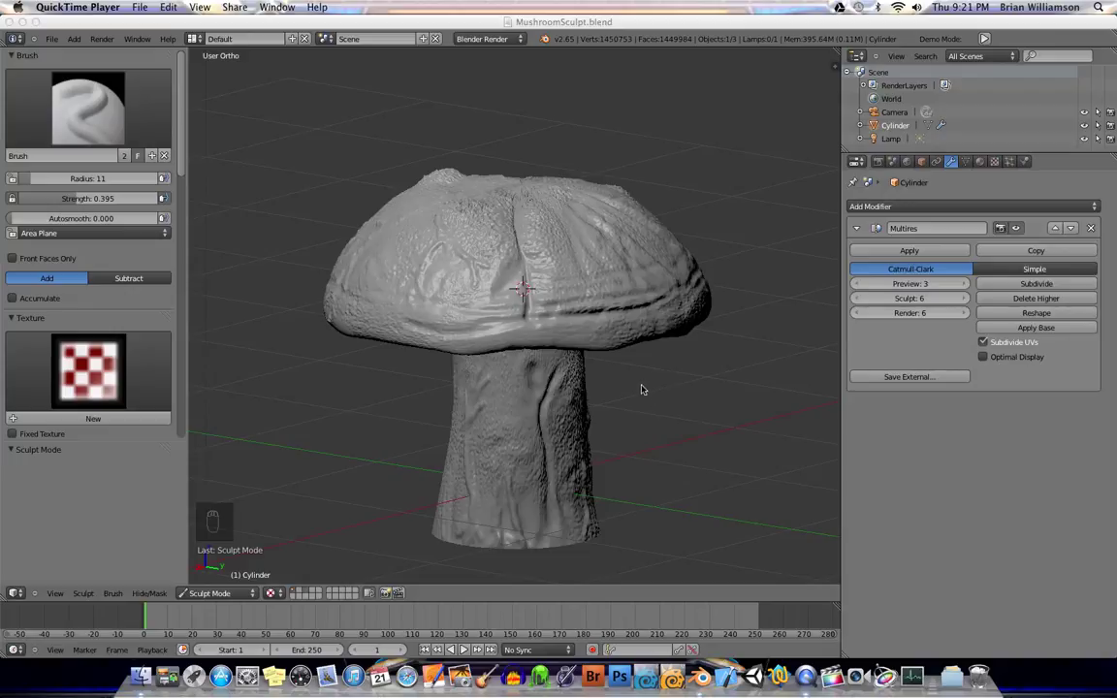
# - Focus Blender and orbit the view fully around the mushroom sculpt
pyautogui.click(663, 391)
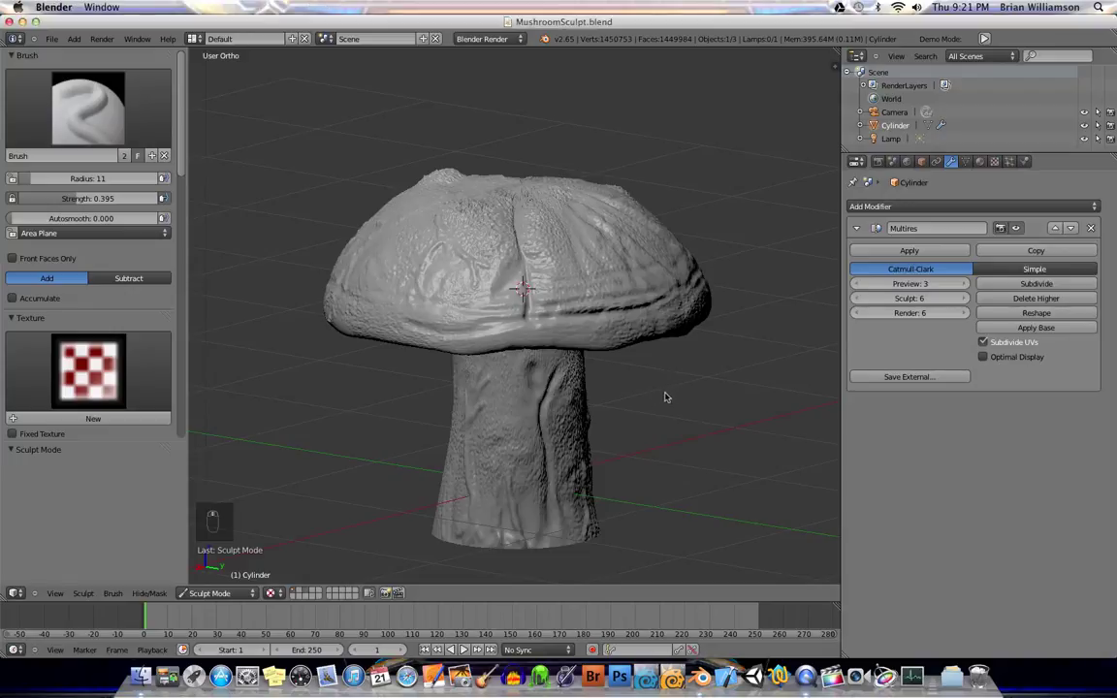
pyautogui.press('KP_4')
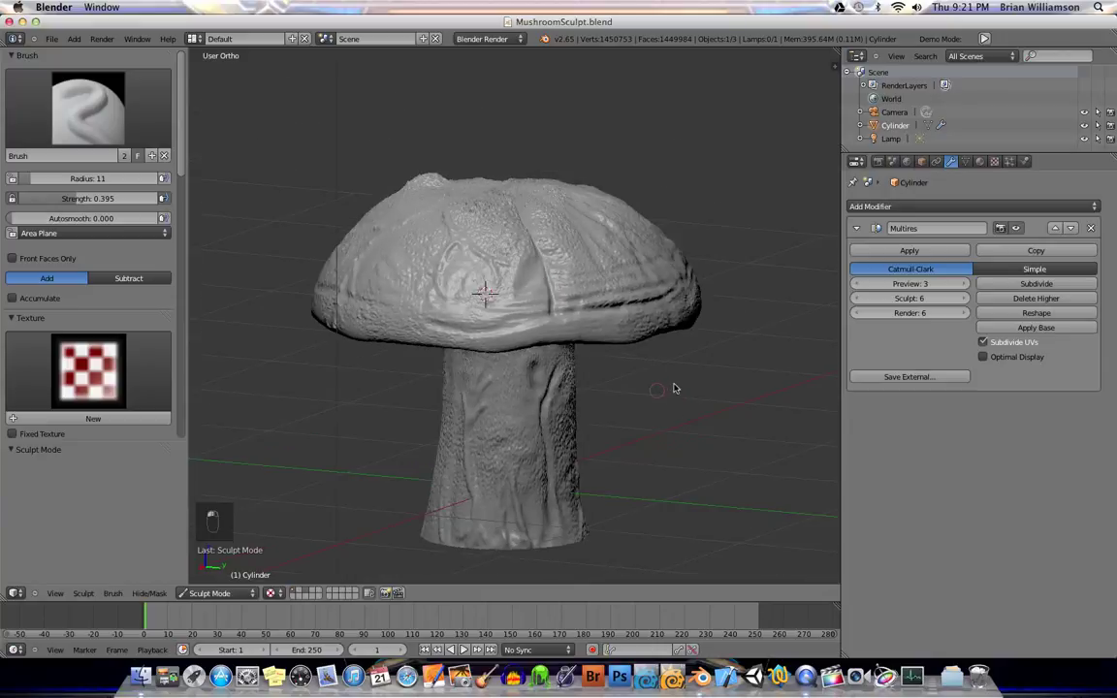
pyautogui.press('KP_4')
pyautogui.press('KP_4')
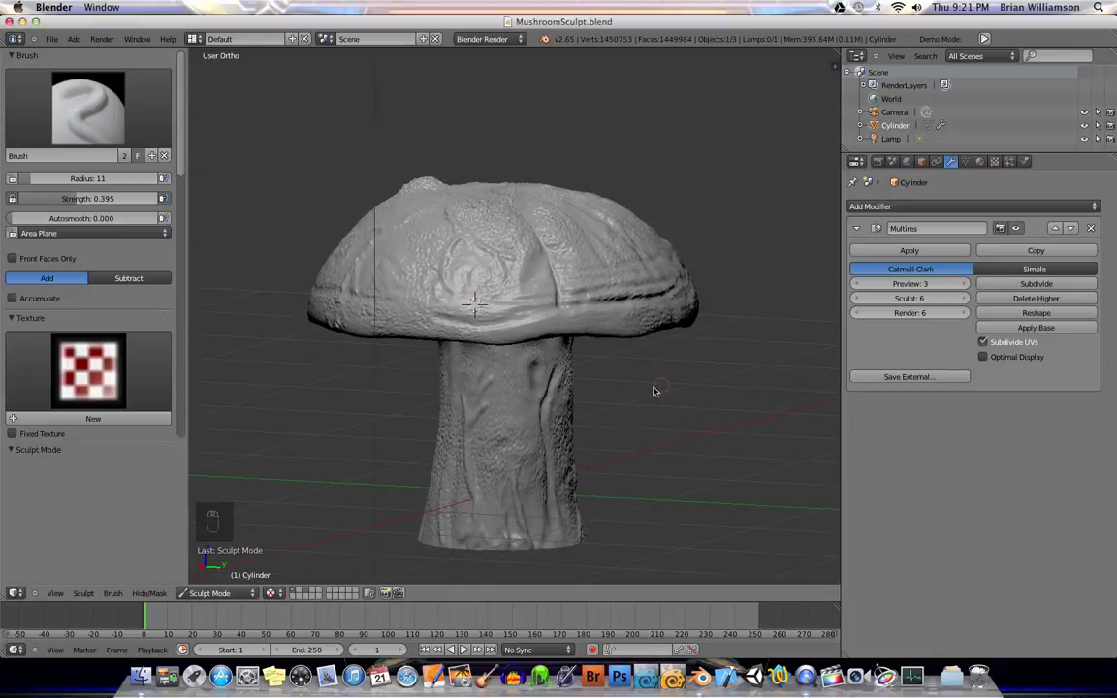
pyautogui.press('KP_4')
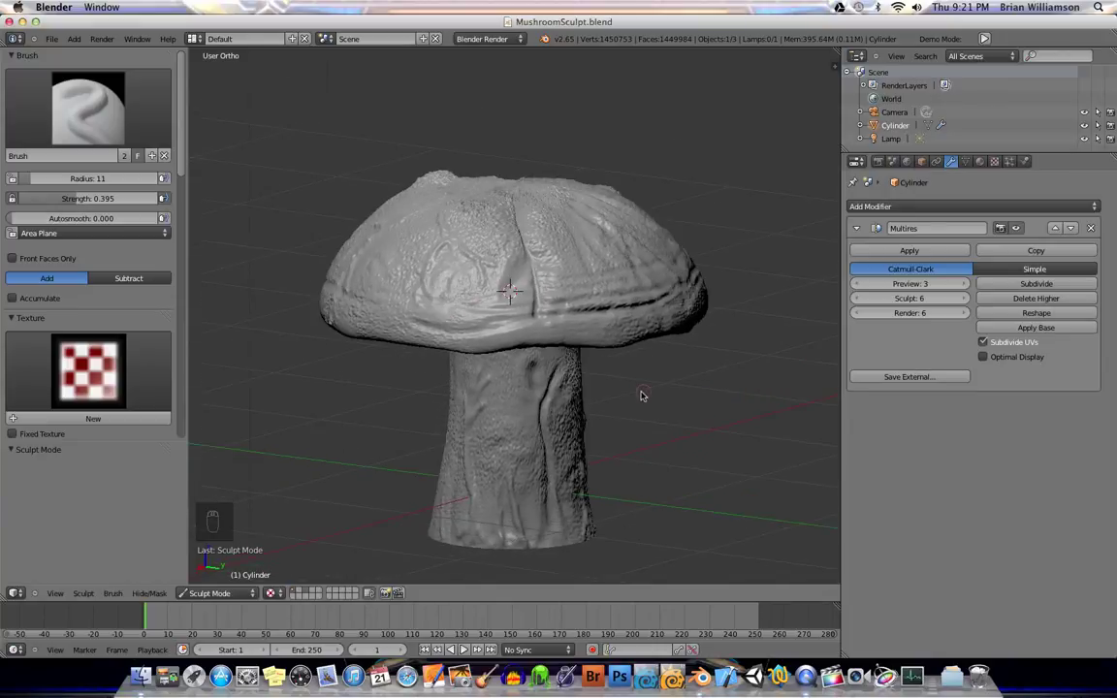
pyautogui.press('KP_4')
pyautogui.press('KP_4')
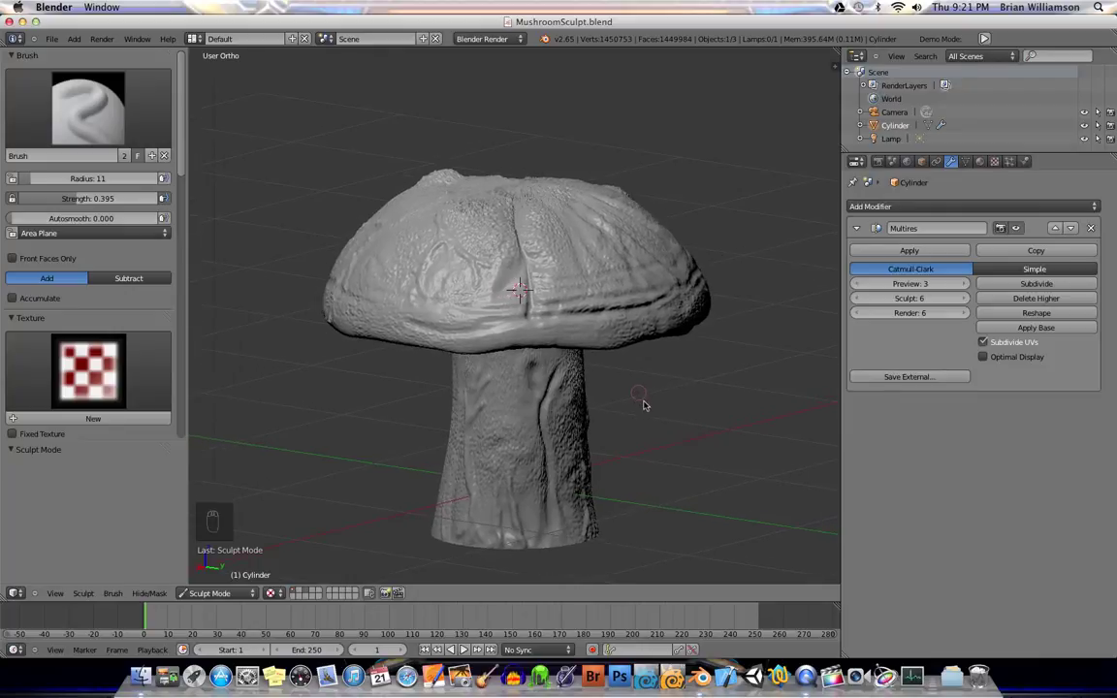
pyautogui.press('KP_4')
pyautogui.press('KP_4')
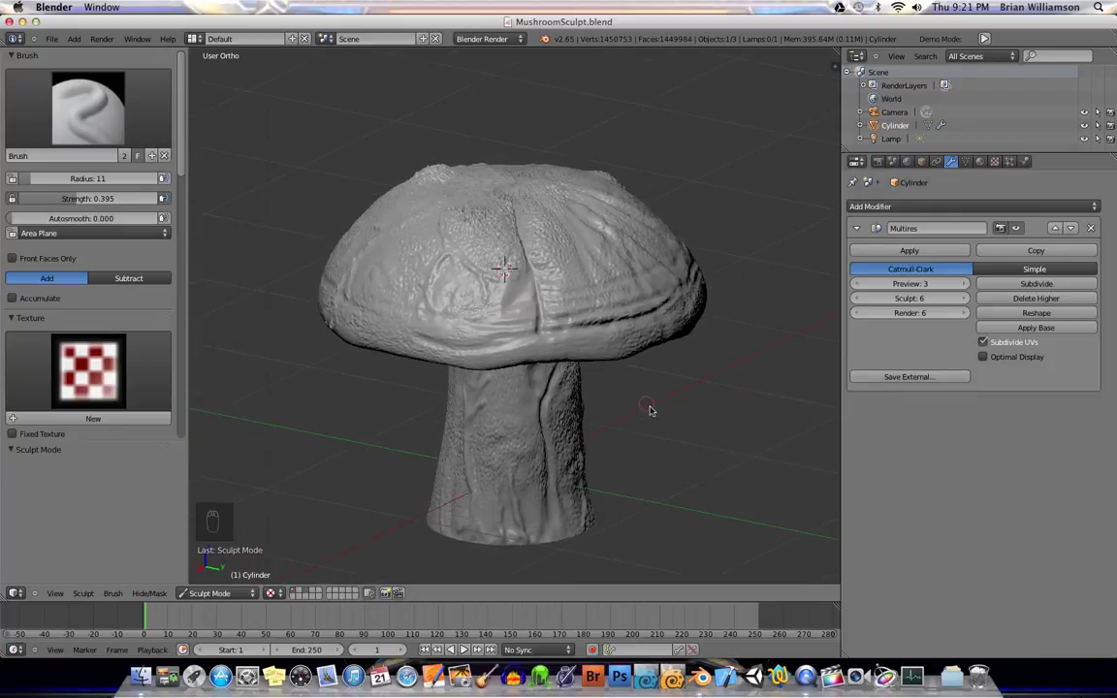
pyautogui.press('KP_4')
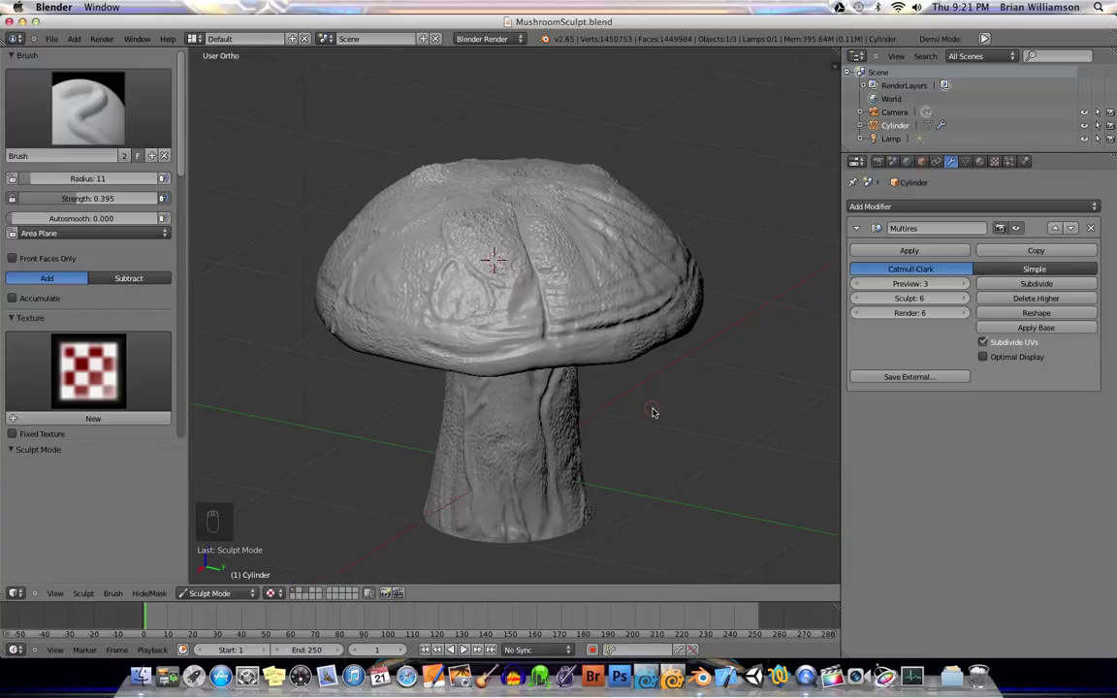
pyautogui.press('KP_4')
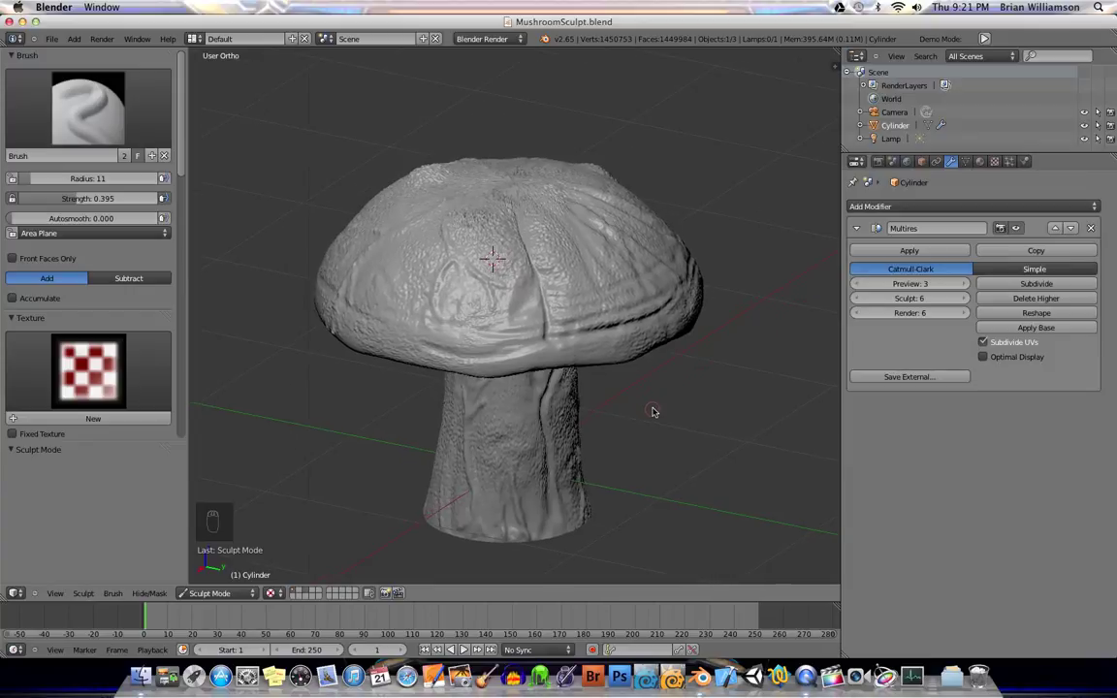
pyautogui.press('KP_4')
pyautogui.press('KP_4')
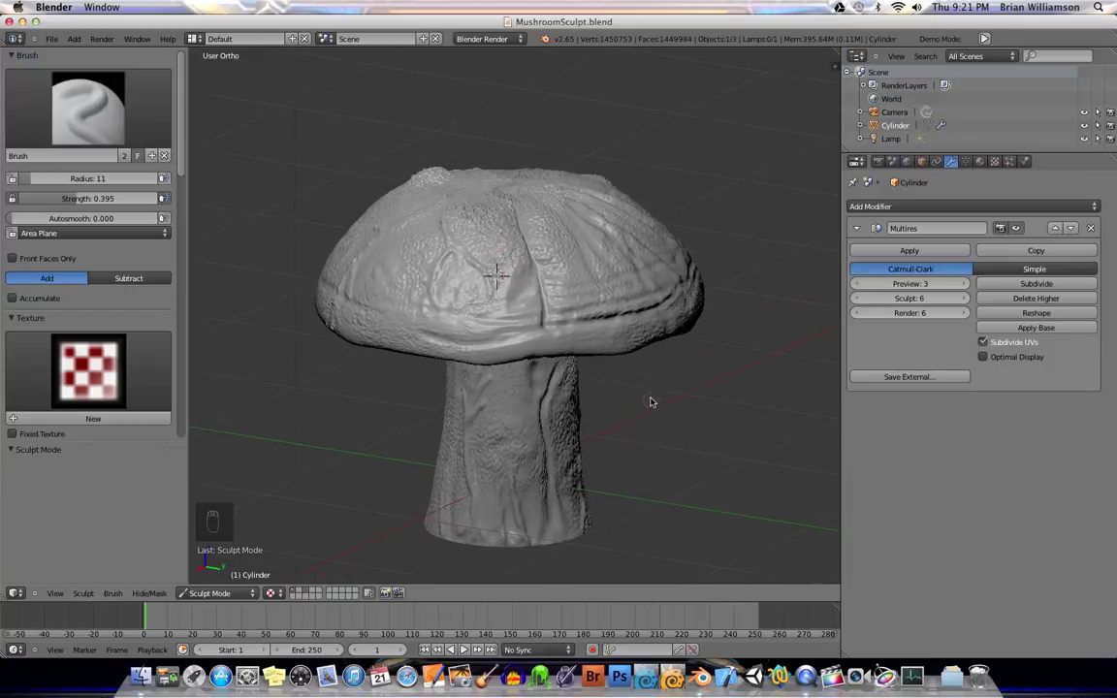
# - Tilt the view to look under the mushroom cap, then back to show the cap top
pyautogui.press('KP_8')
pyautogui.press('KP_8')
pyautogui.press('KP_8')
pyautogui.press('KP_8')
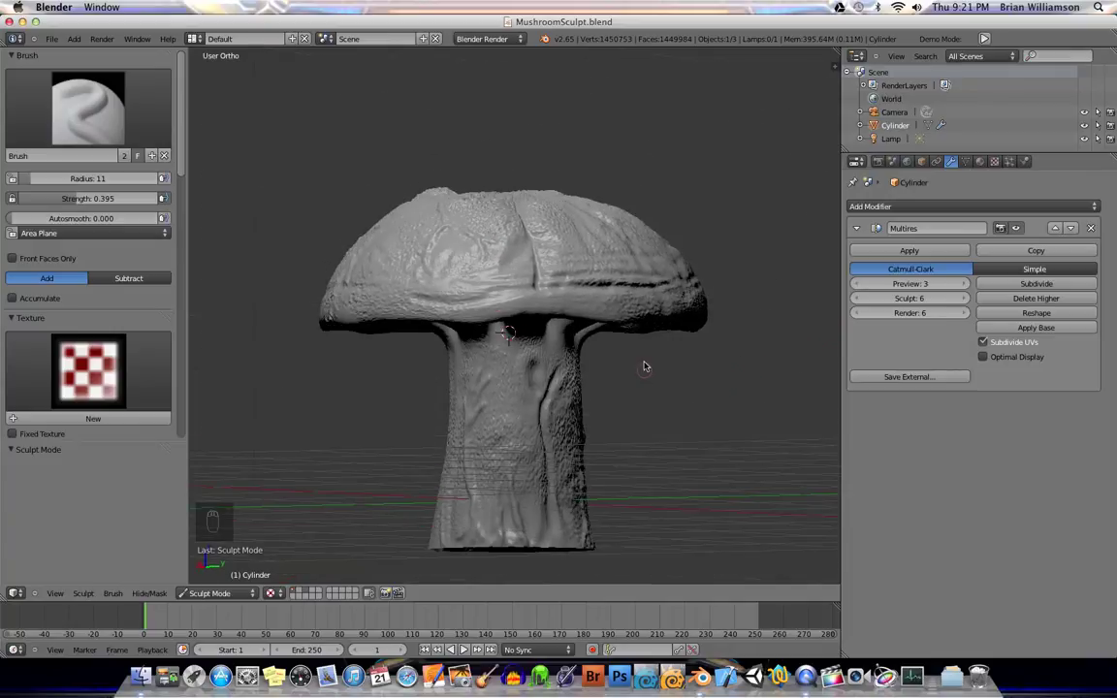
pyautogui.press('KP_8')
pyautogui.press('KP_8')
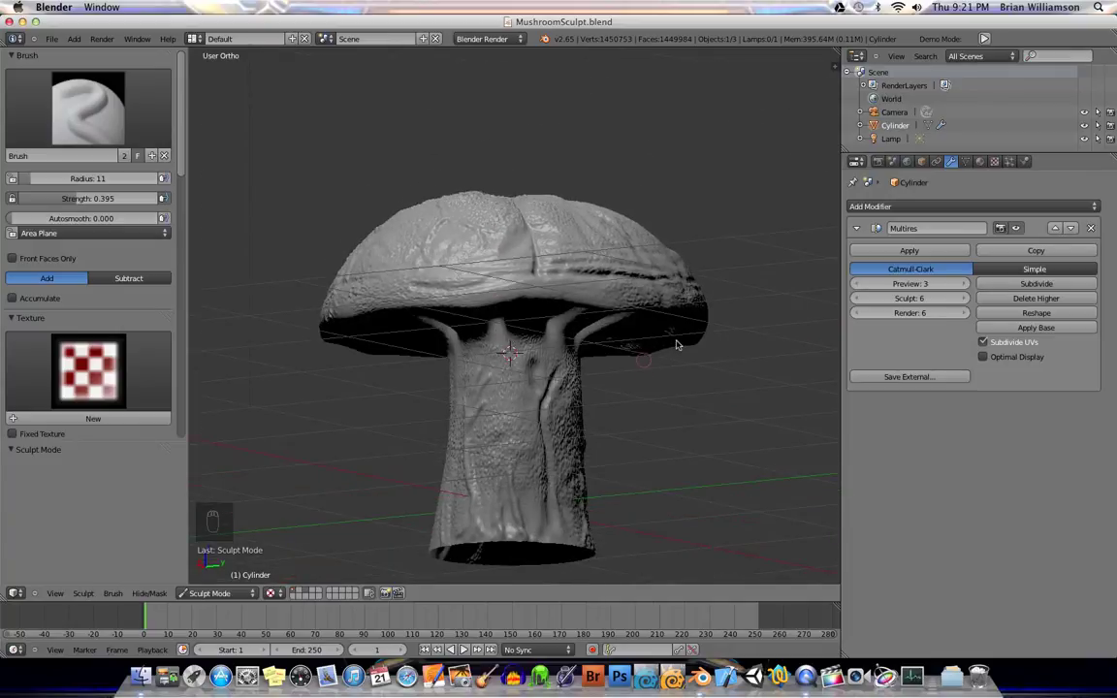
pyautogui.press('KP_8')
pyautogui.press('KP_8')
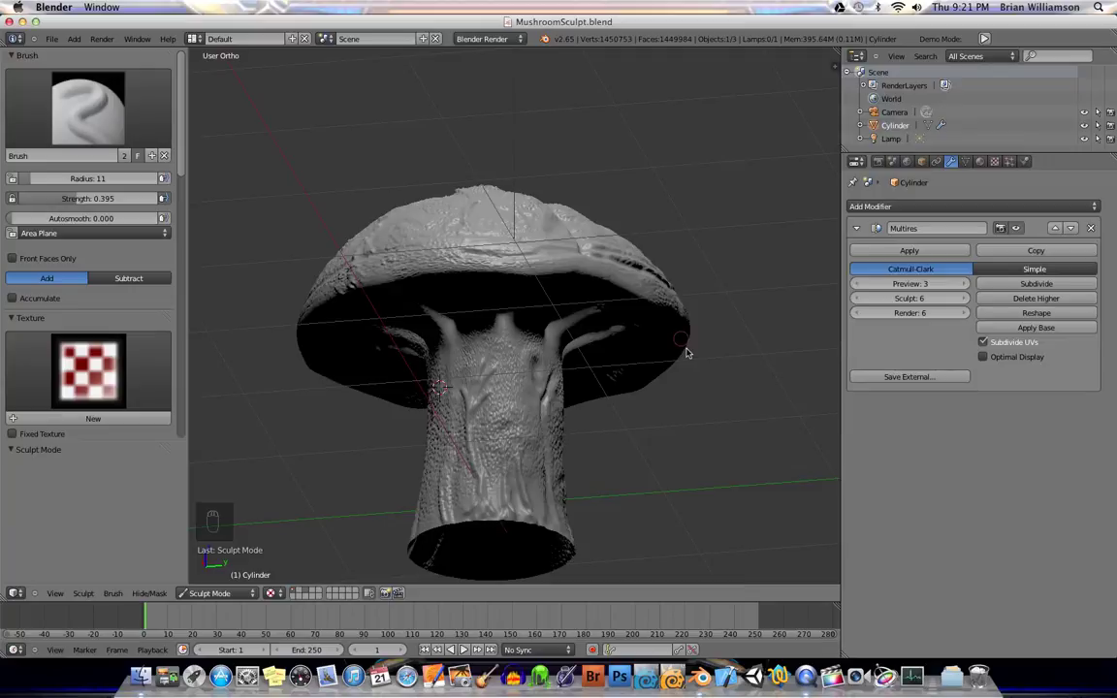
pyautogui.press('KP_2')
pyautogui.press('KP_2')
pyautogui.press('KP_2')
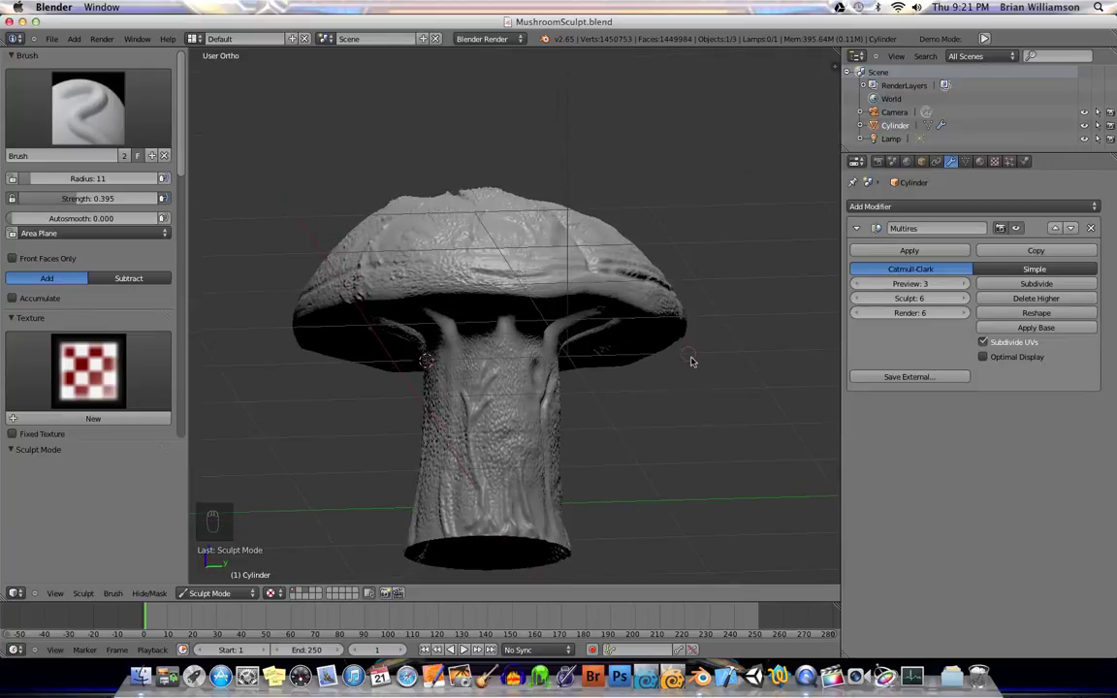
pyautogui.press('KP_2')
pyautogui.press('KP_2')
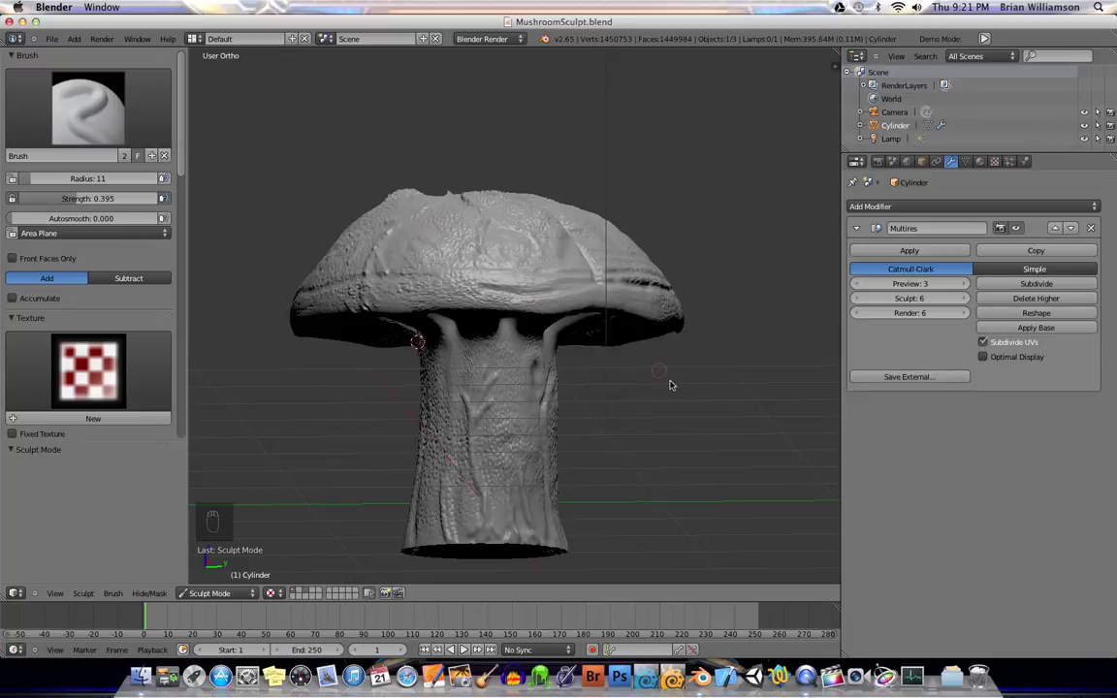
pyautogui.press('KP_2')
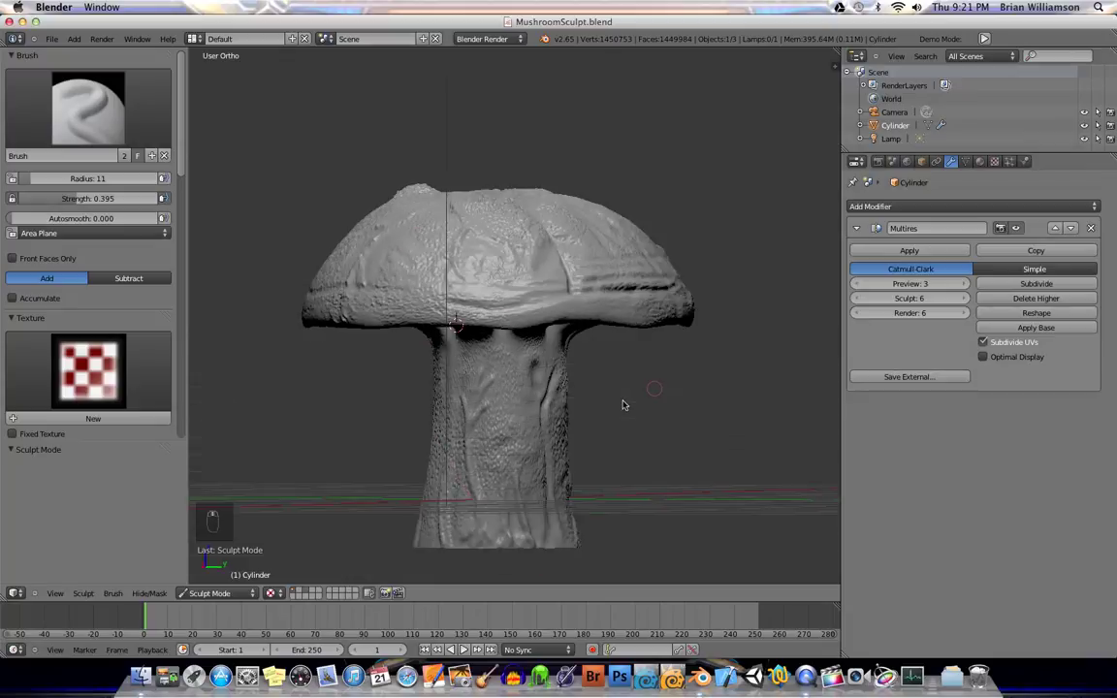
pyautogui.press('KP_4')
pyautogui.press('KP_4')
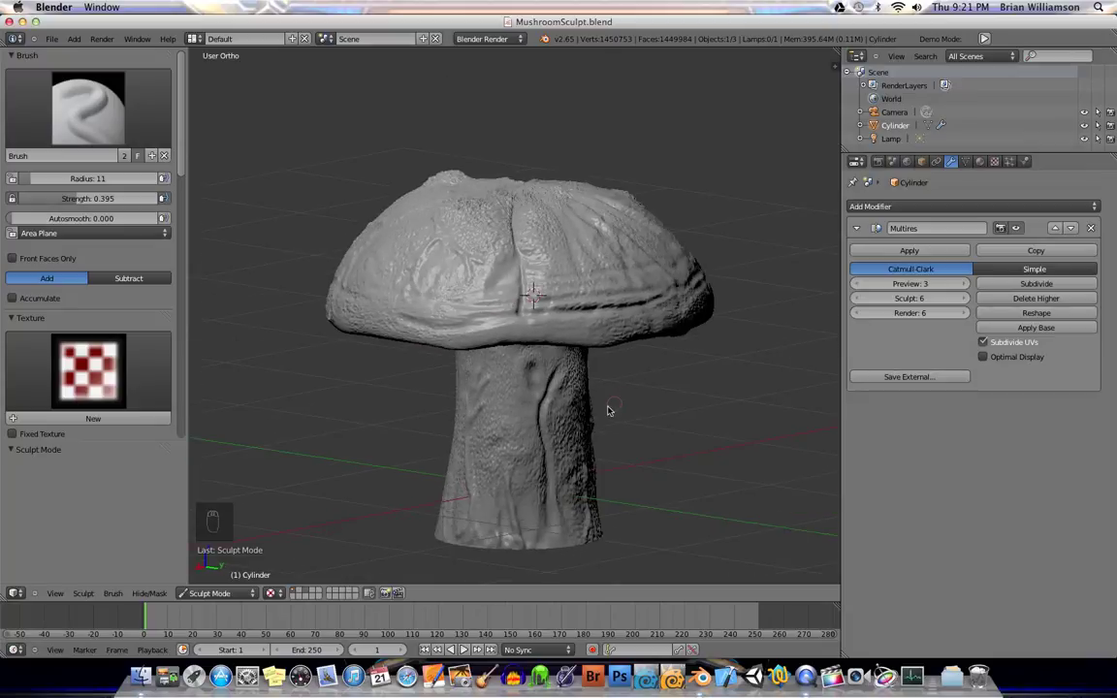
pyautogui.press('KP_2')
pyautogui.press('KP_4')
pyautogui.press('KP_4')
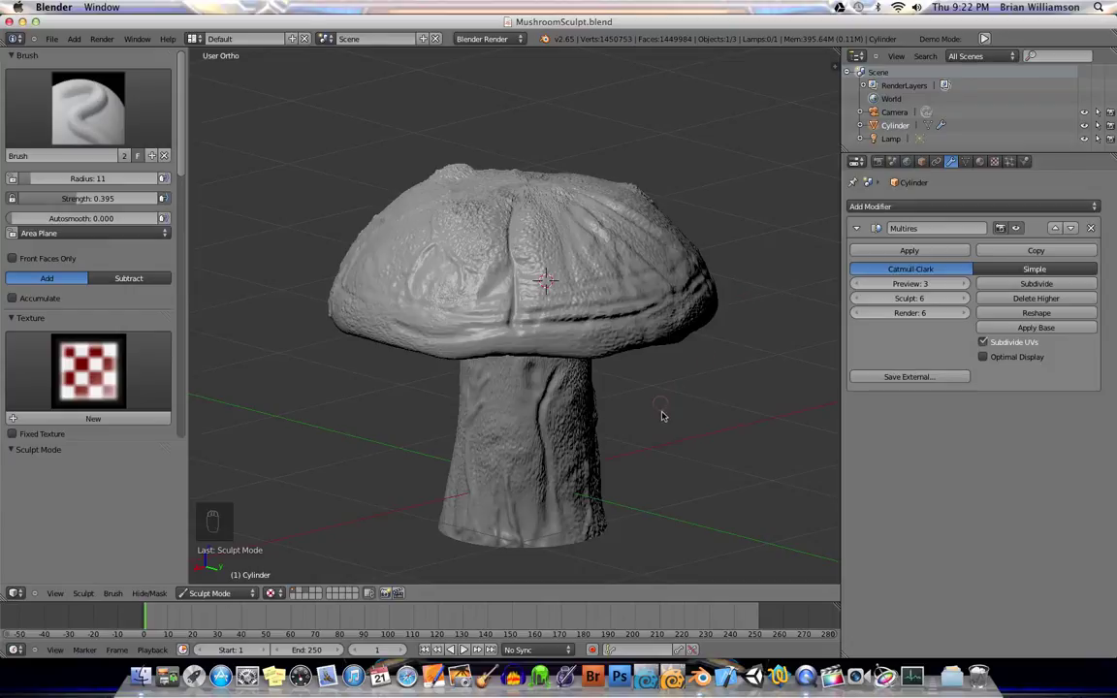
pyautogui.moveTo(665, 419); pyautogui.dragTo(403, 261, button='middle')
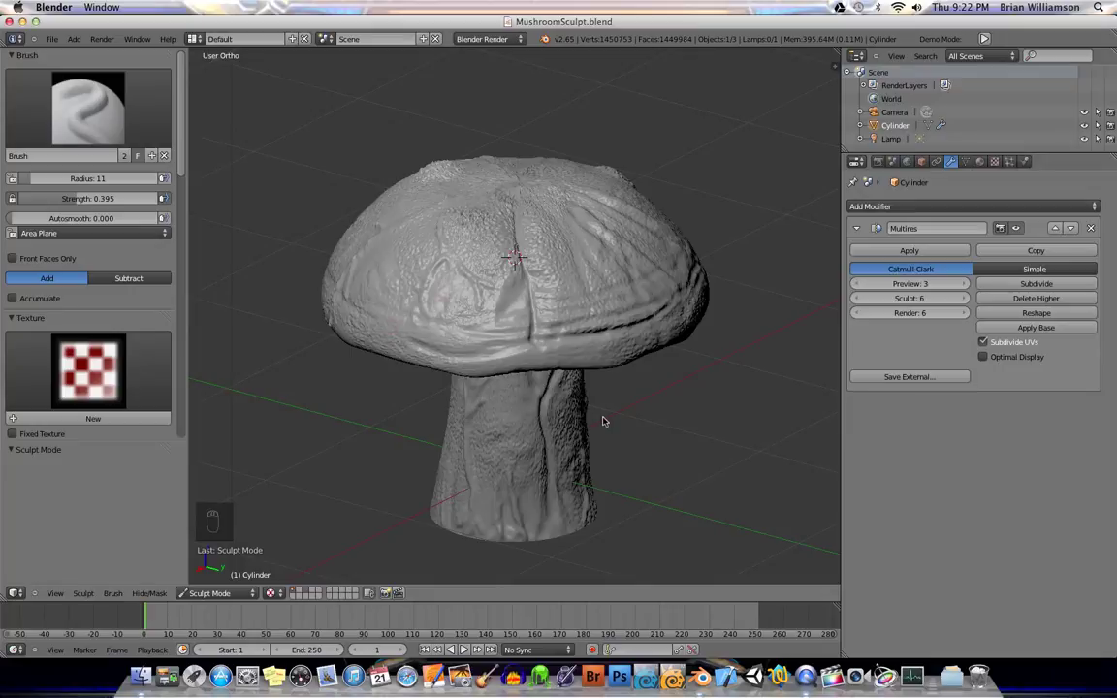
pyautogui.moveTo(467, 231); pyautogui.dragTo(528, 292, button='middle')
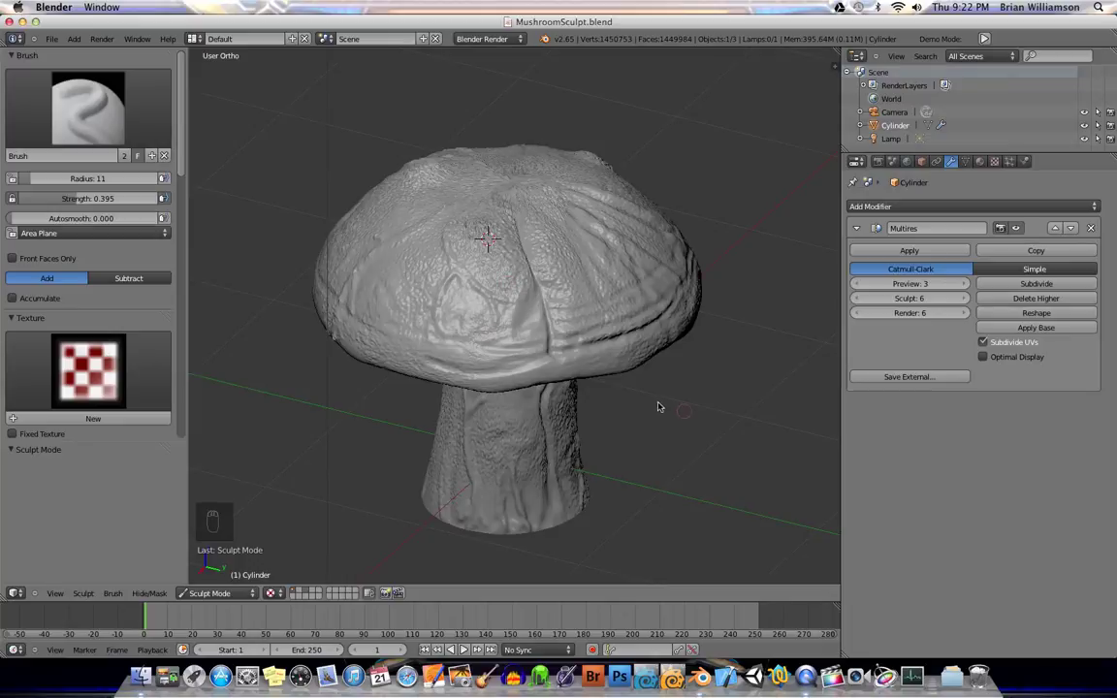
pyautogui.press('KP_4')
pyautogui.press('KP_4')
pyautogui.press('KP_4')
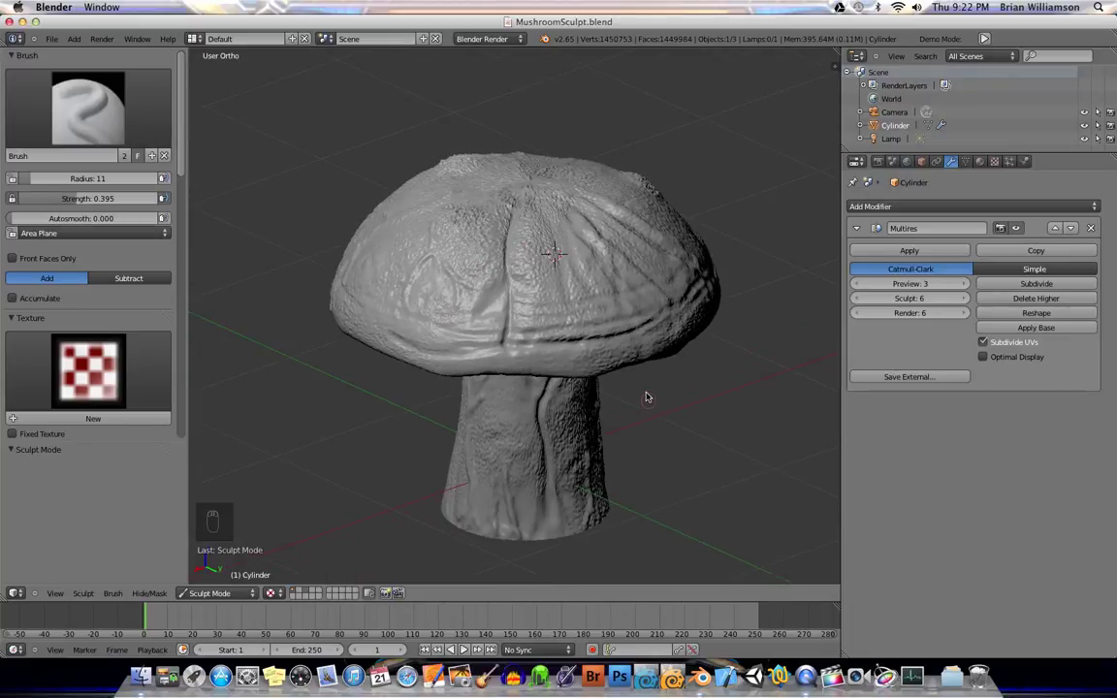
pyautogui.press('KP_8')
pyautogui.press('KP_8')
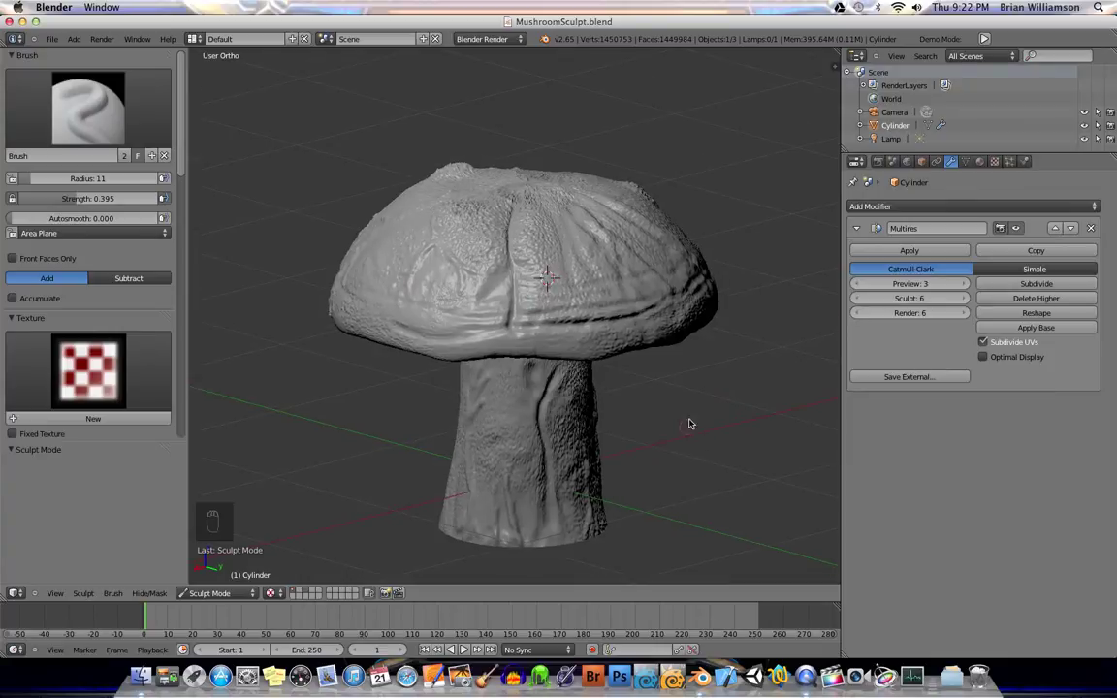
pyautogui.press('KP_8')
pyautogui.press('KP_8')
pyautogui.press('KP_8')
pyautogui.press('KP_8')
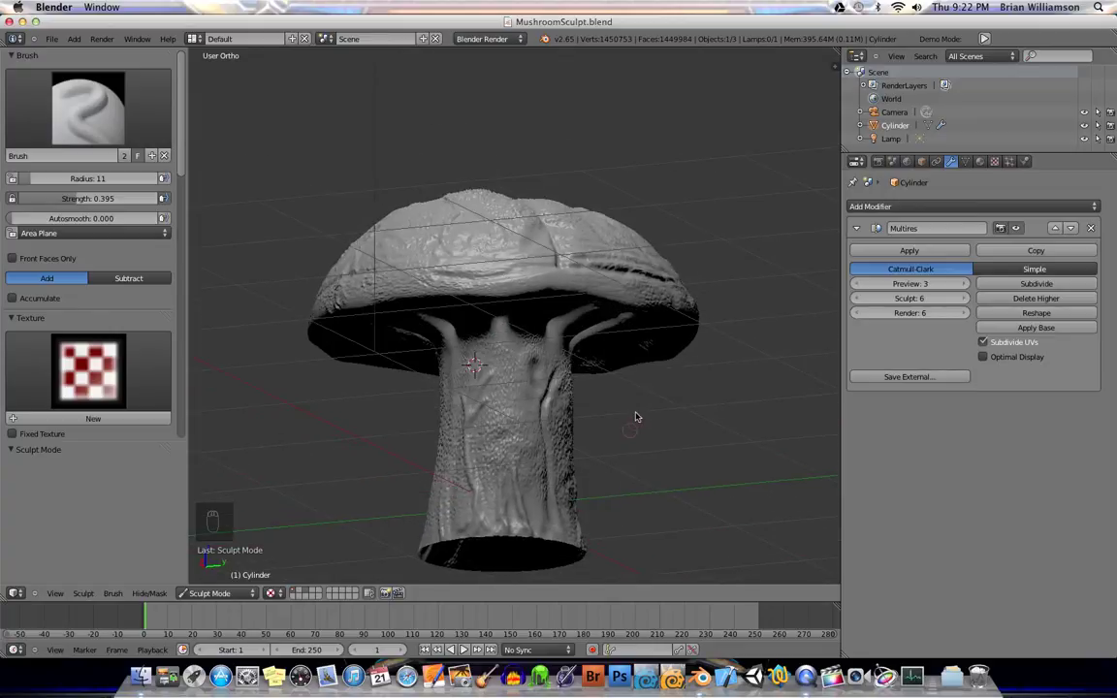
pyautogui.press('KP_8')
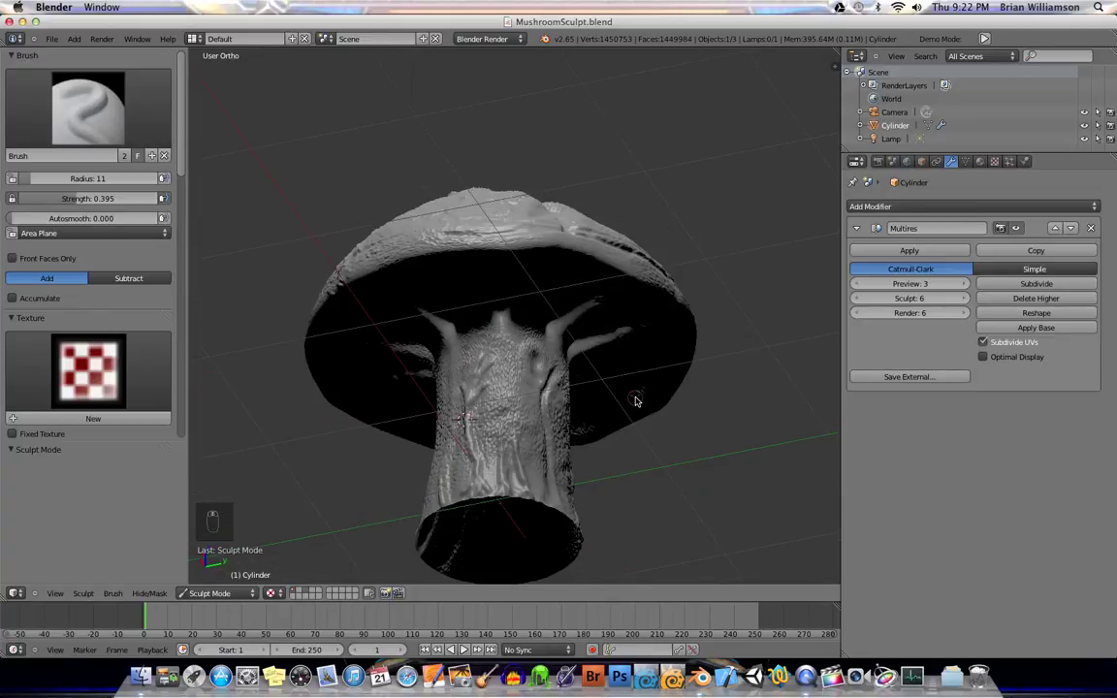
pyautogui.press('KP_2')
pyautogui.press('KP_2')
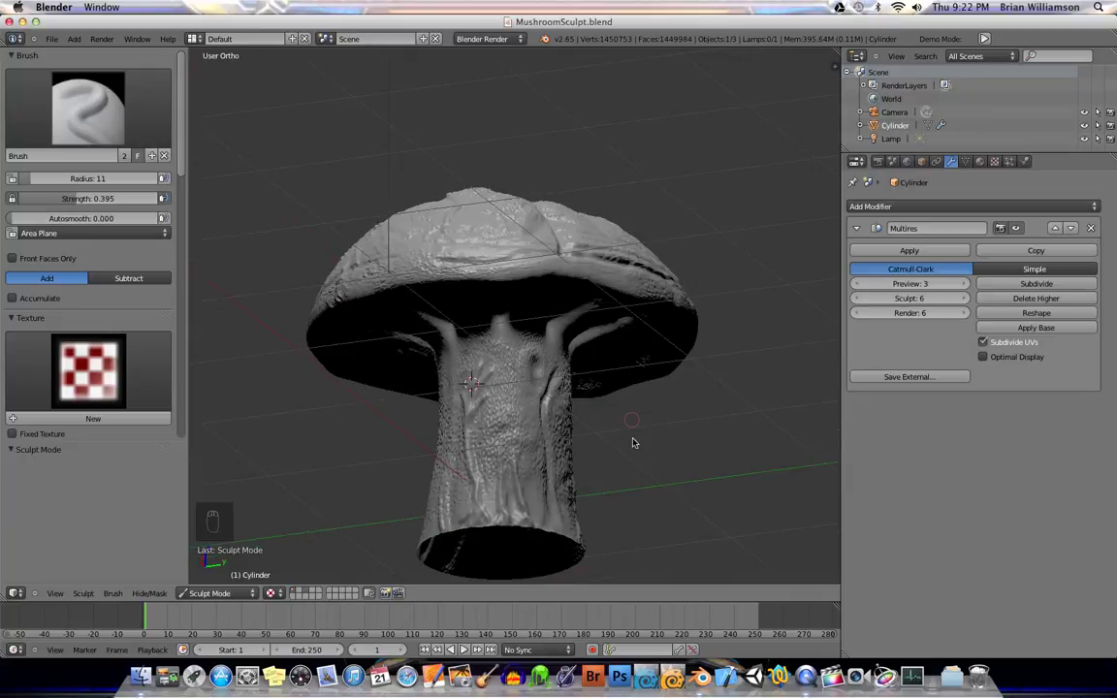
pyautogui.press('KP_2')
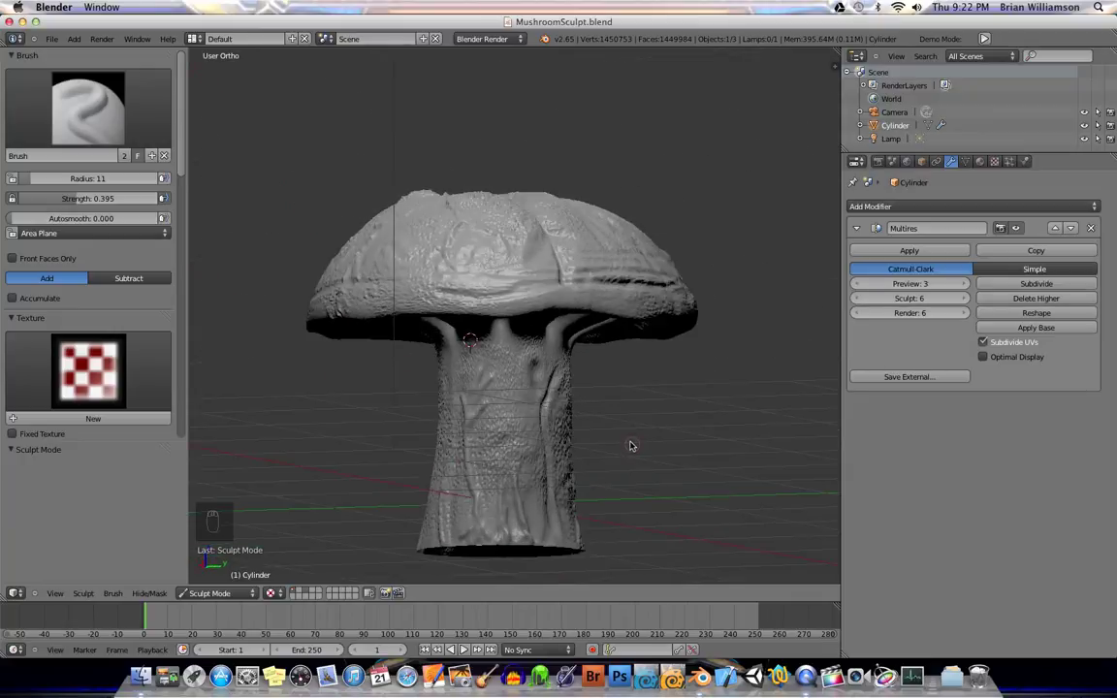
# - Change the mushroom's viewport shading and orbit to a higher, tilted angle
pyautogui.press('z')
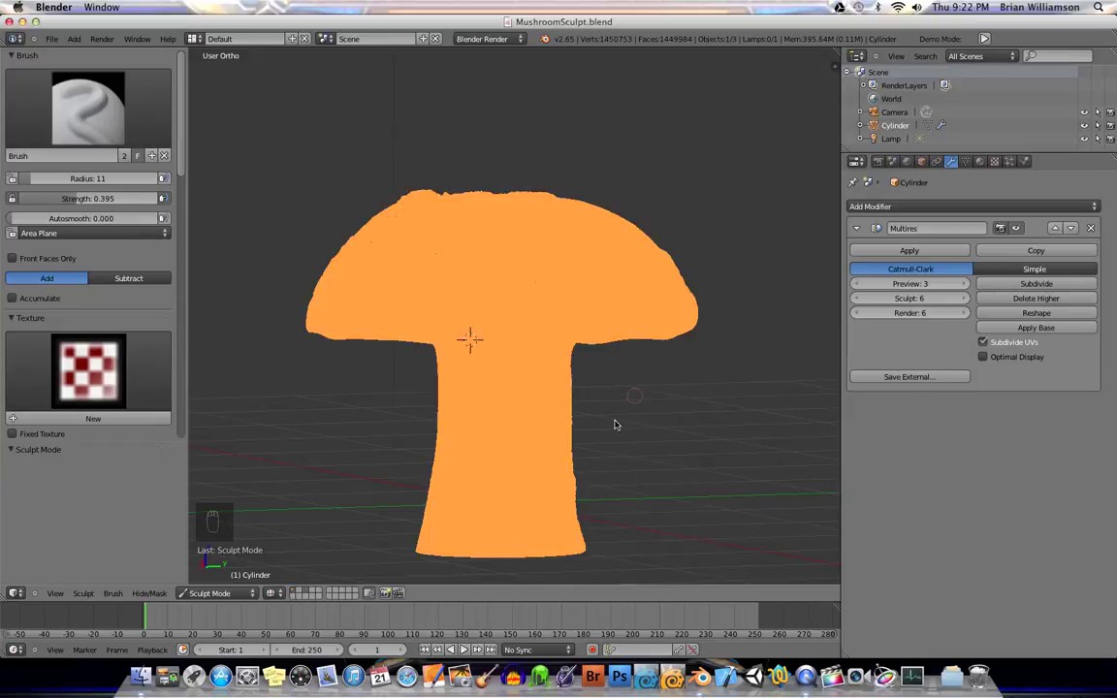
pyautogui.moveTo(614, 425); pyautogui.dragTo(502, 285, button='middle')
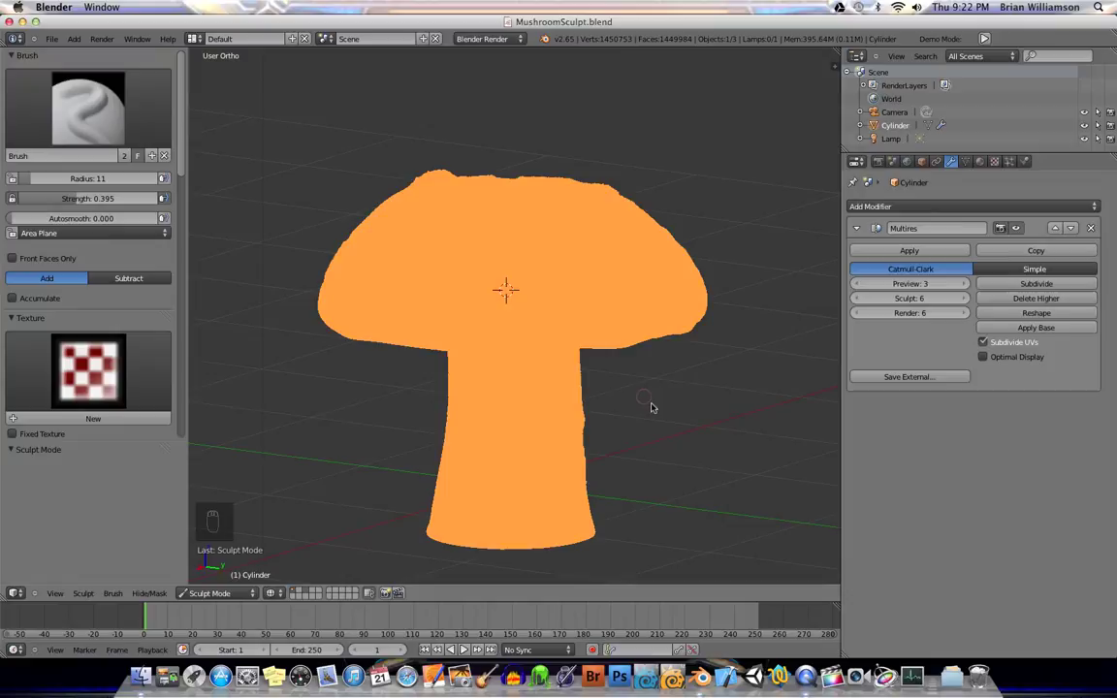
pyautogui.hotkey('shift', 'z')
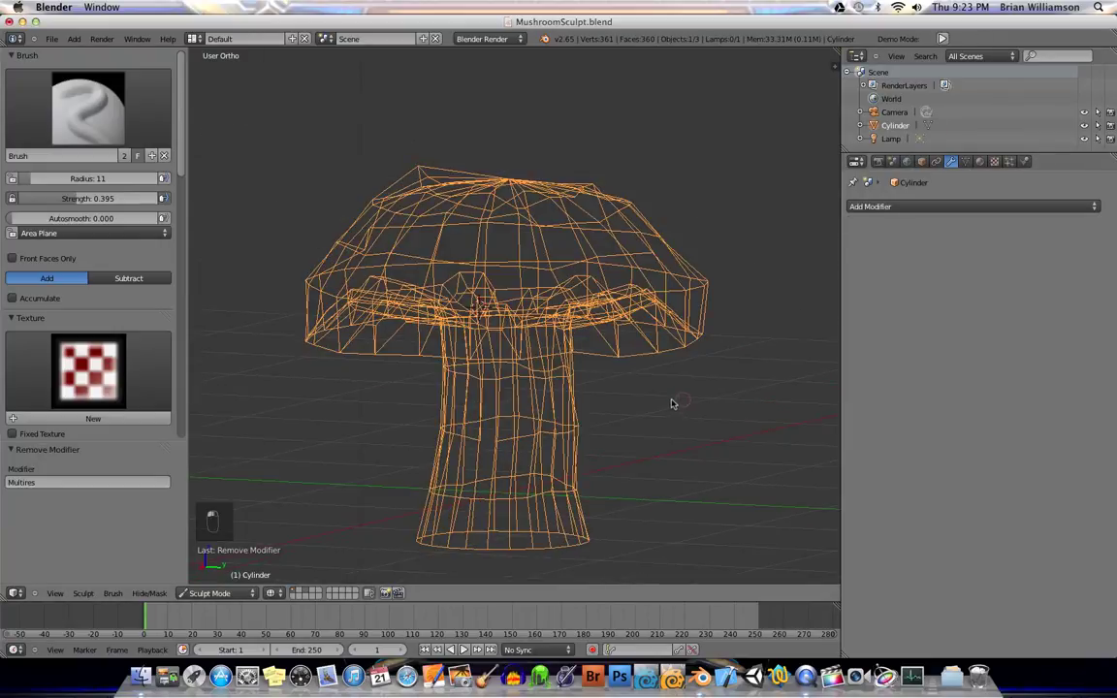
# - Switch the mushroom wireframe to solid shading and orbit to look under the cap
pyautogui.moveTo(693, 394); pyautogui.dragTo(668, 397, button='middle')
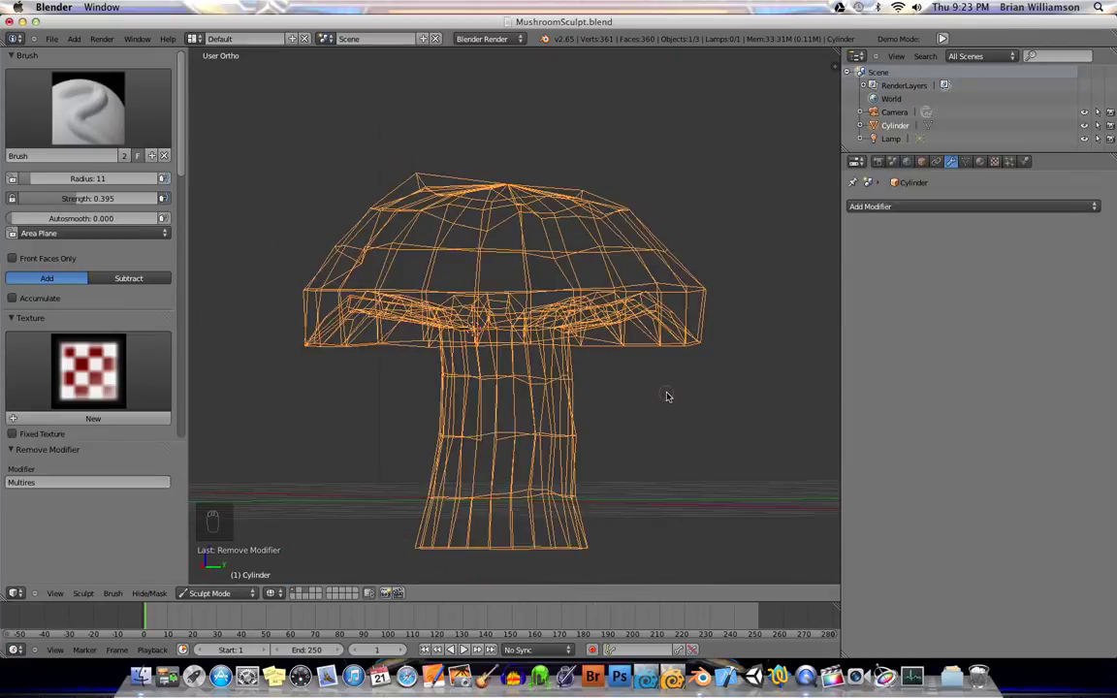
pyautogui.press('z')
pyautogui.moveTo(593, 432)
pyautogui.mouseDown(button='middle')
pyautogui.moveTo(672, 381)
pyautogui.moveTo(638, 363)
pyautogui.moveTo(606, 451)
pyautogui.moveTo(660, 449)
pyautogui.moveTo(641, 432)
pyautogui.moveTo(636, 389)
pyautogui.moveTo(621, 456)
pyautogui.moveTo(628, 472)
pyautogui.moveTo(680, 451)
pyautogui.moveTo(642, 439)
pyautogui.moveTo(551, 449)
pyautogui.moveTo(569, 454)
pyautogui.mouseUp(button='middle')
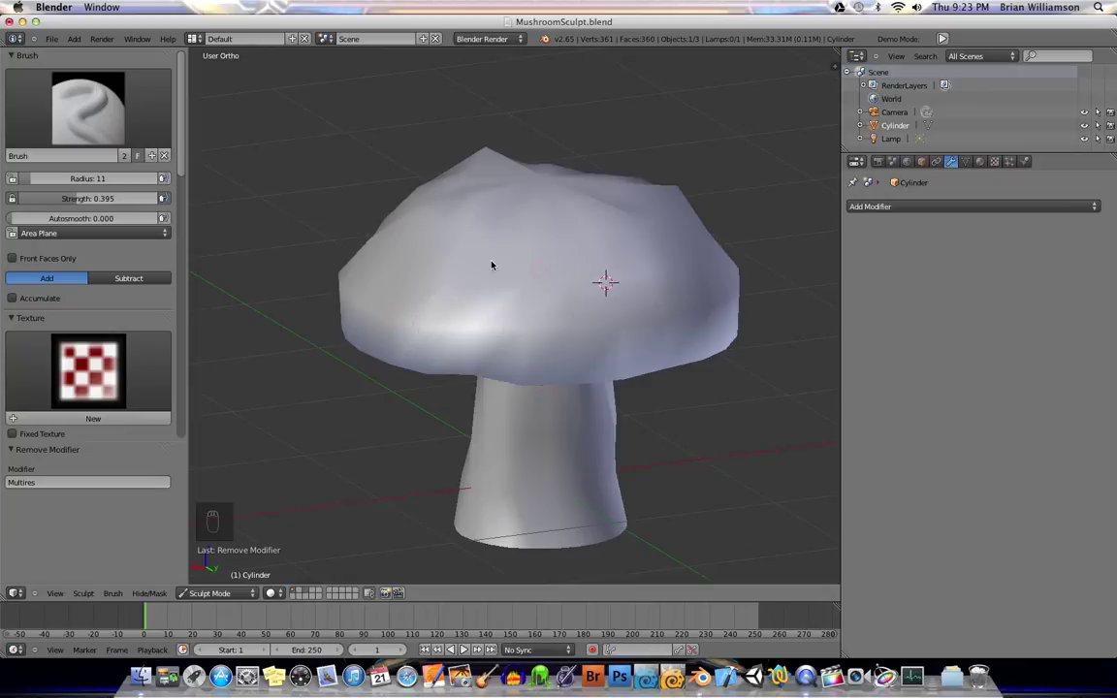
pyautogui.click(211, 592)
# - Return the mushroom to Object Mode and orbit to a side-on view
pyautogui.click(210, 579)
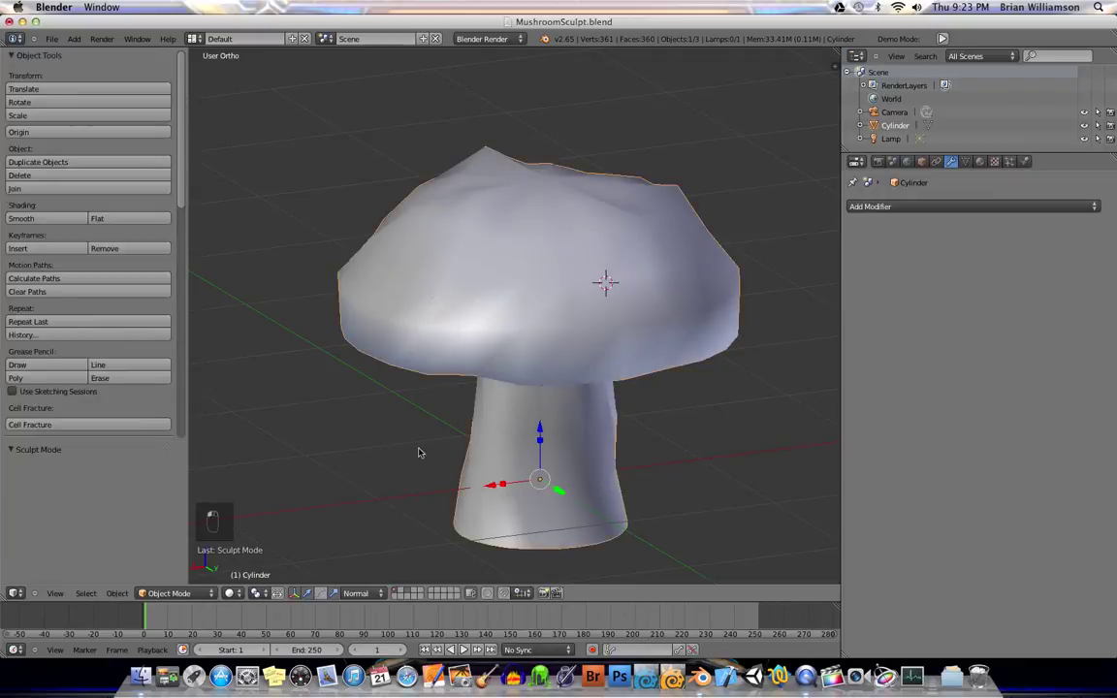
pyautogui.moveTo(422, 451); pyautogui.dragTo(402, 271, button='middle')
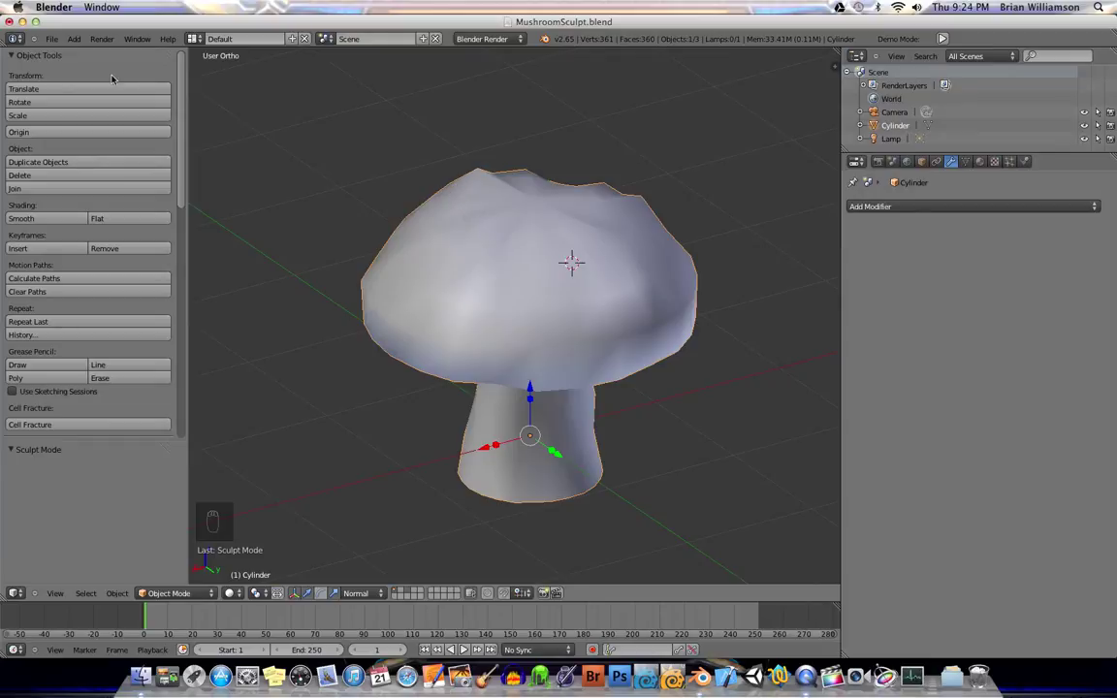
# - Start a new file by reloading the start-up file
pyautogui.click(52, 39)
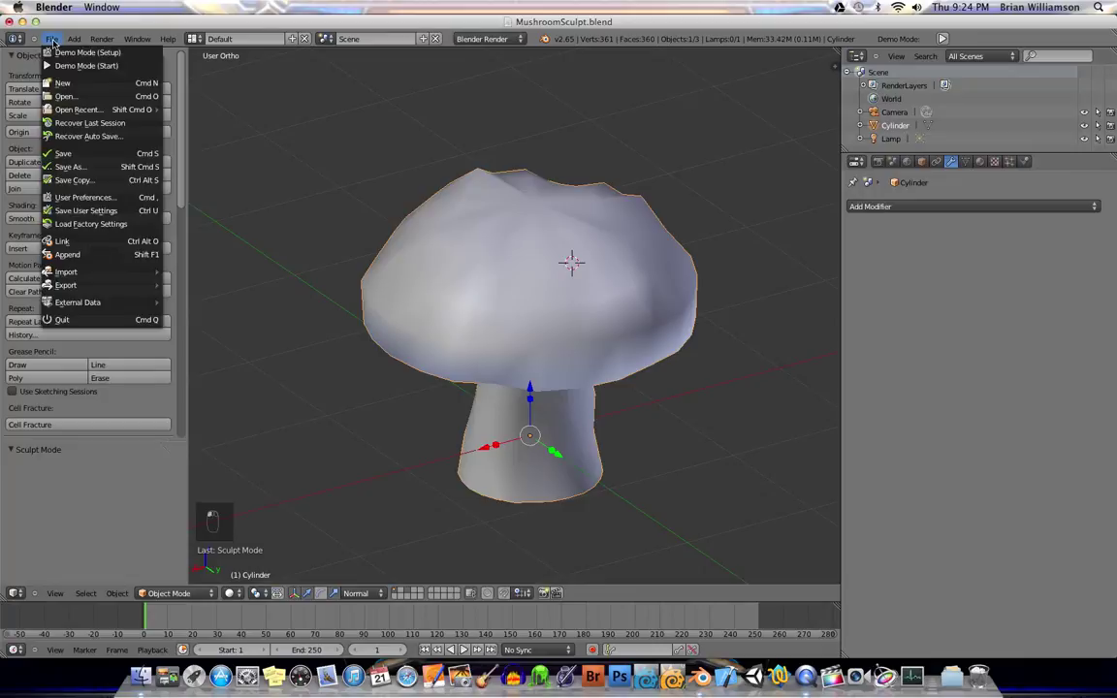
pyautogui.click(64, 85)
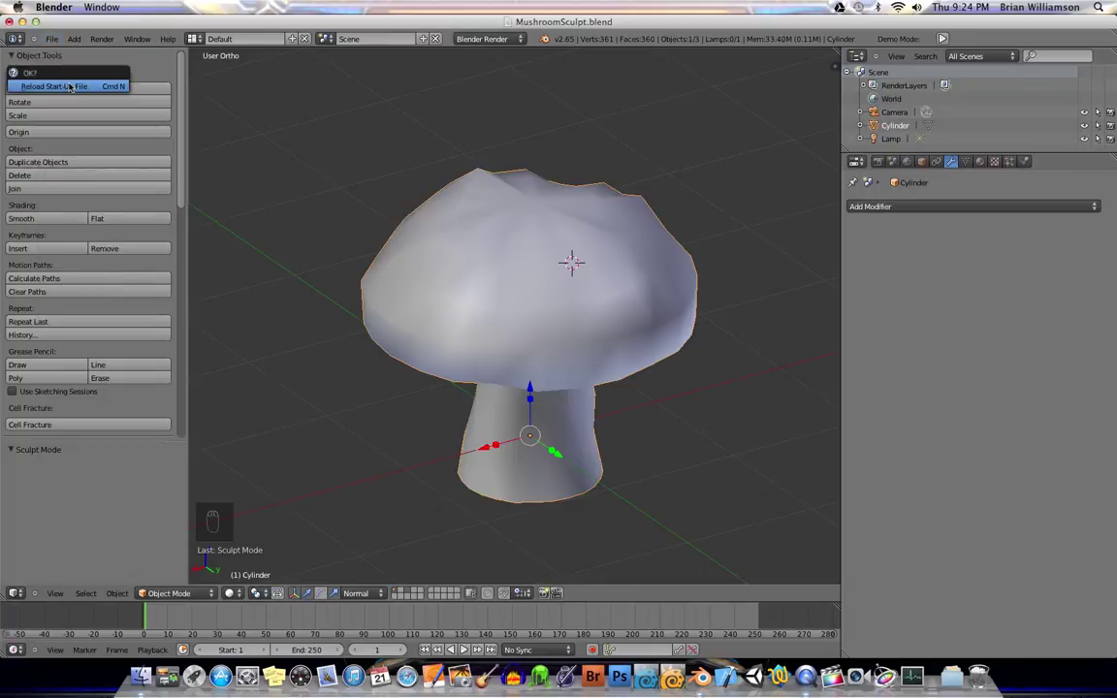
pyautogui.click(70, 88)
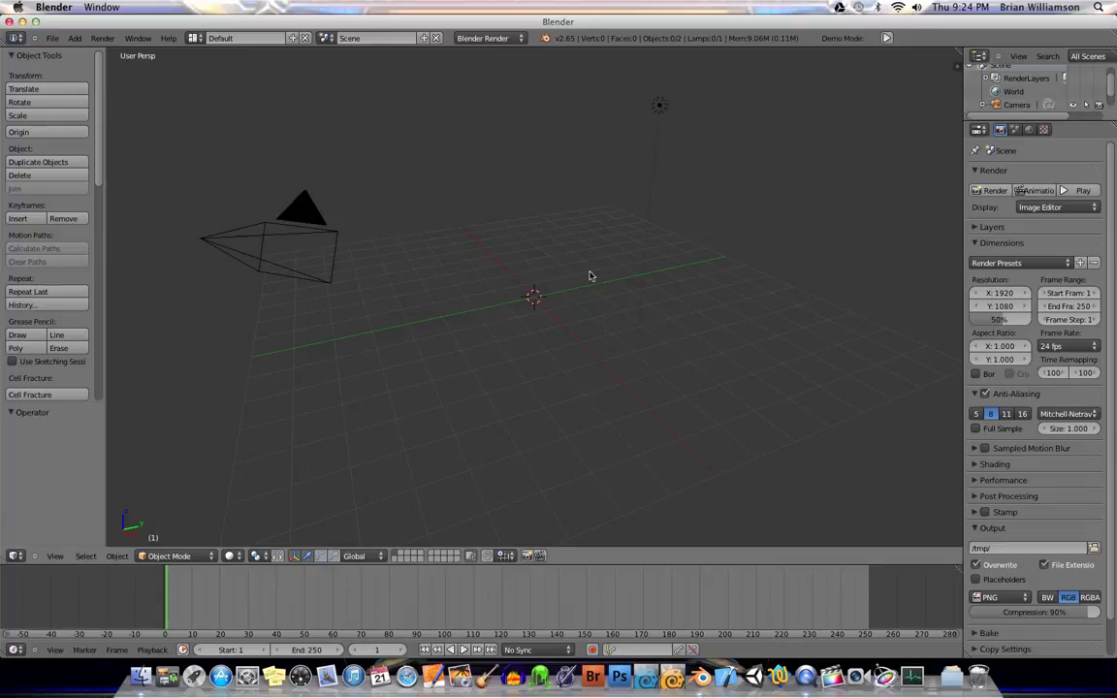
# - Turn on the Screencast Keys on-screen display from the viewport side panel
pyautogui.press('n')
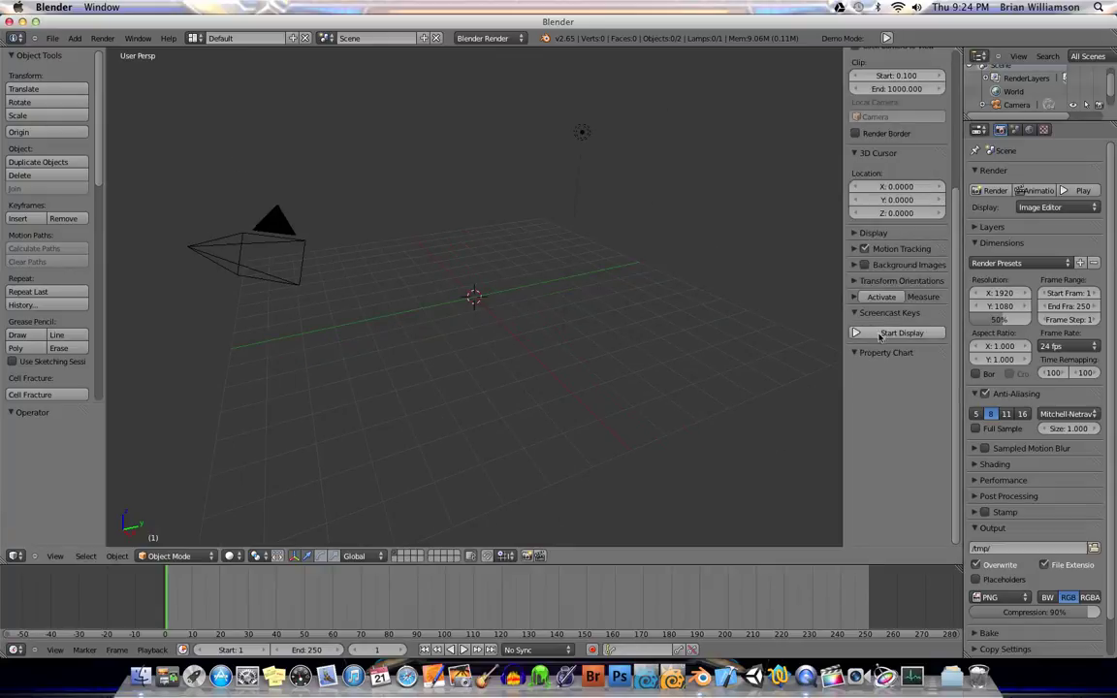
pyautogui.click(881, 333)
pyautogui.press('n')
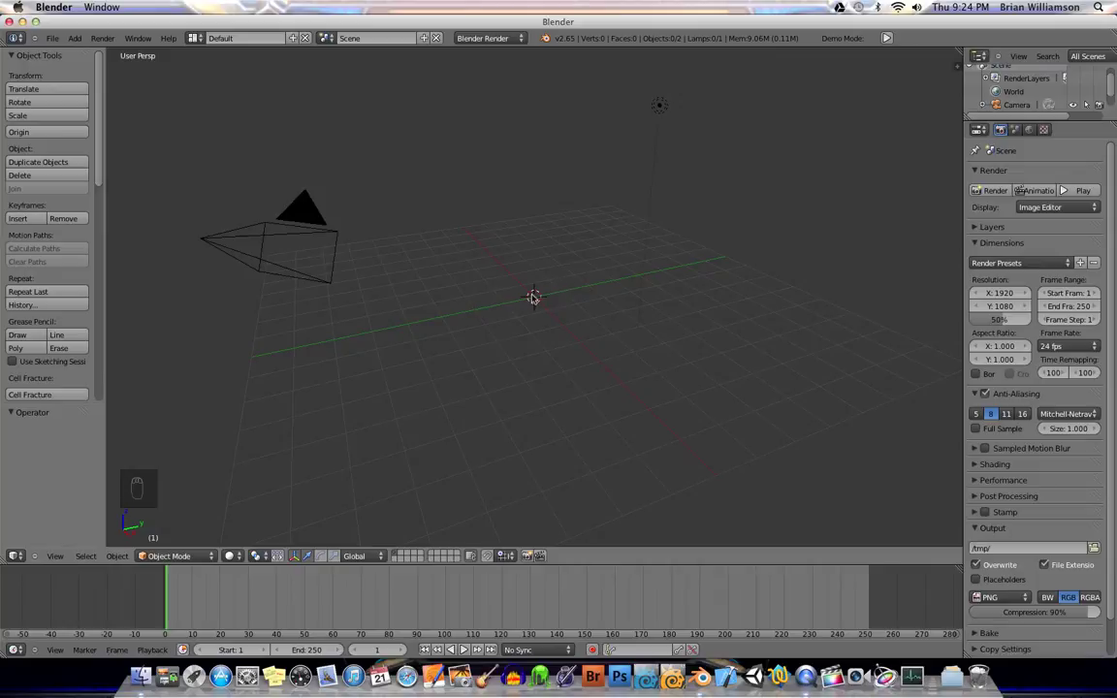
pyautogui.hotkey('shift', 'a')
pyautogui.moveTo(524, 297)
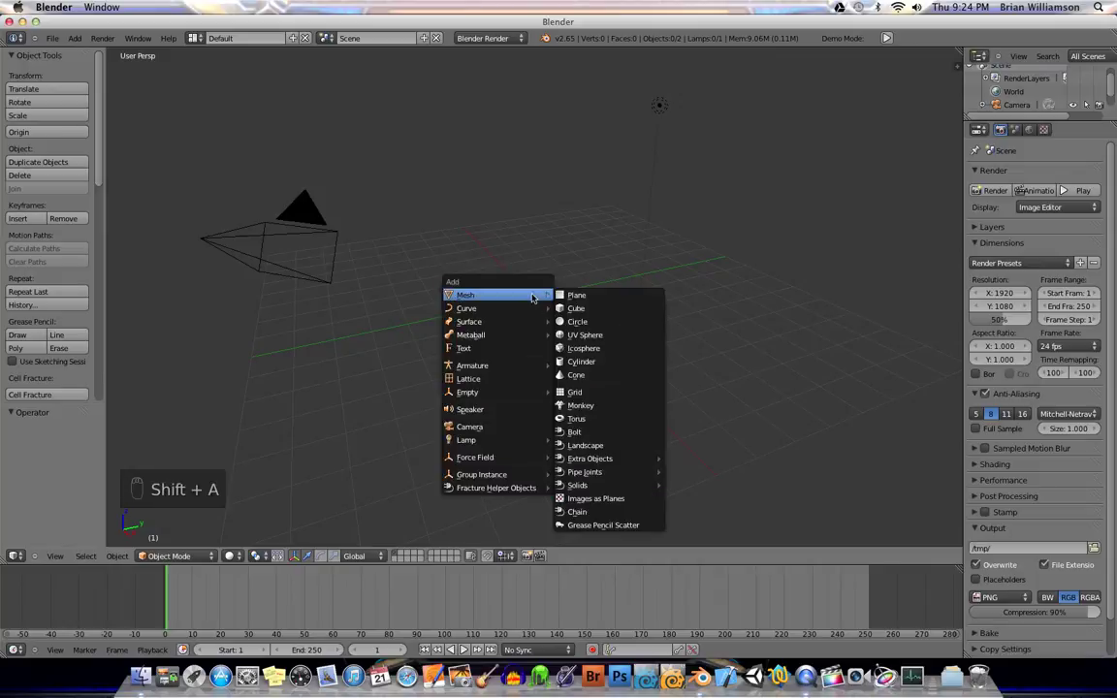
# - Add a cylinder, lower its vertices from 32 to 30, and enter Edit Mode
pyautogui.click(585, 363)
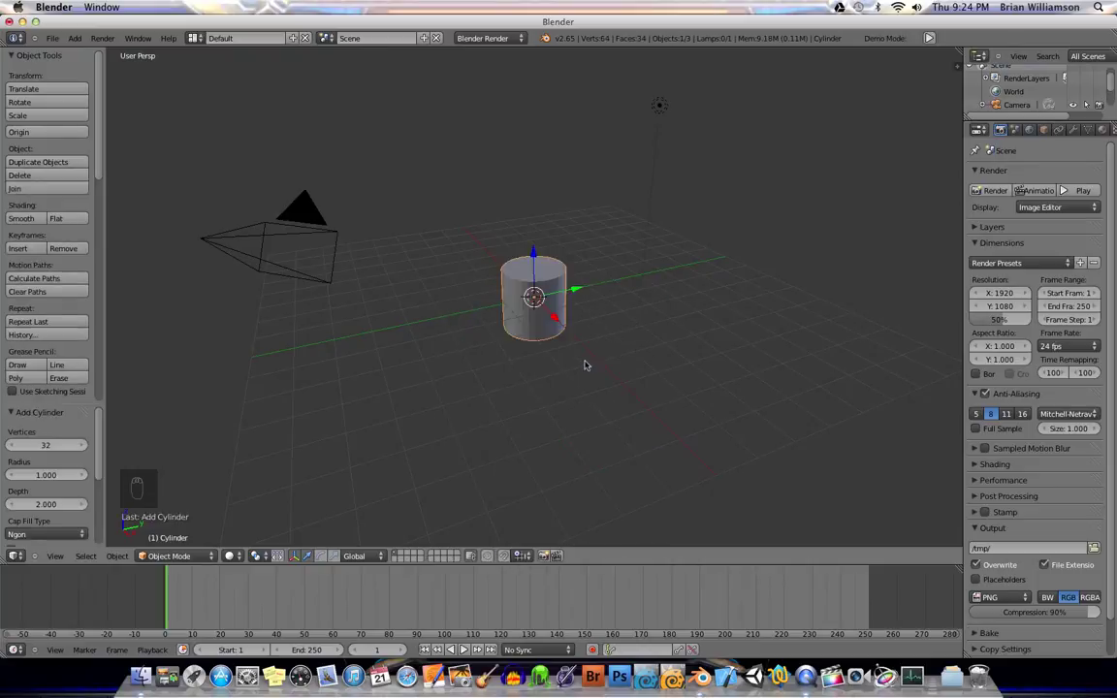
pyautogui.scroll(2, 527, 351)
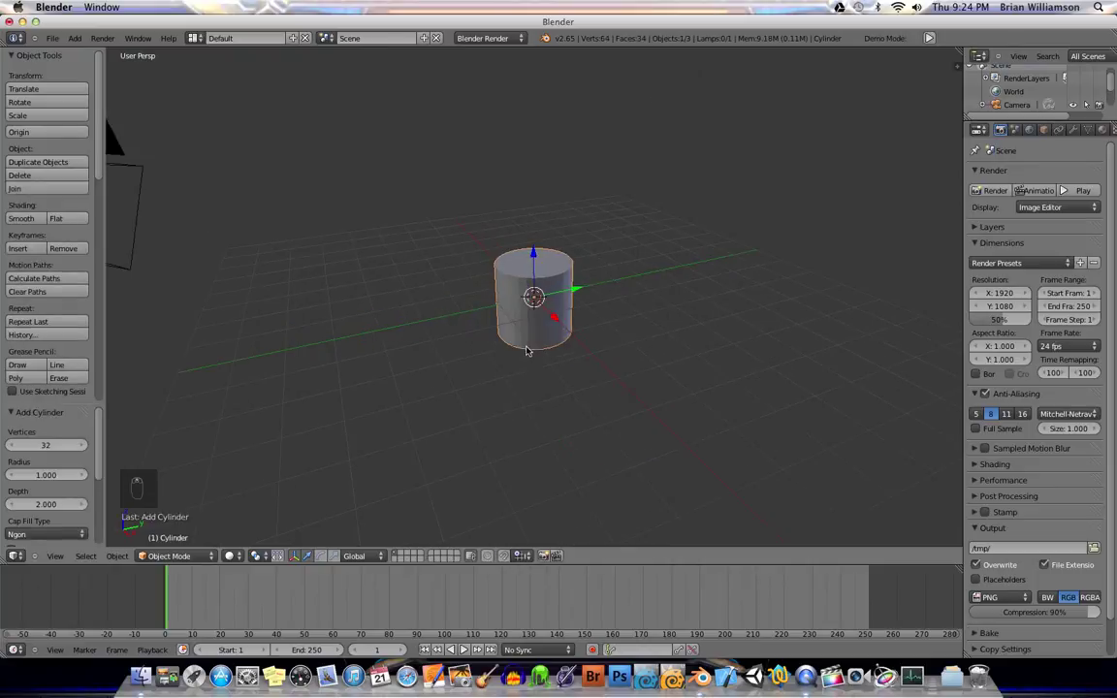
pyautogui.scroll(2, 526, 351)
pyautogui.scroll(1, 526, 351)
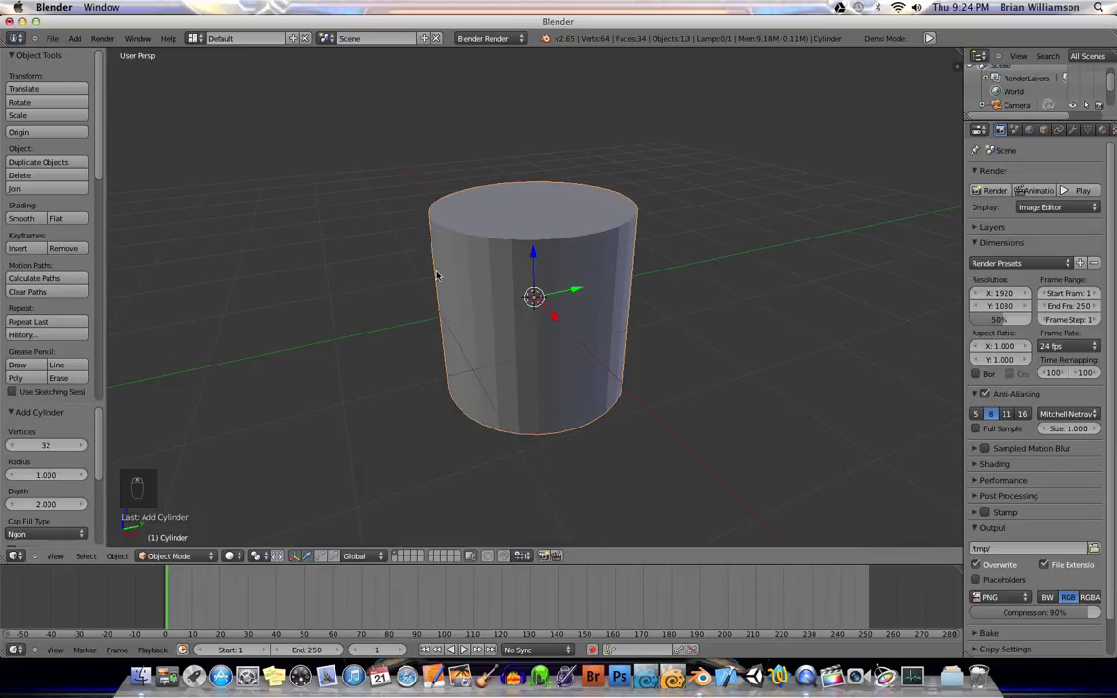
pyautogui.click(12, 446)
pyautogui.click(11, 446)
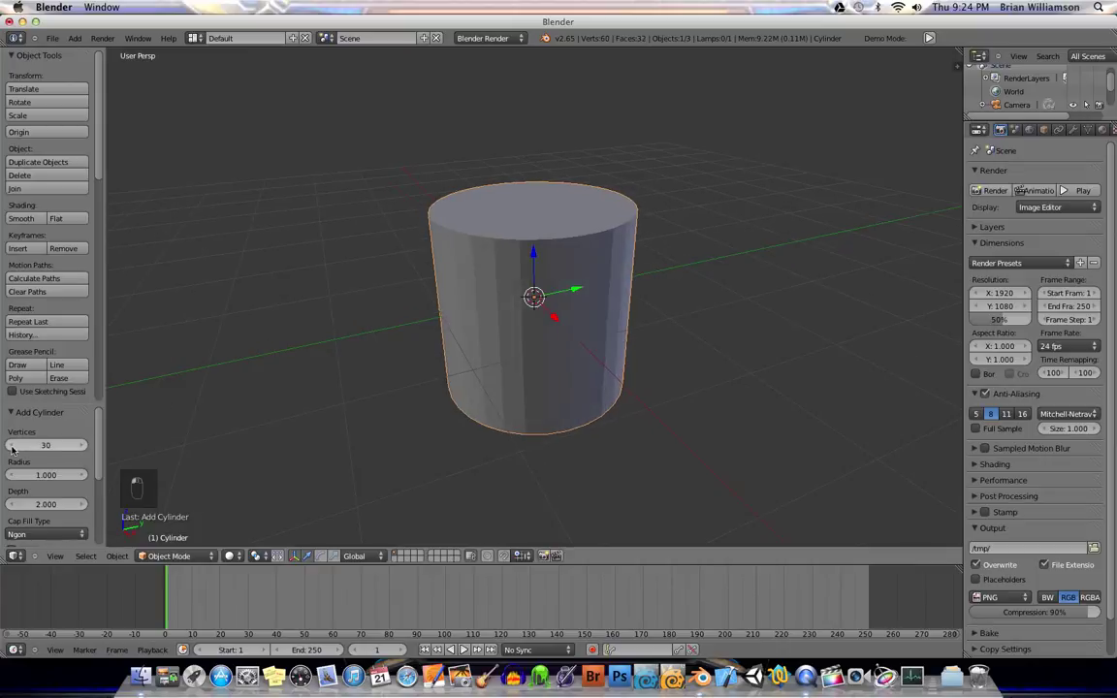
pyautogui.moveTo(489, 306)
pyautogui.mouseDown(button='middle')
pyautogui.moveTo(472, 307)
pyautogui.moveTo(497, 306)
pyautogui.mouseUp(button='middle')
pyautogui.press('Tab')
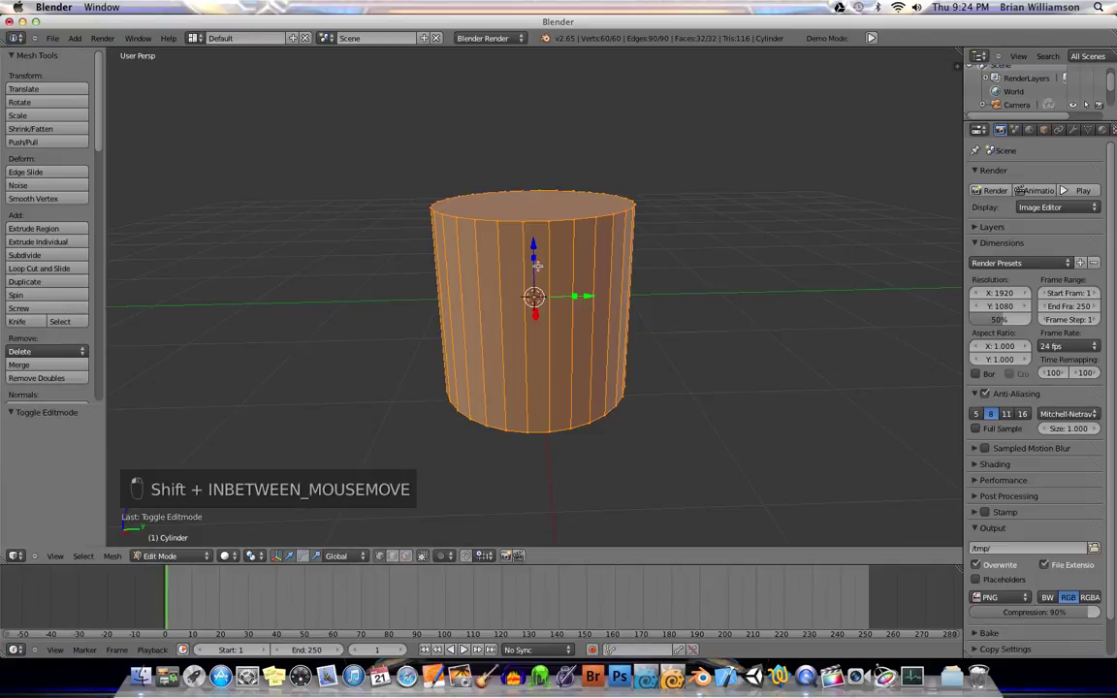
# - Flatten the cylinder along Z into a disc and select its top face in face mode
pyautogui.press('s')
pyautogui.press('z')
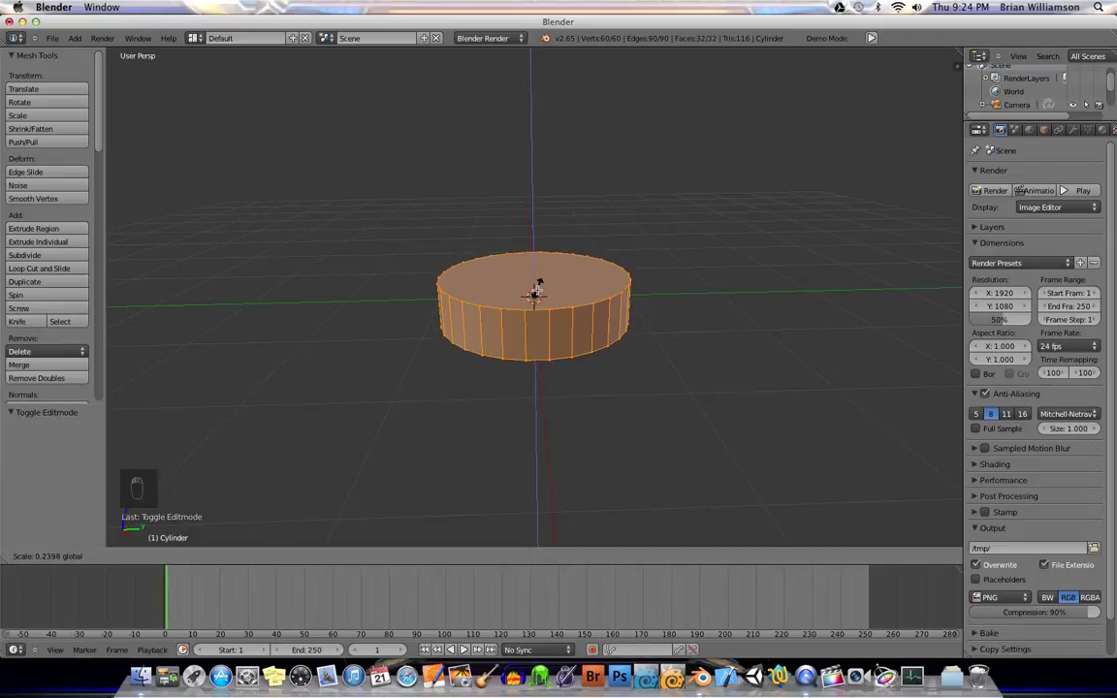
pyautogui.click(534, 293)
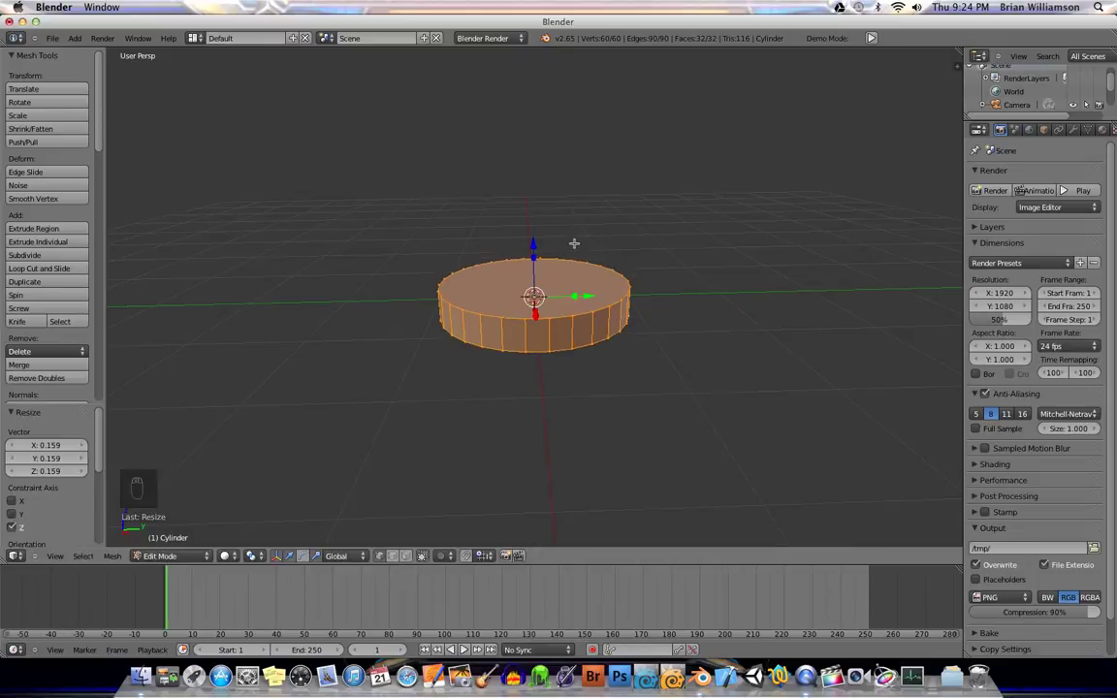
pyautogui.hotkey('ctrl', 'Tab')
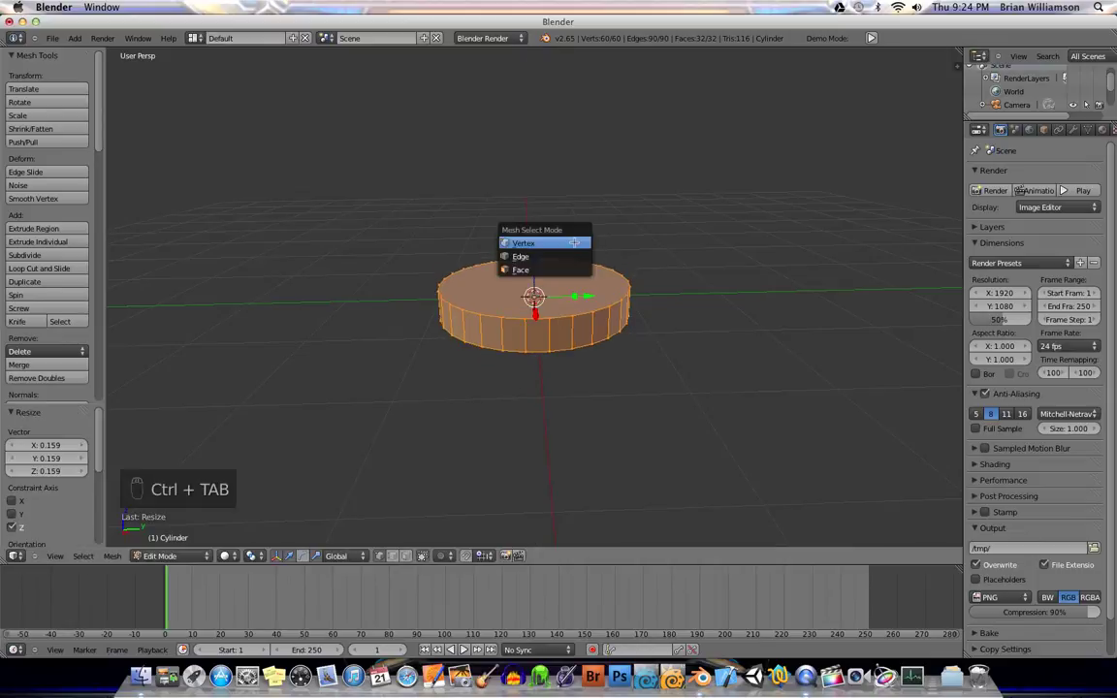
pyautogui.click(522, 269)
pyautogui.rightClick(476, 254)
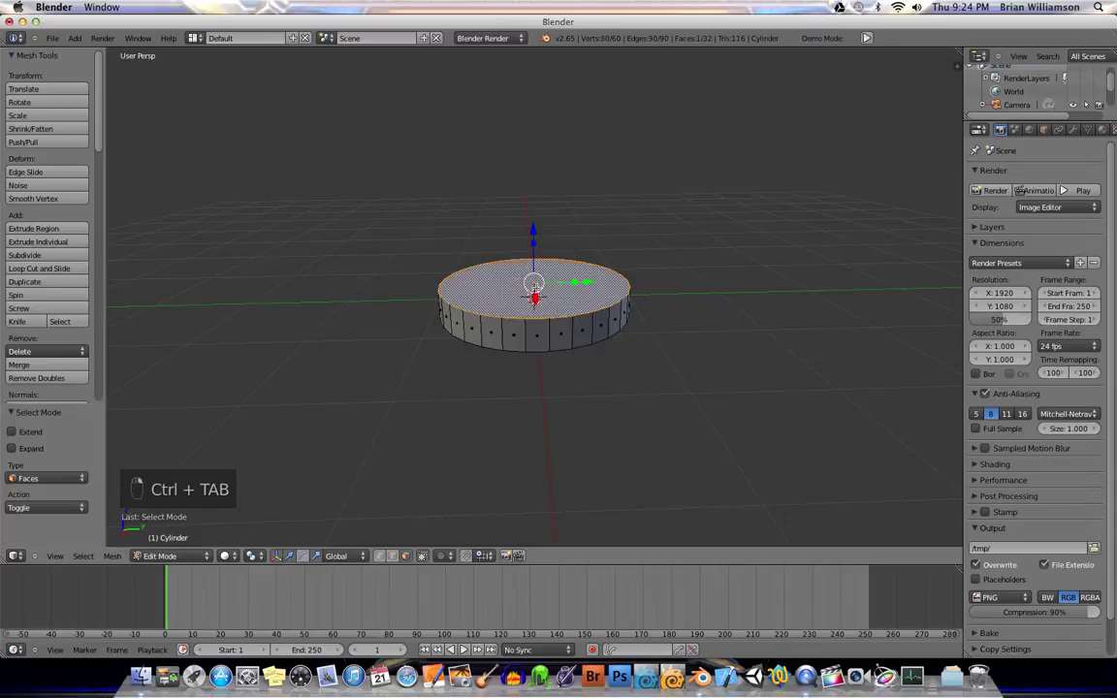
# - Shrink the top face slightly, extrude it upward and scale it to 0.724
pyautogui.press('s')
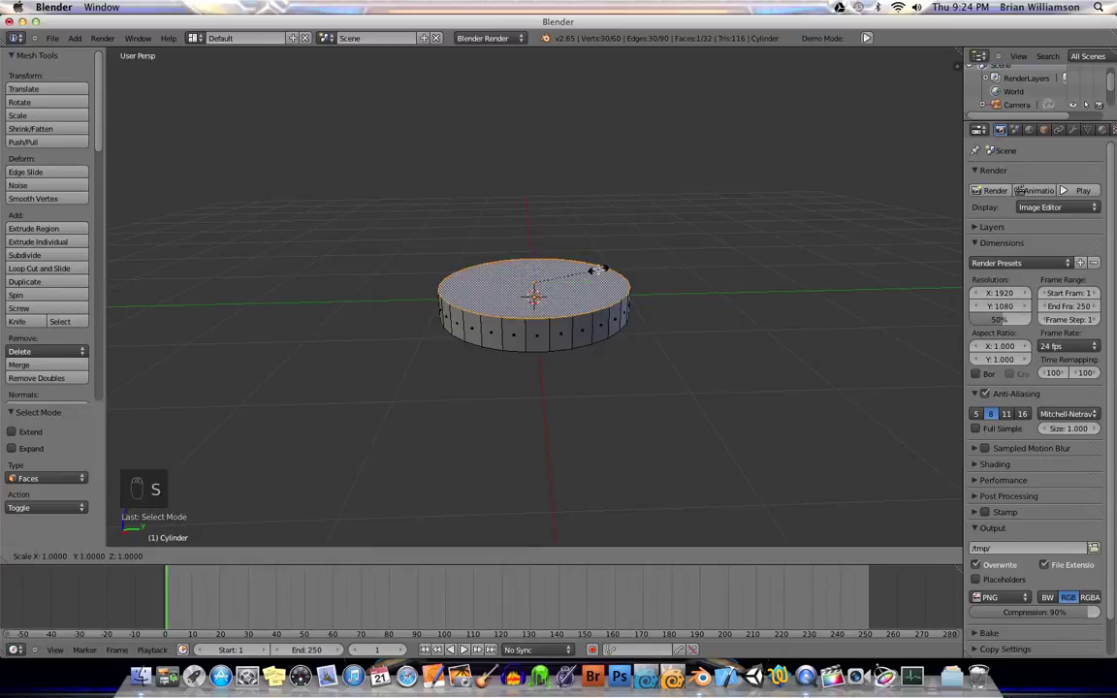
pyautogui.click(590, 271)
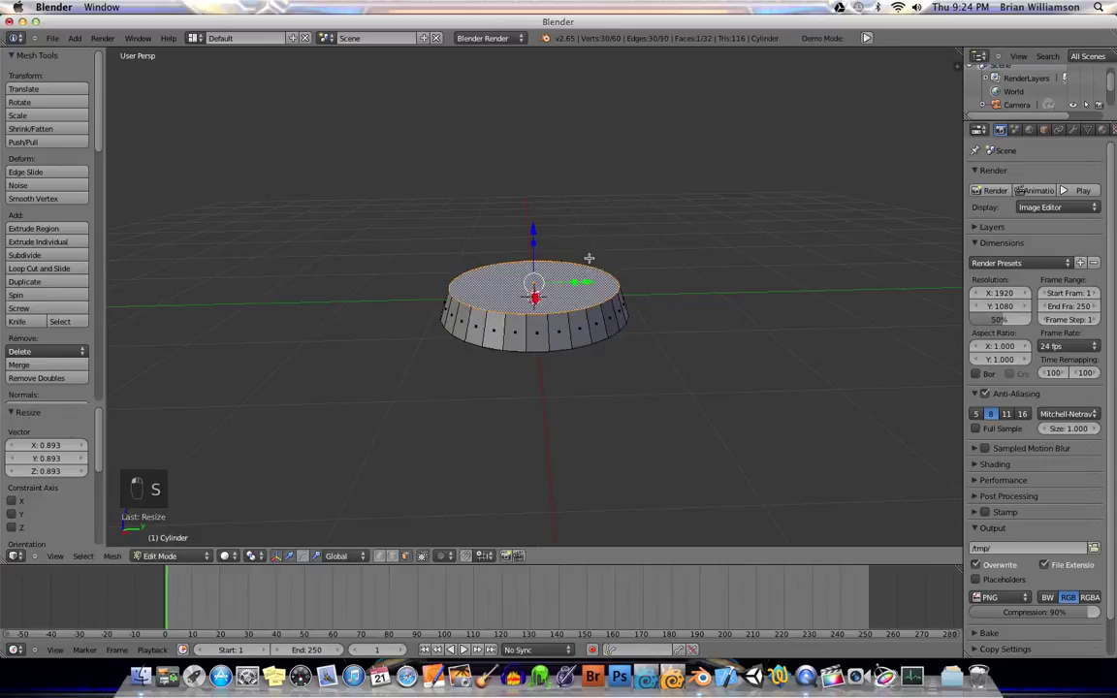
pyautogui.press('e')
pyautogui.click(586, 249)
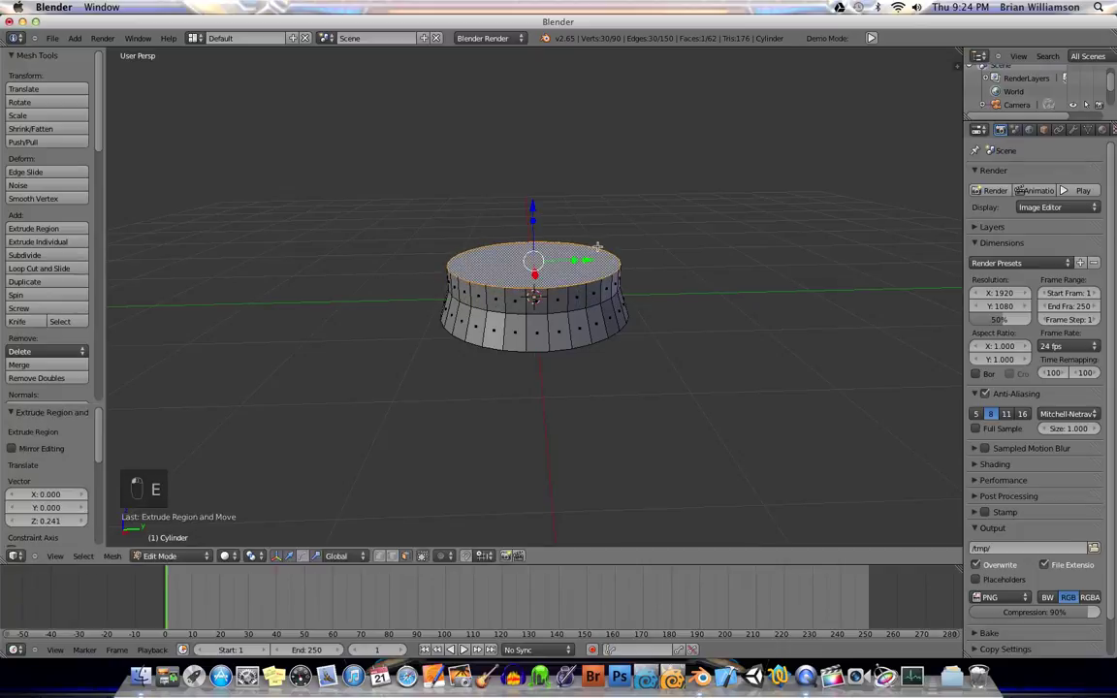
pyautogui.press('s')
pyautogui.click(574, 254)
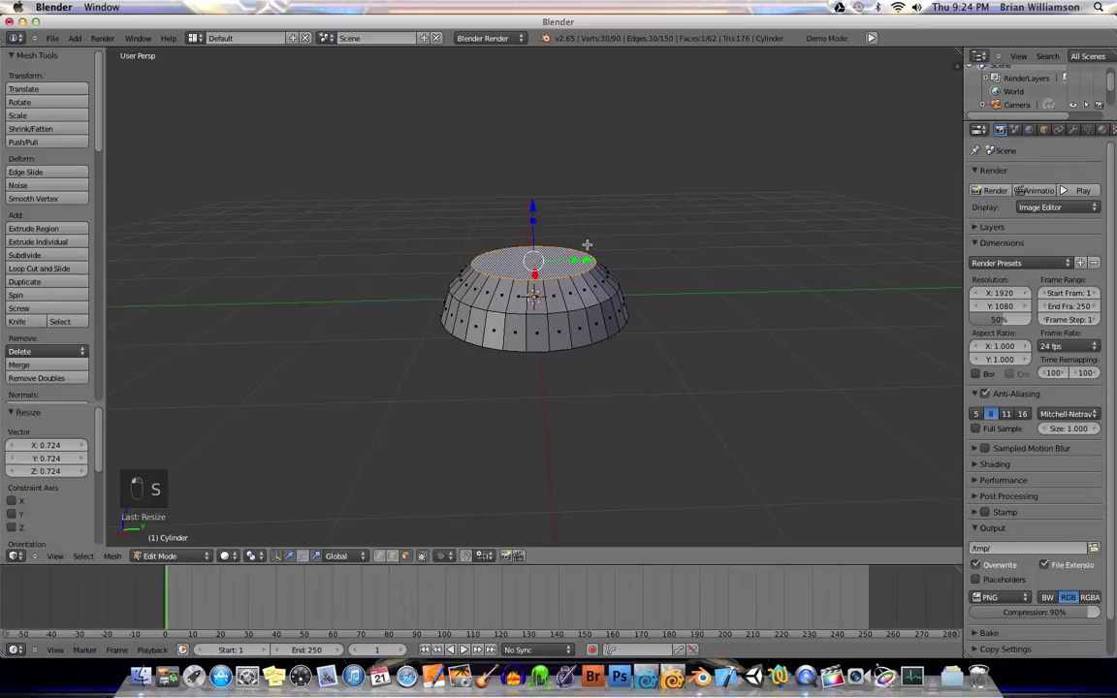
# - Extrude two more shrinking rings (scaled 0.558 and 0.634) to round the top into a dome
pyautogui.press('e')
pyautogui.click(587, 234)
pyautogui.press('s')
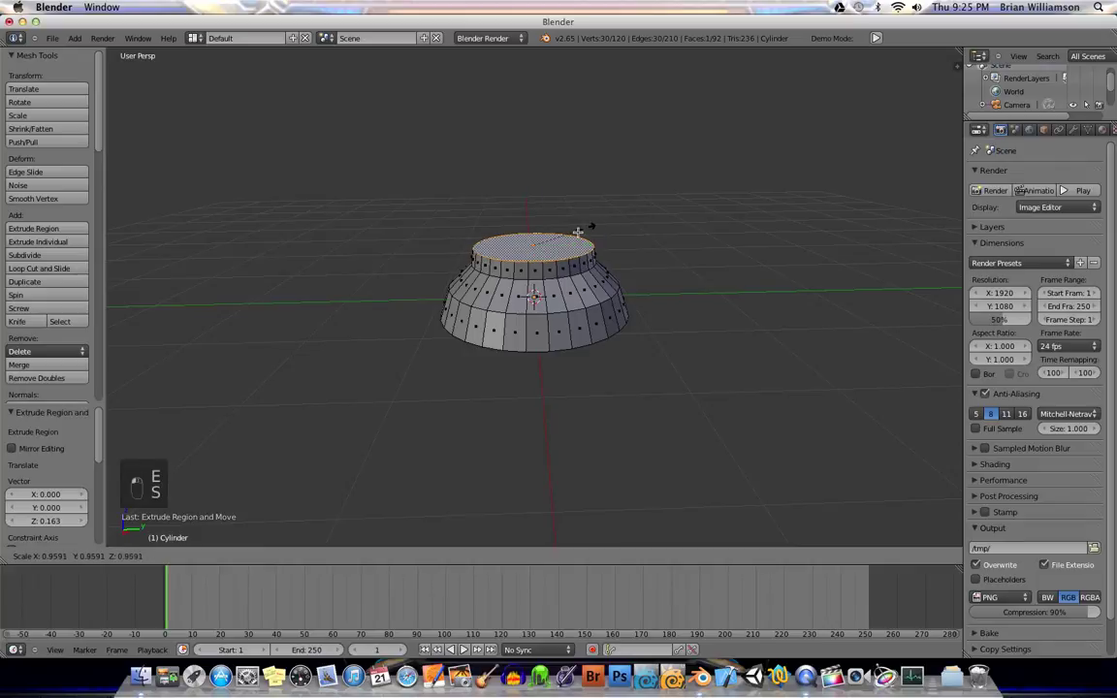
pyautogui.click(561, 241)
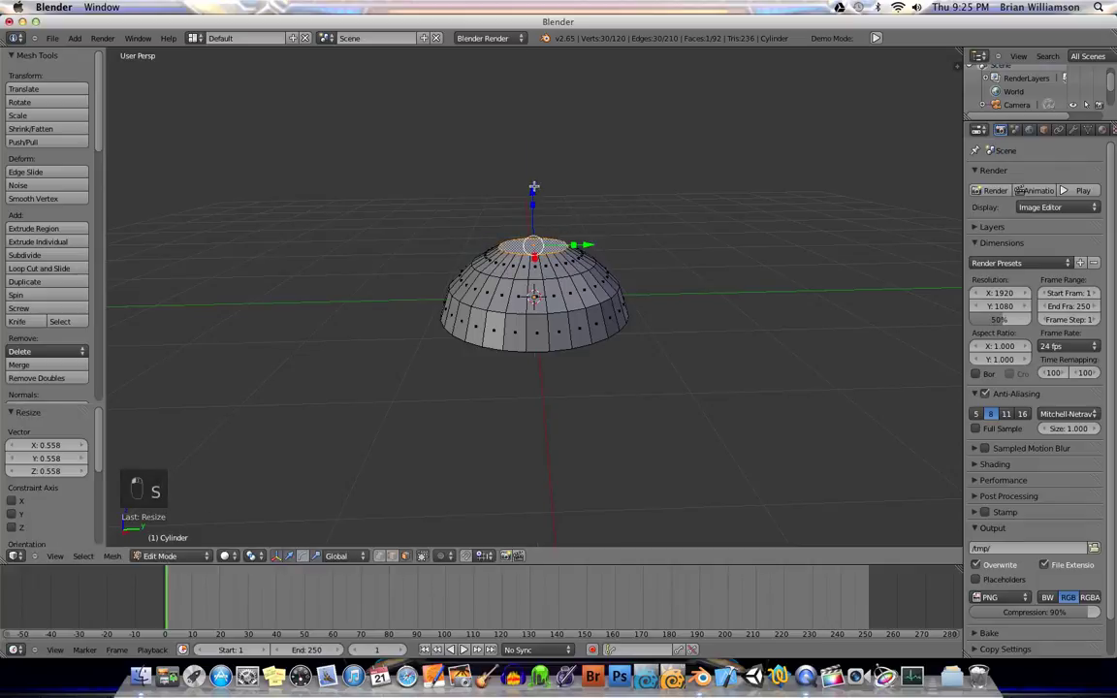
pyautogui.moveTo(532, 192); pyautogui.dragTo(538, 195)
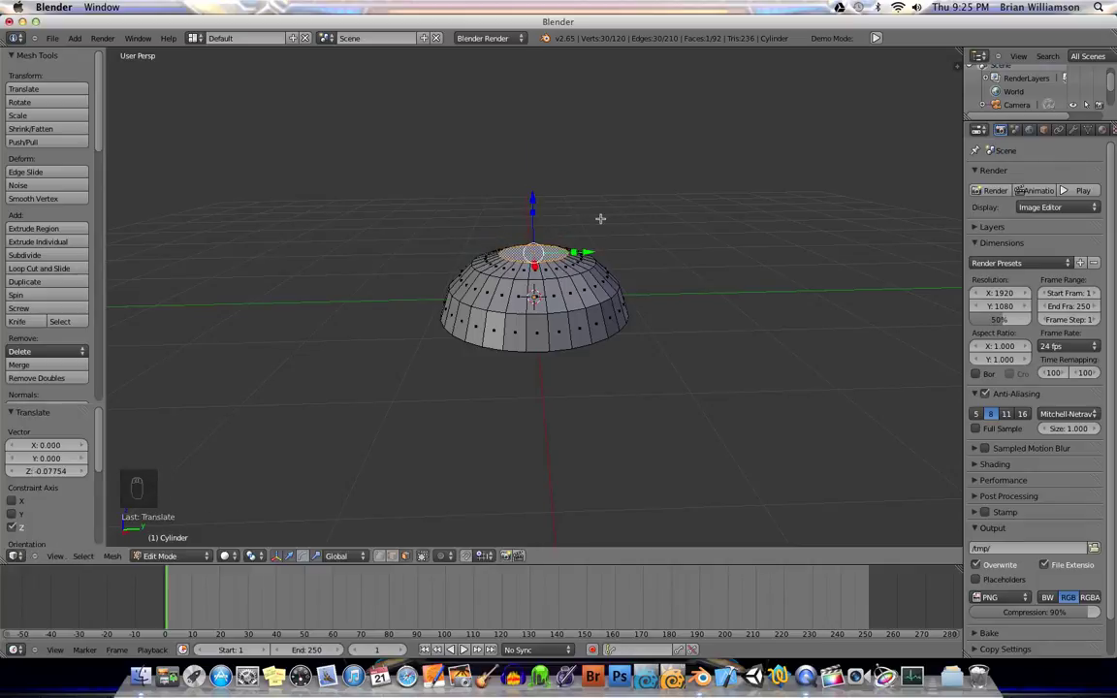
pyautogui.press('e')
pyautogui.click(620, 206)
pyautogui.press('s')
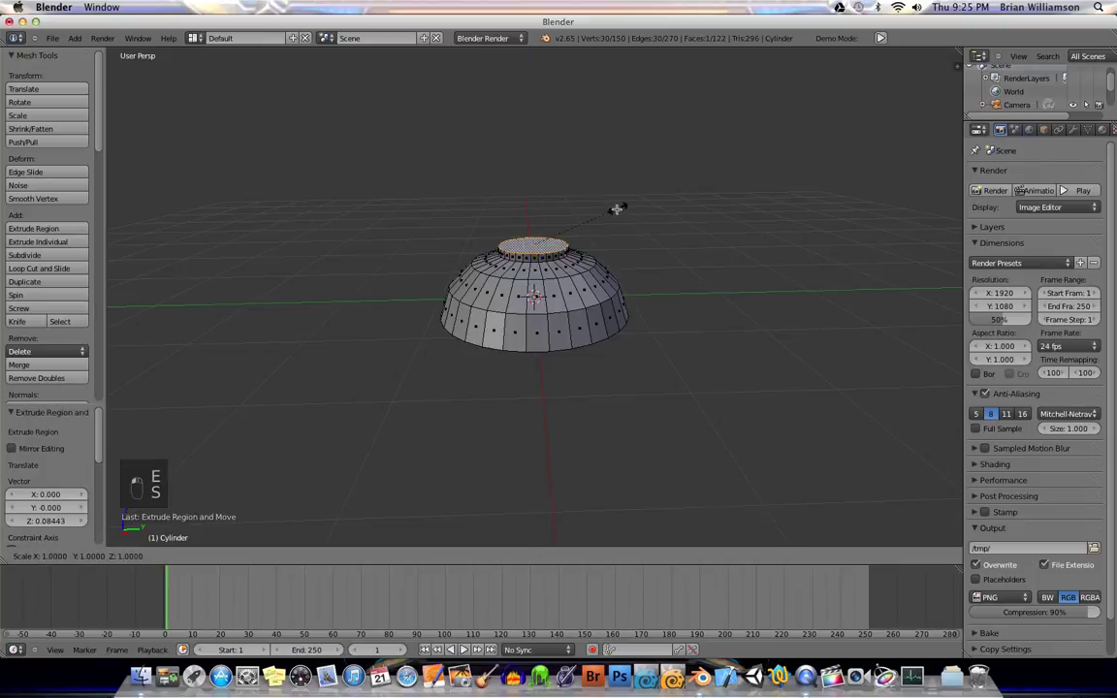
pyautogui.click(570, 238)
pyautogui.moveTo(570, 238); pyautogui.dragTo(582, 268, button='middle')
# - Delete the dome's top face and merge the hole's rim vertices at their centre
pyautogui.press('x')
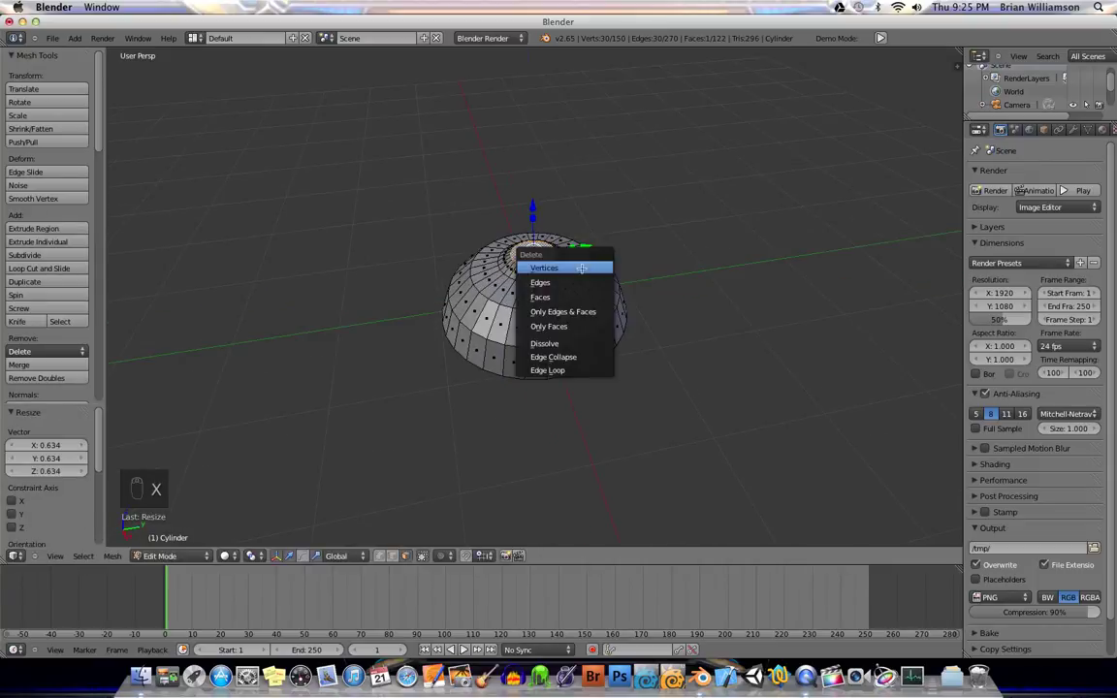
pyautogui.click(555, 298)
pyautogui.scroll(5, 589, 269)
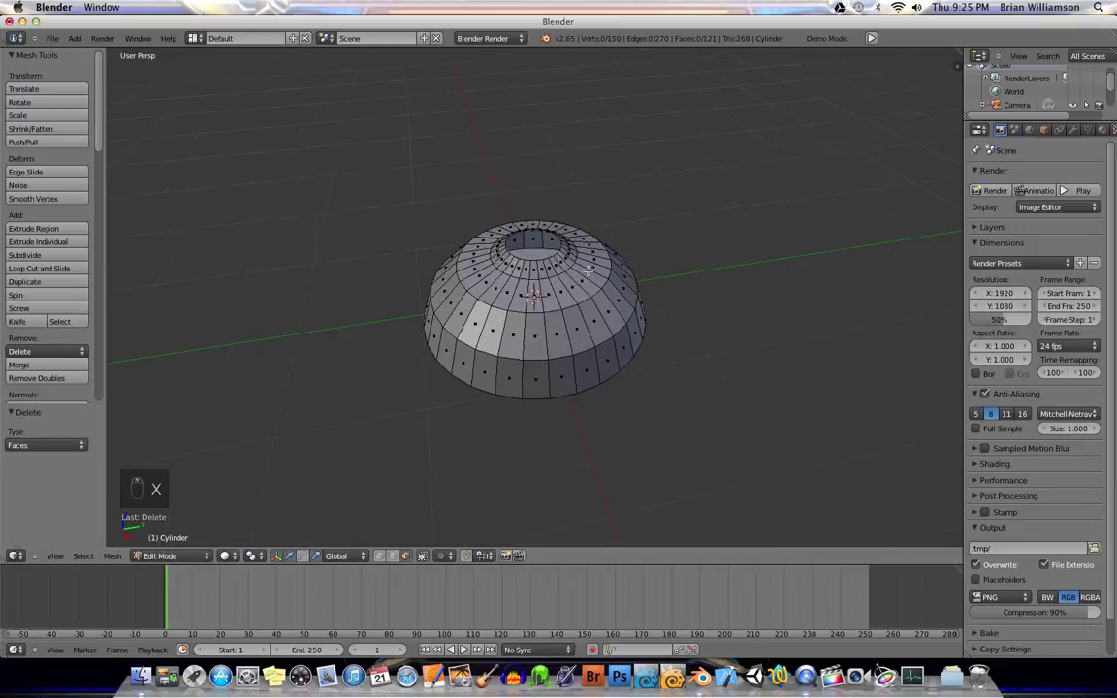
pyautogui.hotkey('ctrl', 'Tab')
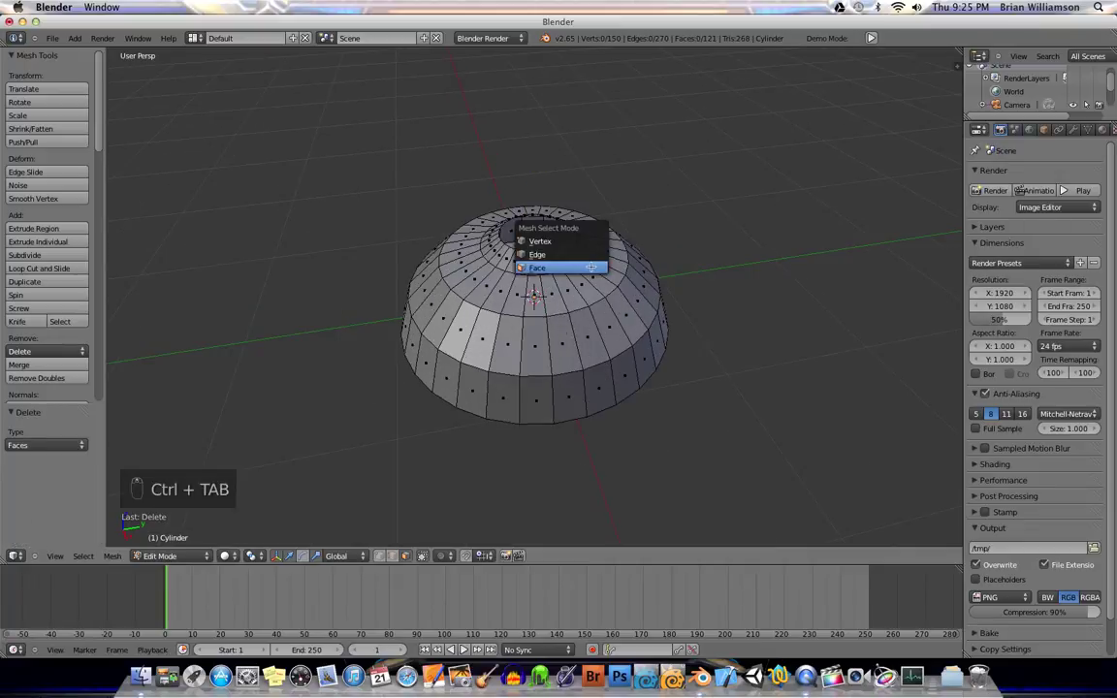
pyautogui.click(540, 241)
pyautogui.scroll(2, 558, 240)
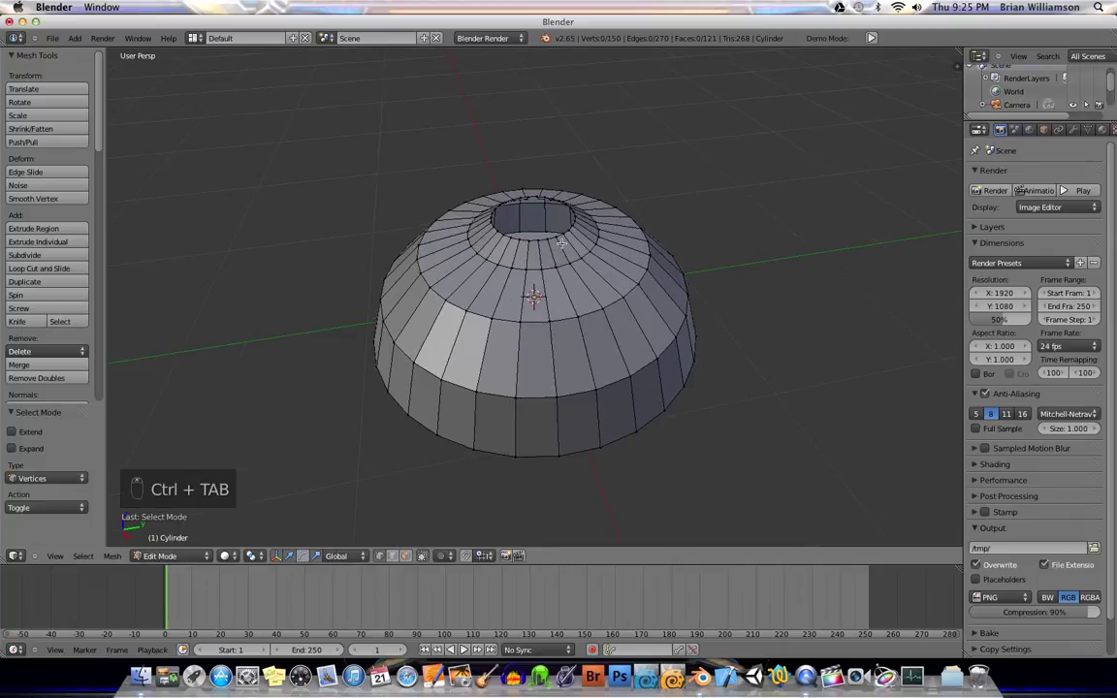
pyautogui.keyDown('alt'); pyautogui.rightClick(559, 237); pyautogui.keyUp('alt')
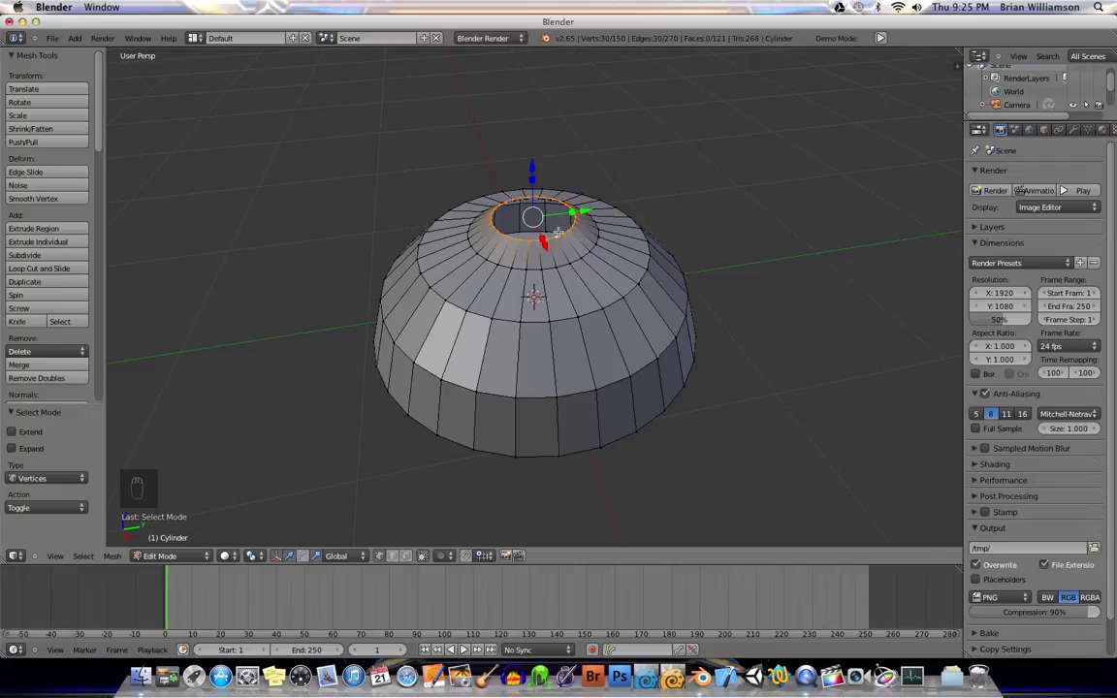
pyautogui.hotkey('alt', 'm')
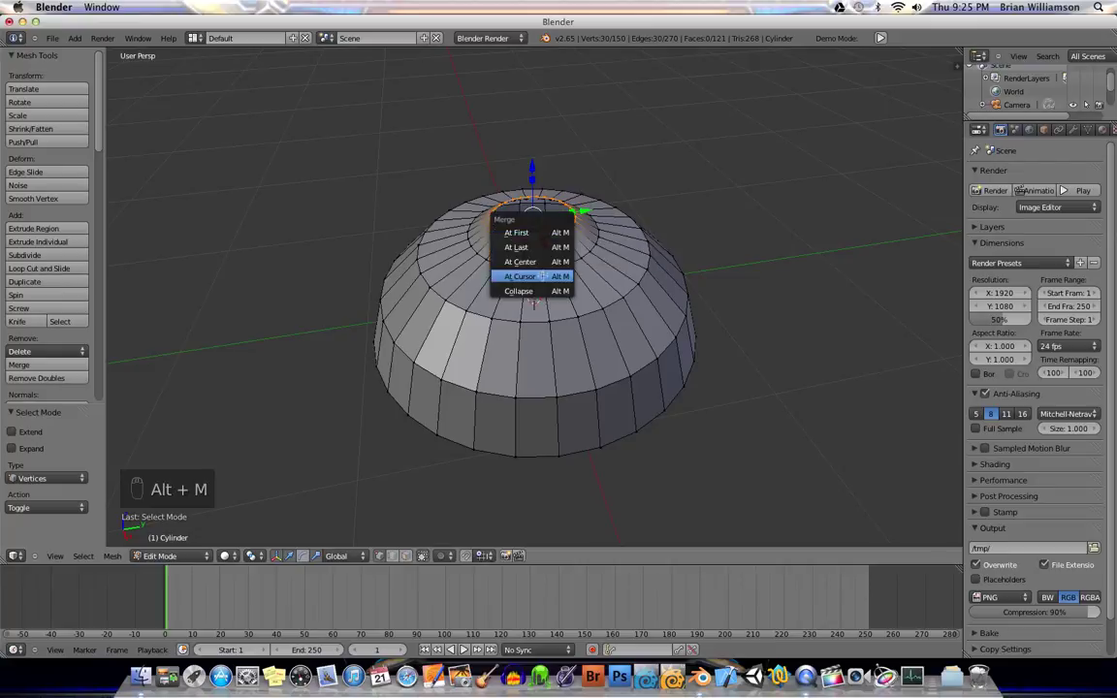
pyautogui.scroll(3, 537, 254)
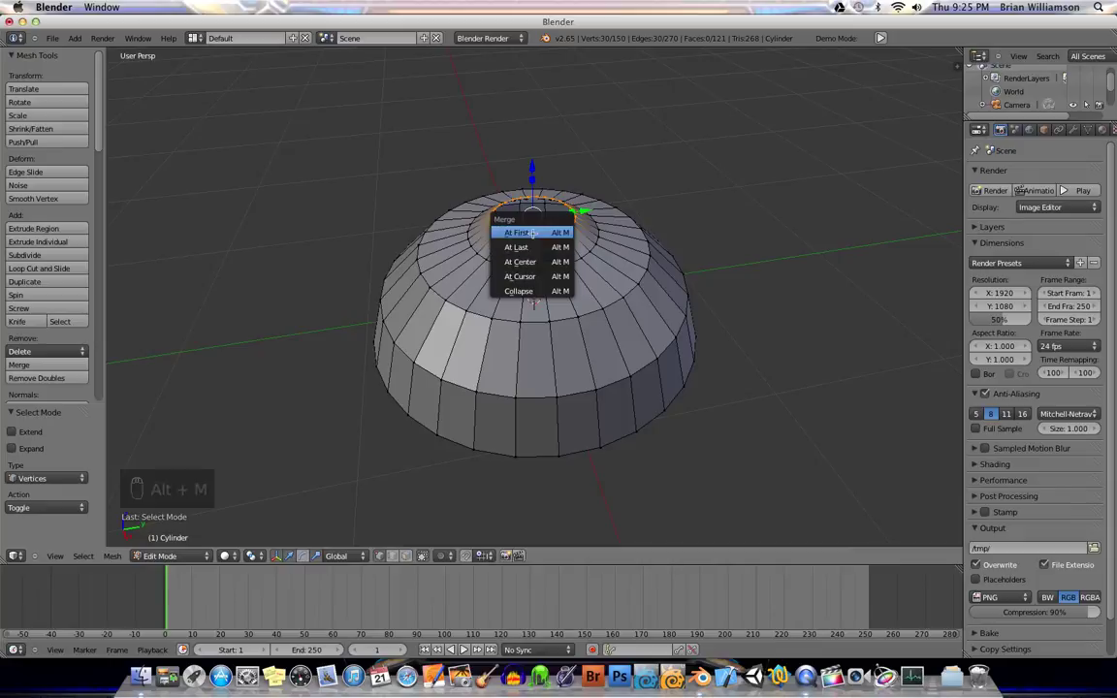
pyautogui.click(530, 261)
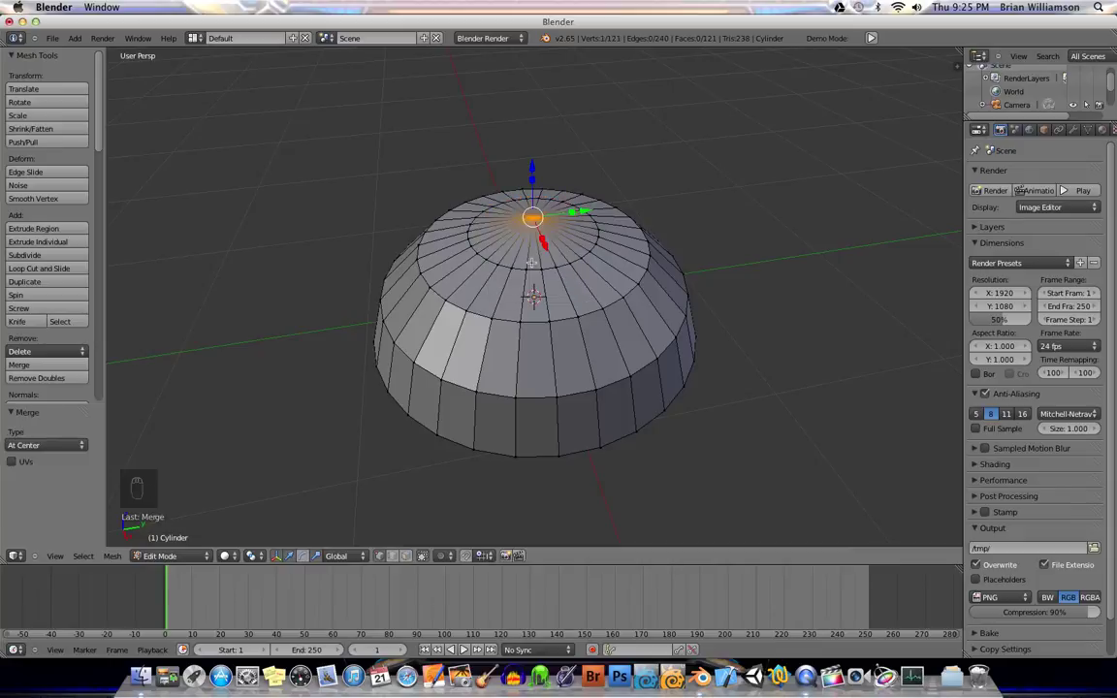
# - Select the dome's flat bottom face and extrude a first ring shrinking inward
pyautogui.press('a')
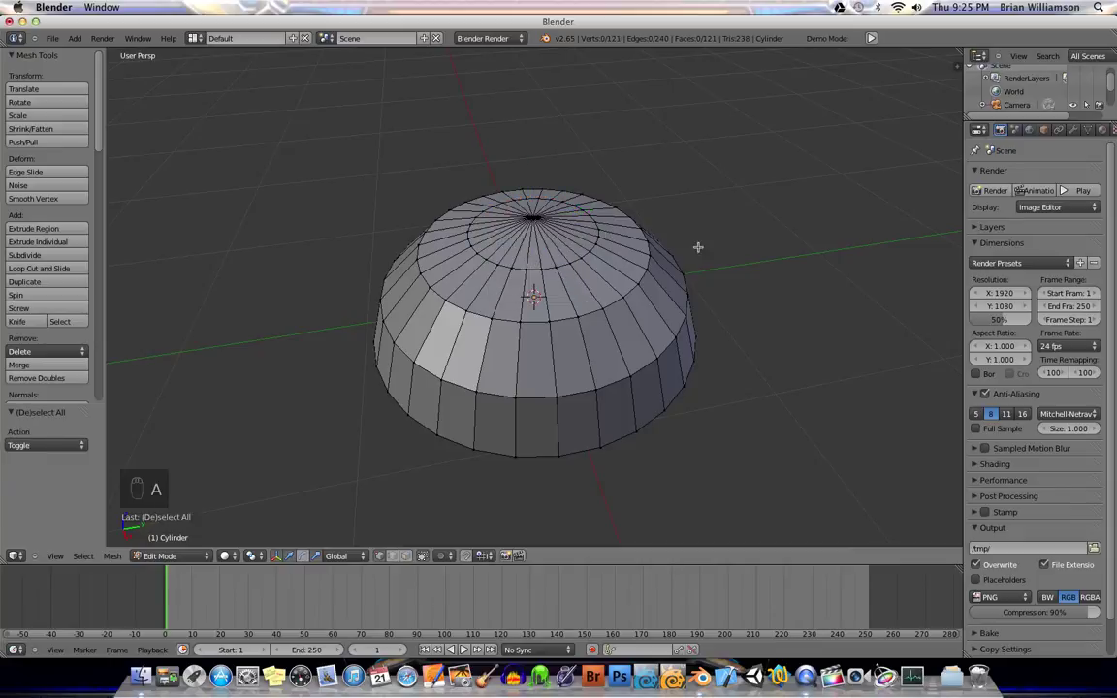
pyautogui.moveTo(724, 260); pyautogui.dragTo(692, 192, button='middle')
pyautogui.hotkey('ctrl', 'Tab')
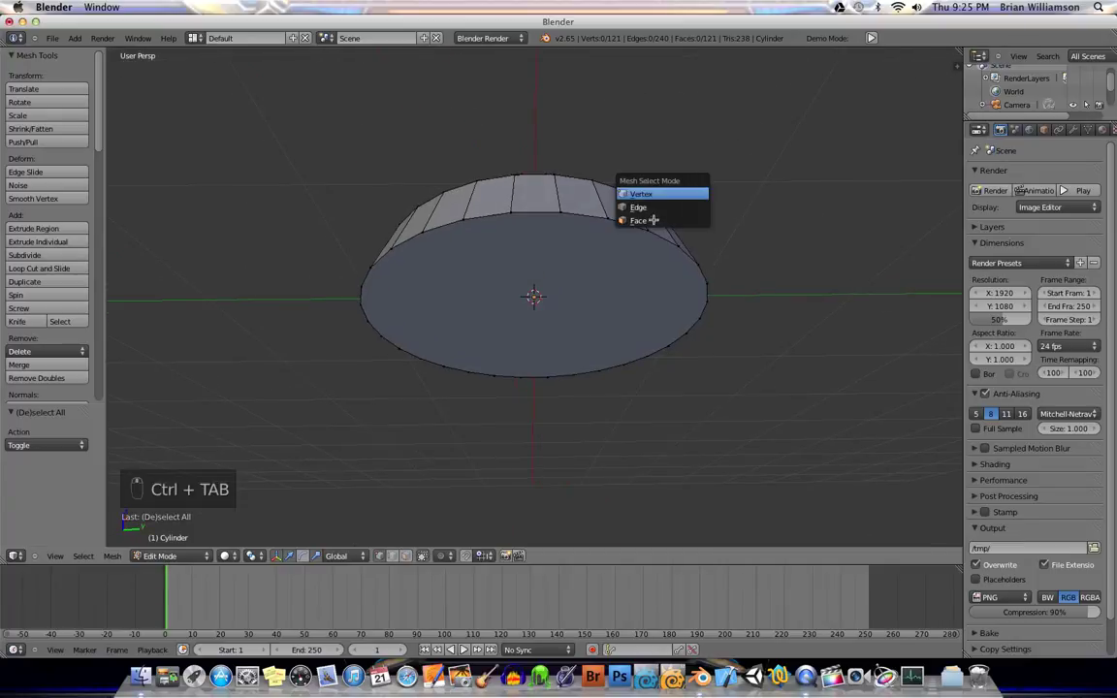
pyautogui.click(586, 199)
pyautogui.rightClick(577, 276)
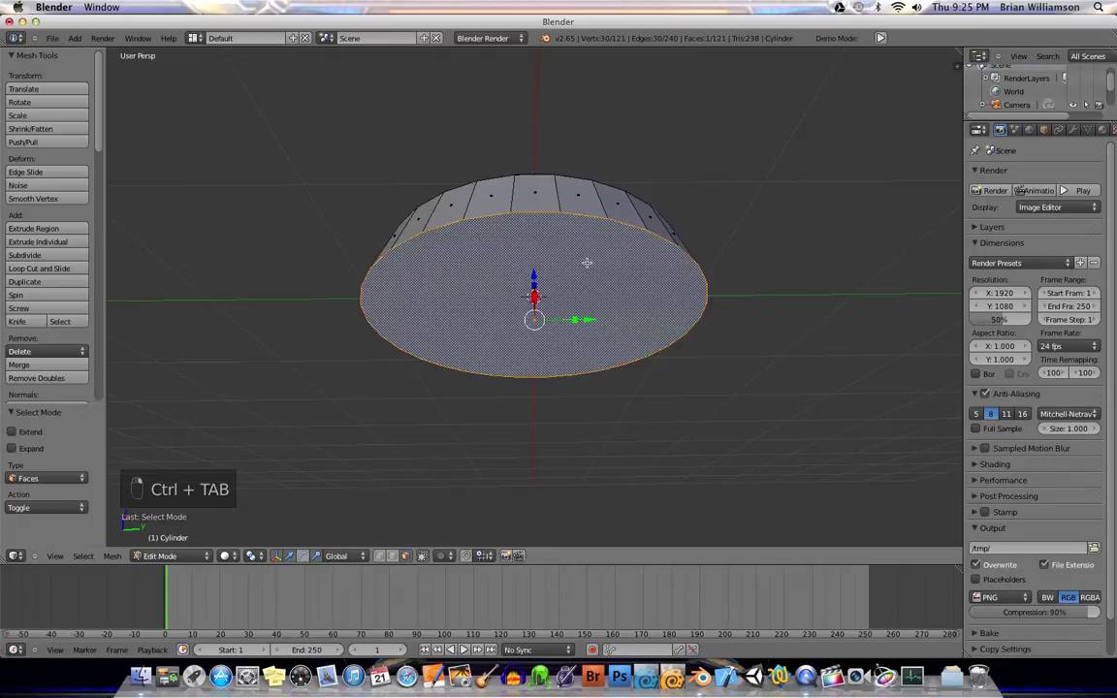
pyautogui.press('e')
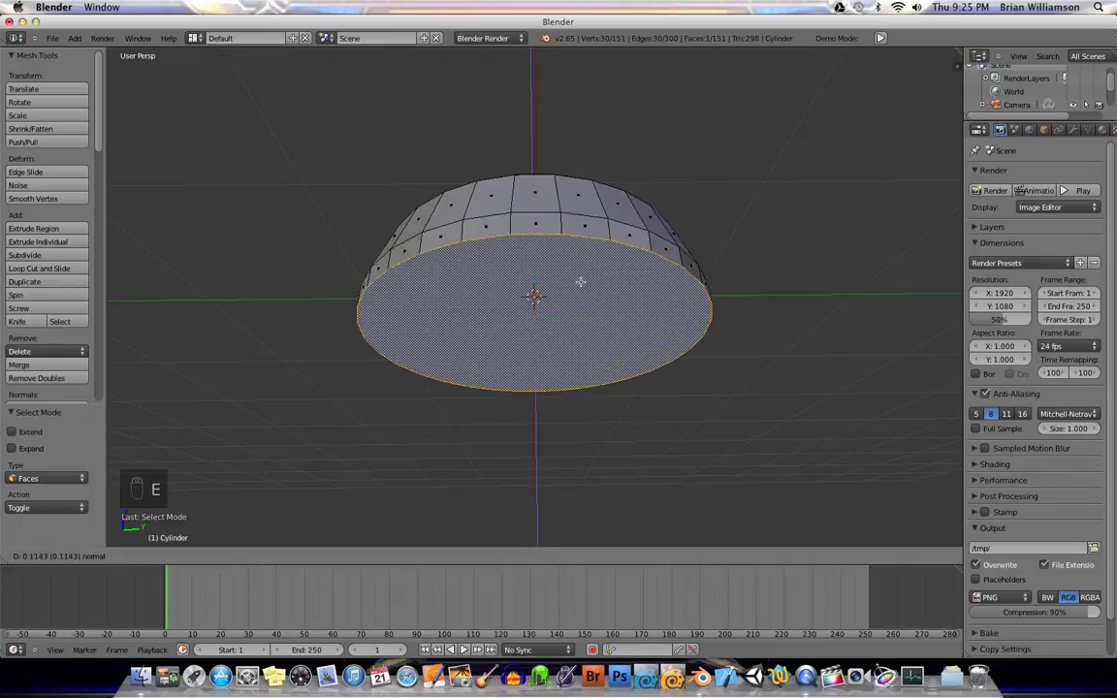
pyautogui.click(623, 274)
pyautogui.press('s')
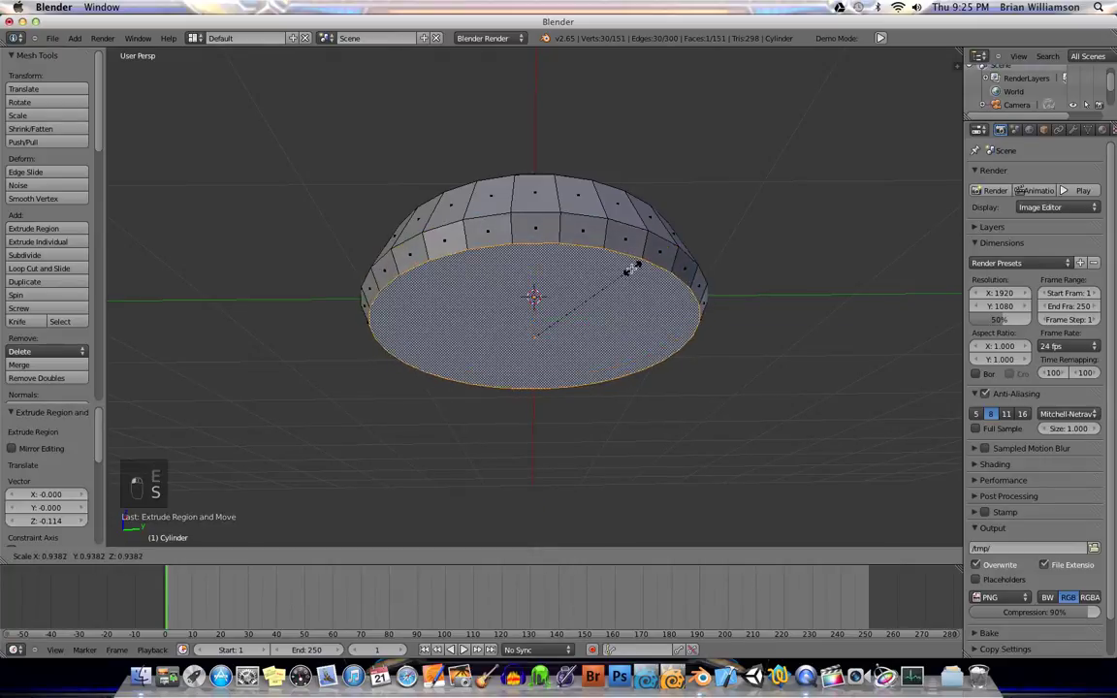
pyautogui.click(628, 267)
# - Extrude two more inward-shrinking rings on the underside, the last scaled to 0.722
pyautogui.press('e')
pyautogui.click(579, 276)
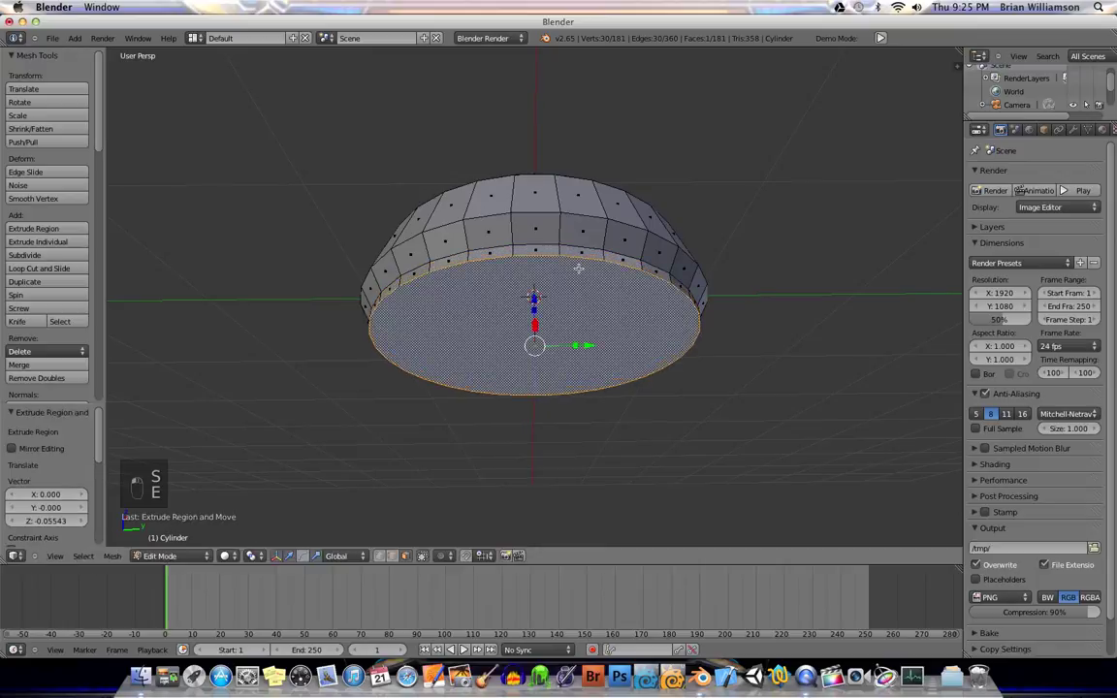
pyautogui.press('s')
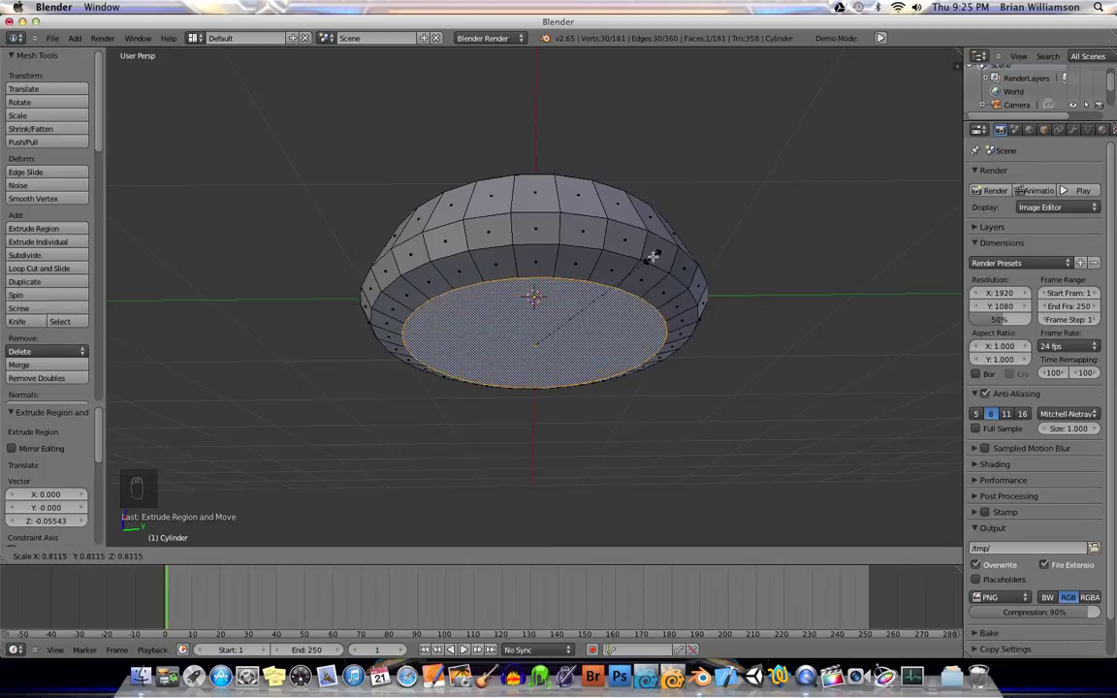
pyautogui.click(661, 254)
pyautogui.press('e')
pyautogui.click(729, 252)
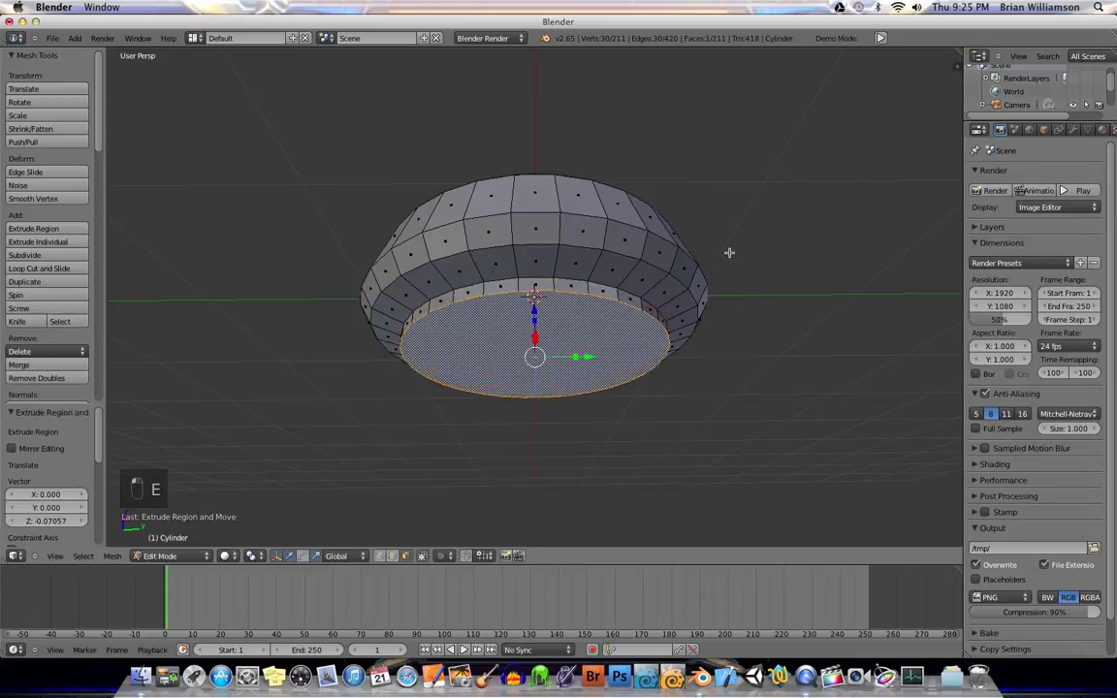
pyautogui.press('s')
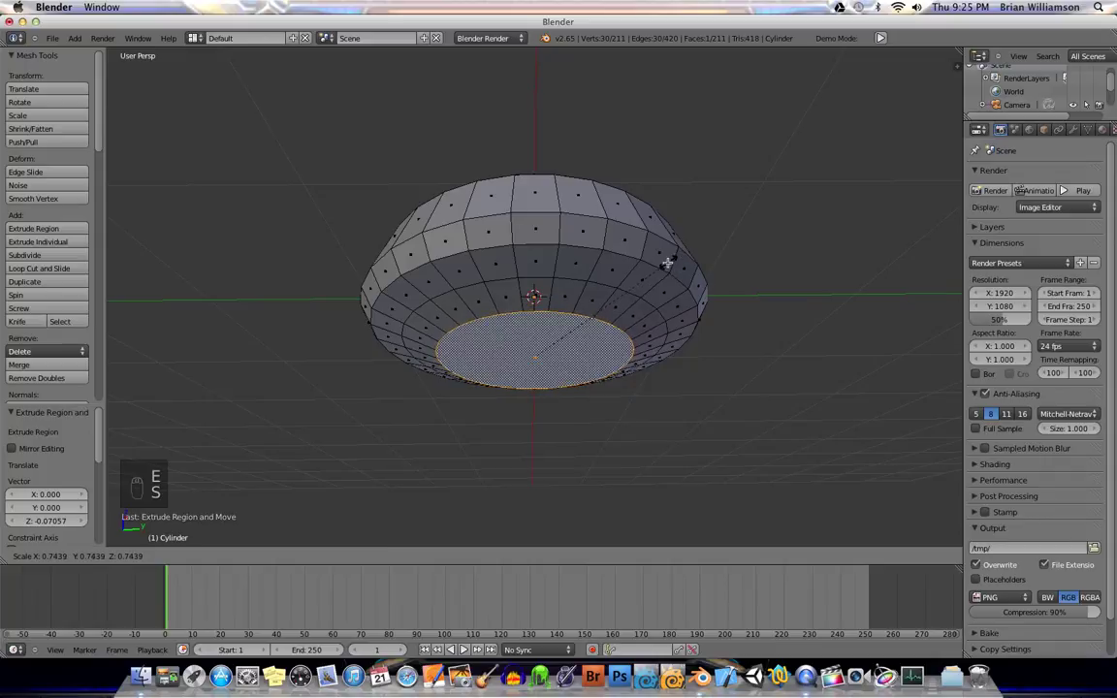
pyautogui.click(663, 259)
# - Raise the bottom face slightly along Z and shrink it to 0.877
pyautogui.moveTo(601, 279); pyautogui.dragTo(547, 315, button='middle')
pyautogui.press('g')
pyautogui.press('z')
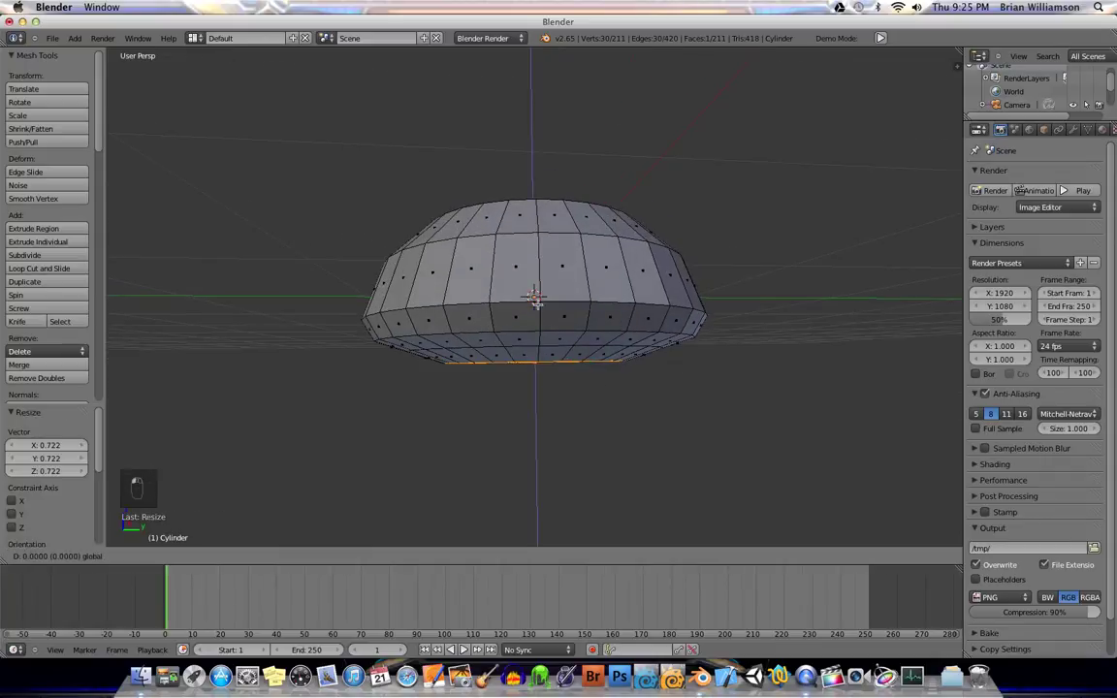
pyautogui.click(708, 308)
pyautogui.moveTo(703, 264); pyautogui.dragTo(556, 310, button='middle')
pyautogui.press('s')
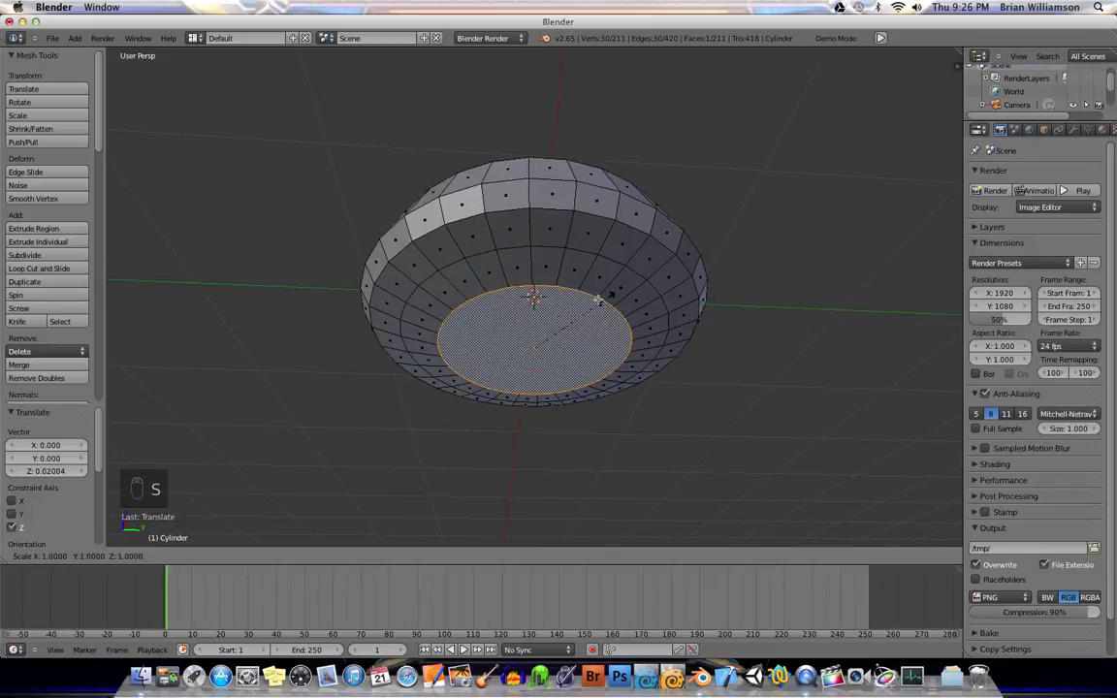
pyautogui.click(593, 303)
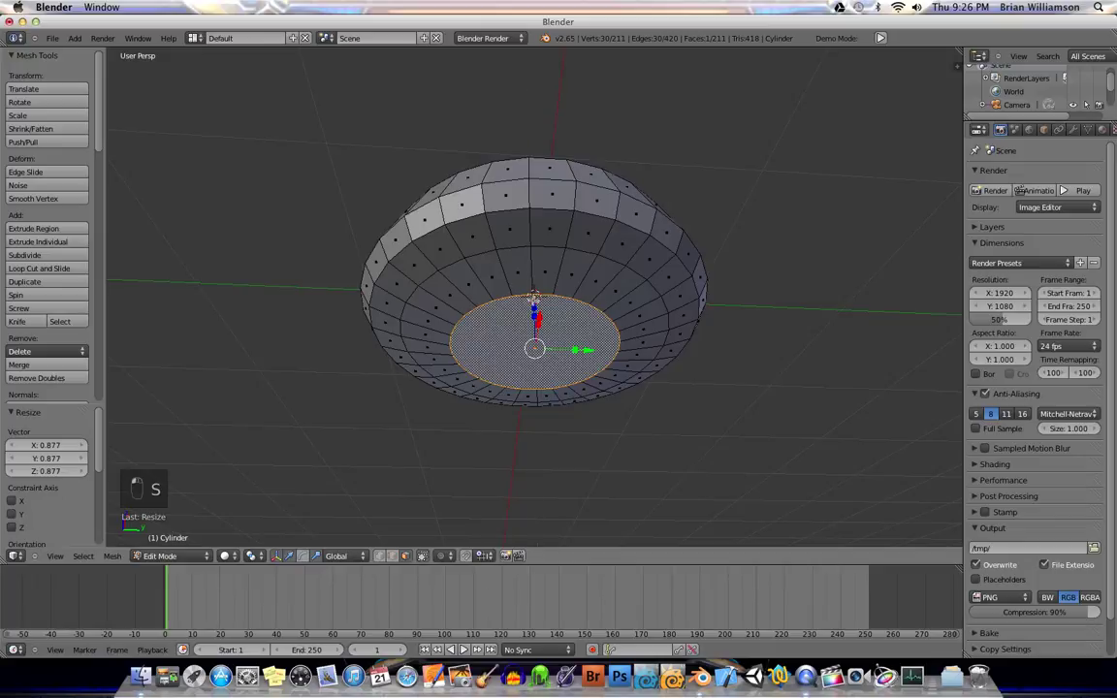
# - Extrude the stem down in four sections, widening its base to 1.065 then 1.117
pyautogui.press('e')
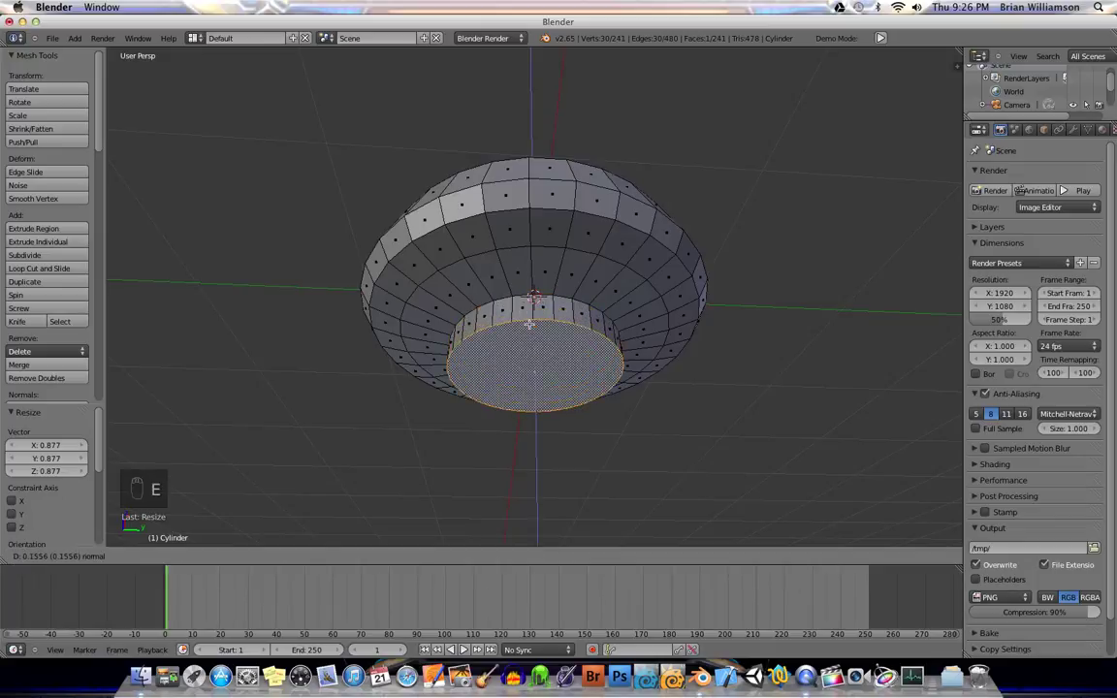
pyautogui.click(532, 320)
pyautogui.press('e')
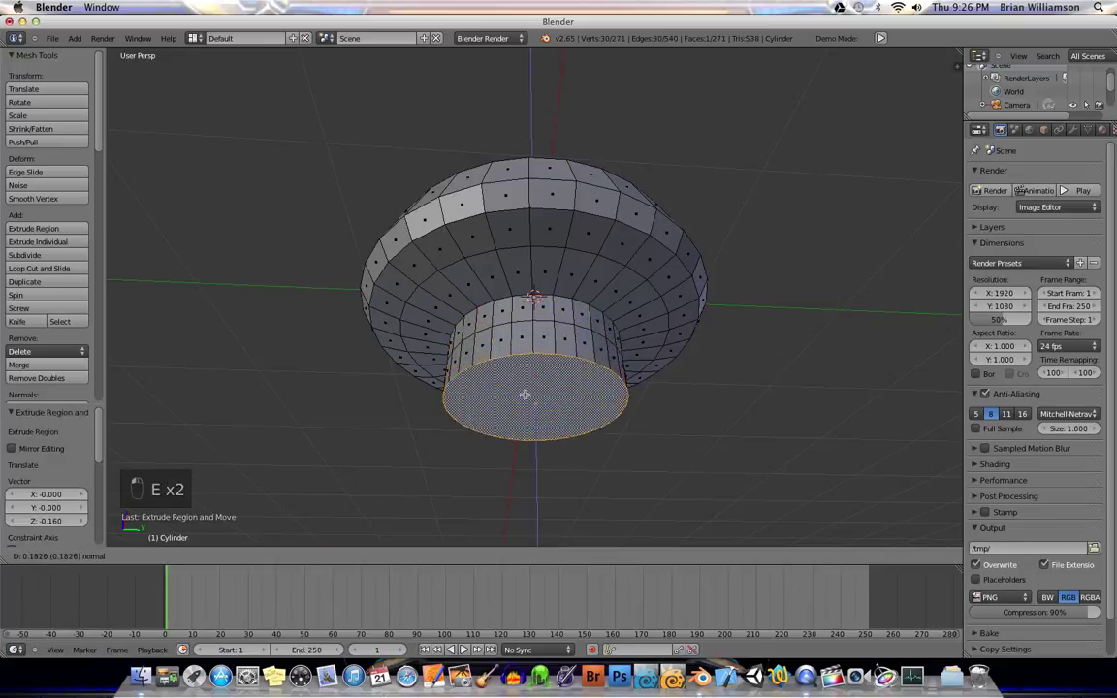
pyautogui.click(529, 363)
pyautogui.press('e')
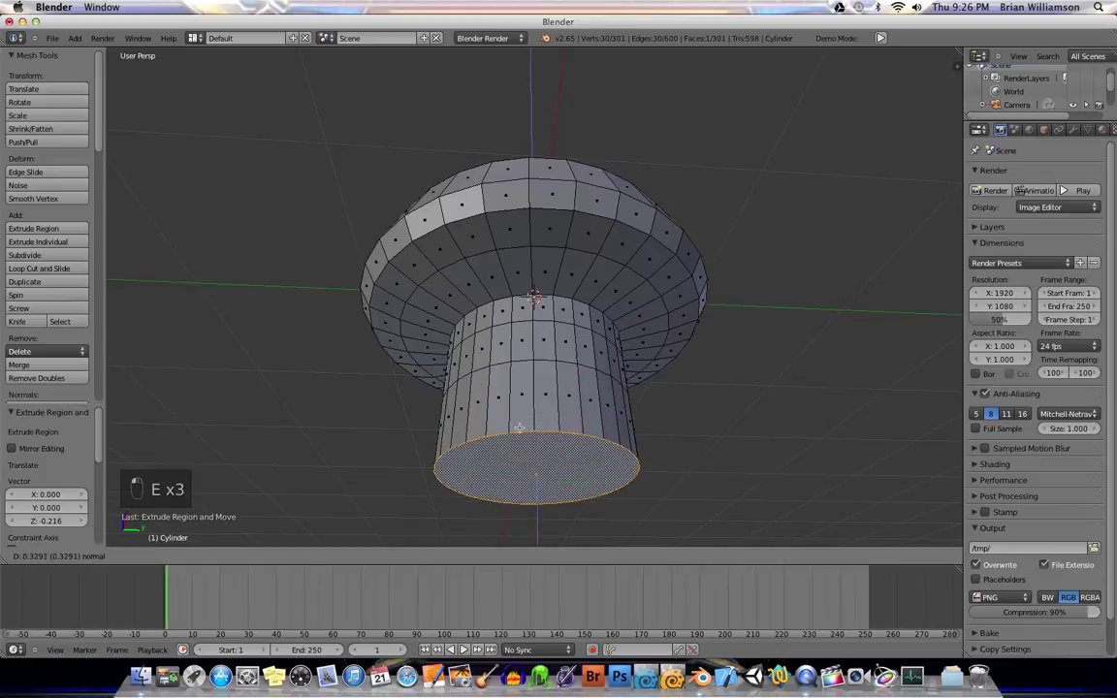
pyautogui.click(520, 406)
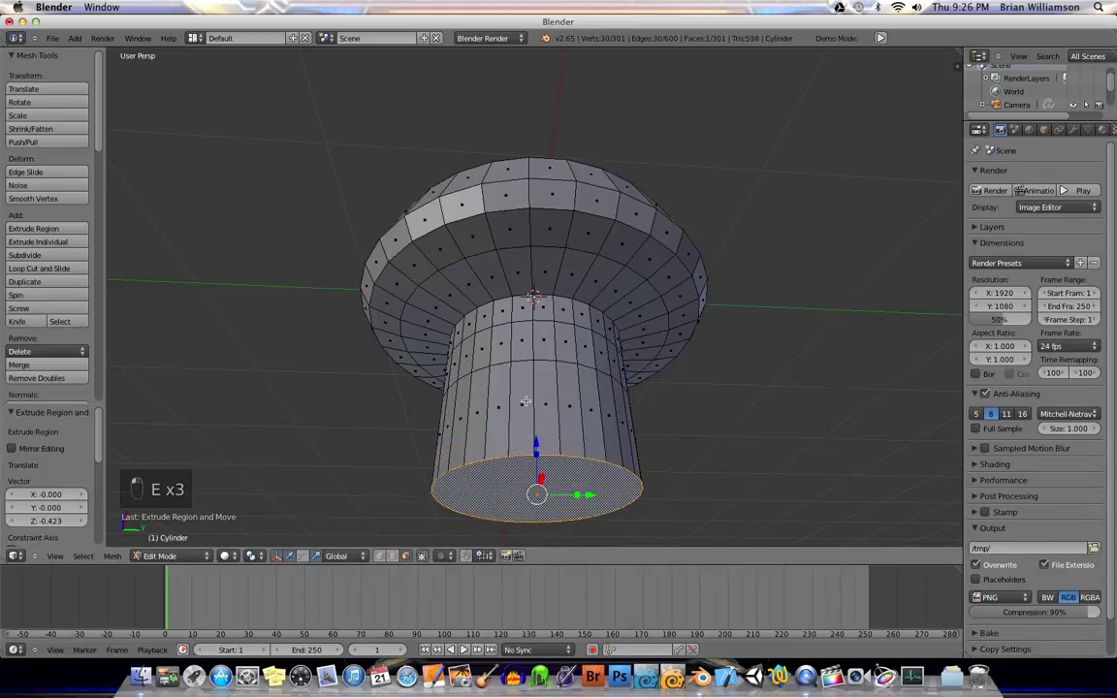
pyautogui.press('s')
pyautogui.click(543, 409)
pyautogui.press('e')
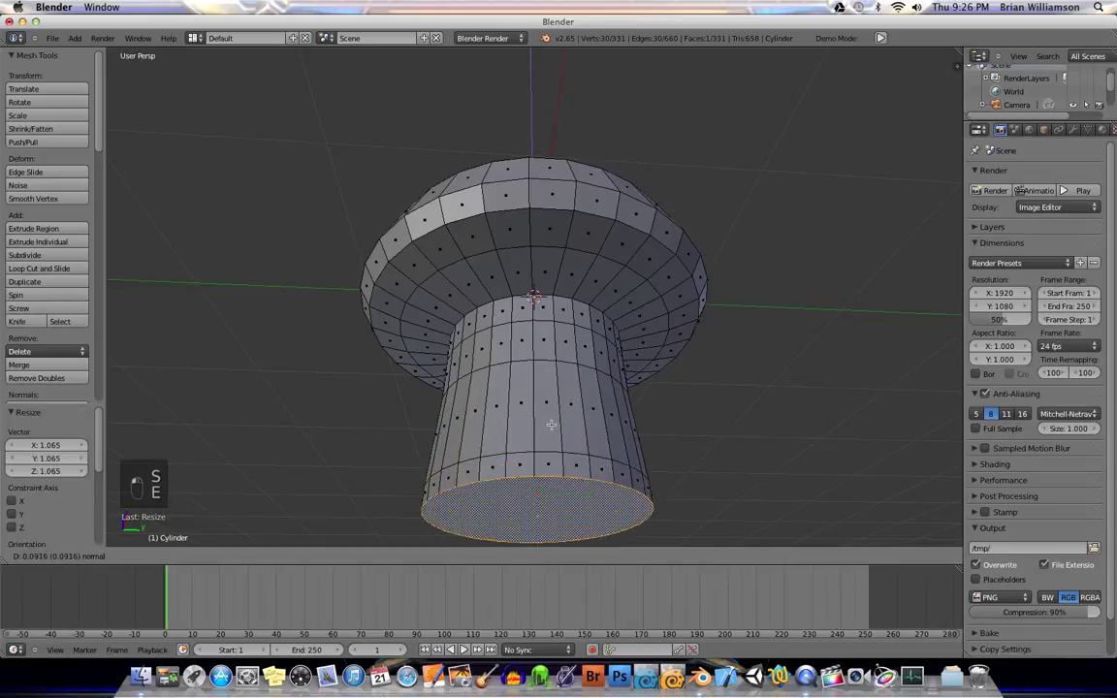
pyautogui.click(496, 423)
pyautogui.press('s')
pyautogui.click(588, 441)
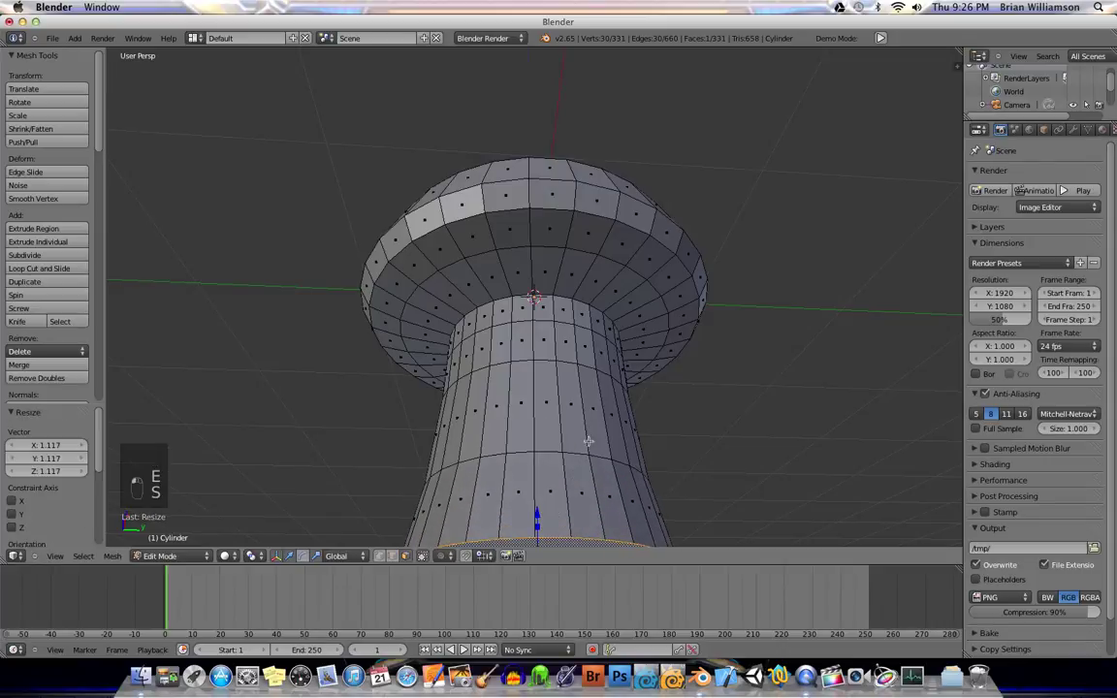
pyautogui.scroll(-4, 588, 441)
# - Delete the stem's flat bottom face so the base is open
pyautogui.moveTo(503, 299); pyautogui.dragTo(559, 322, button='middle')
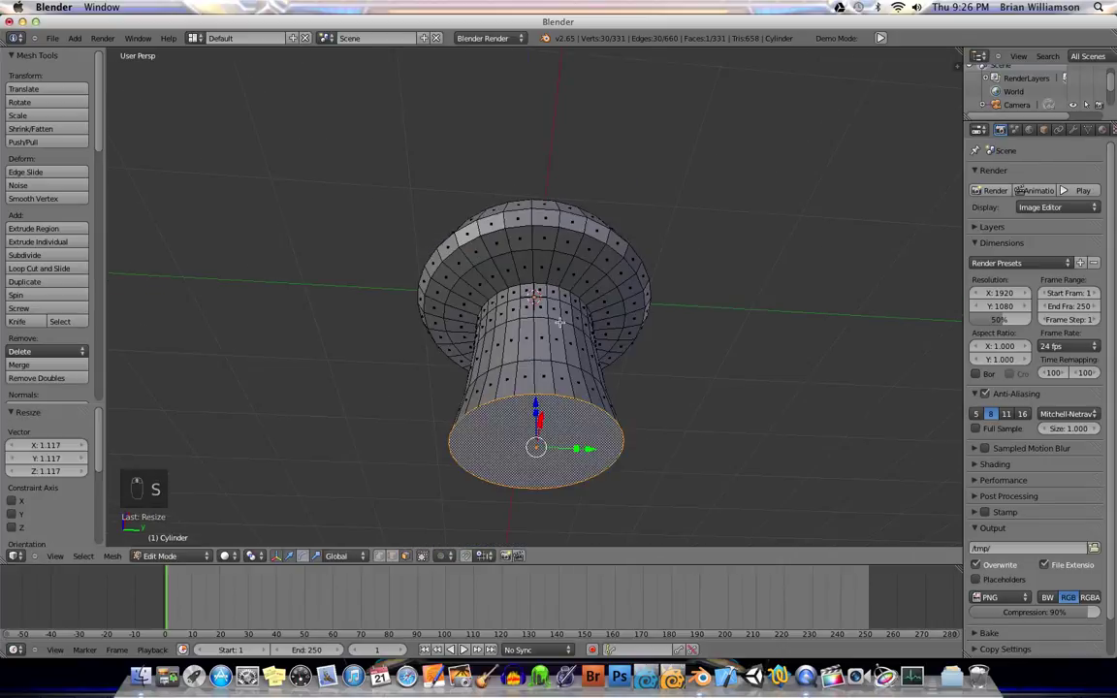
pyautogui.press('x')
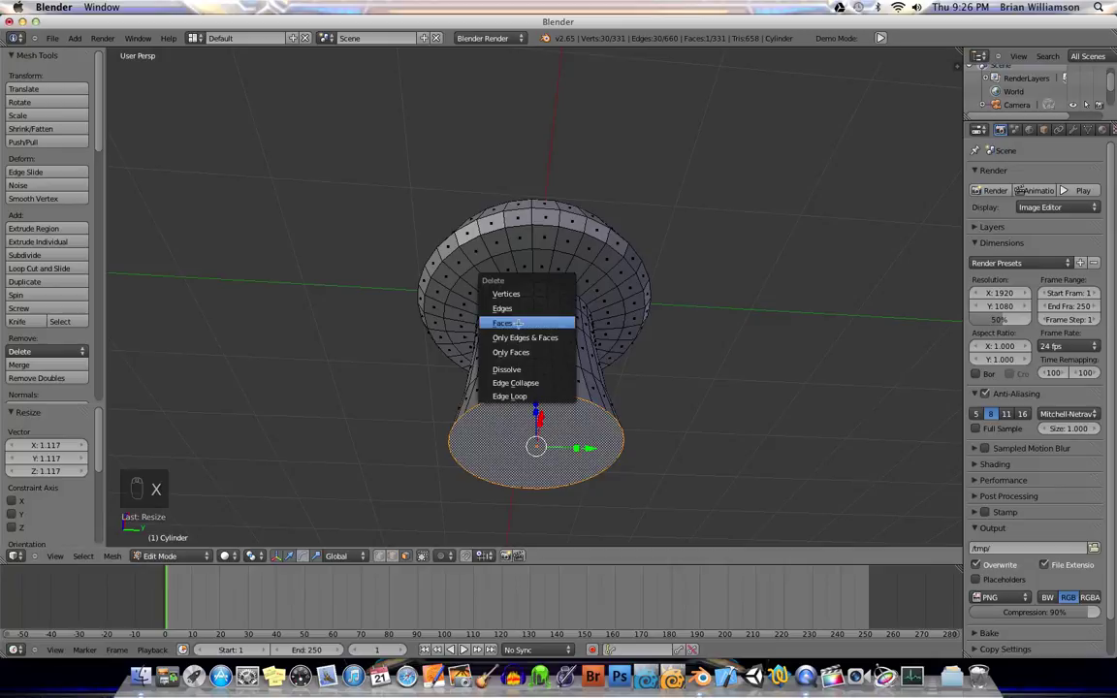
pyautogui.click(520, 322)
pyautogui.moveTo(475, 301); pyautogui.dragTo(490, 335, button='middle')
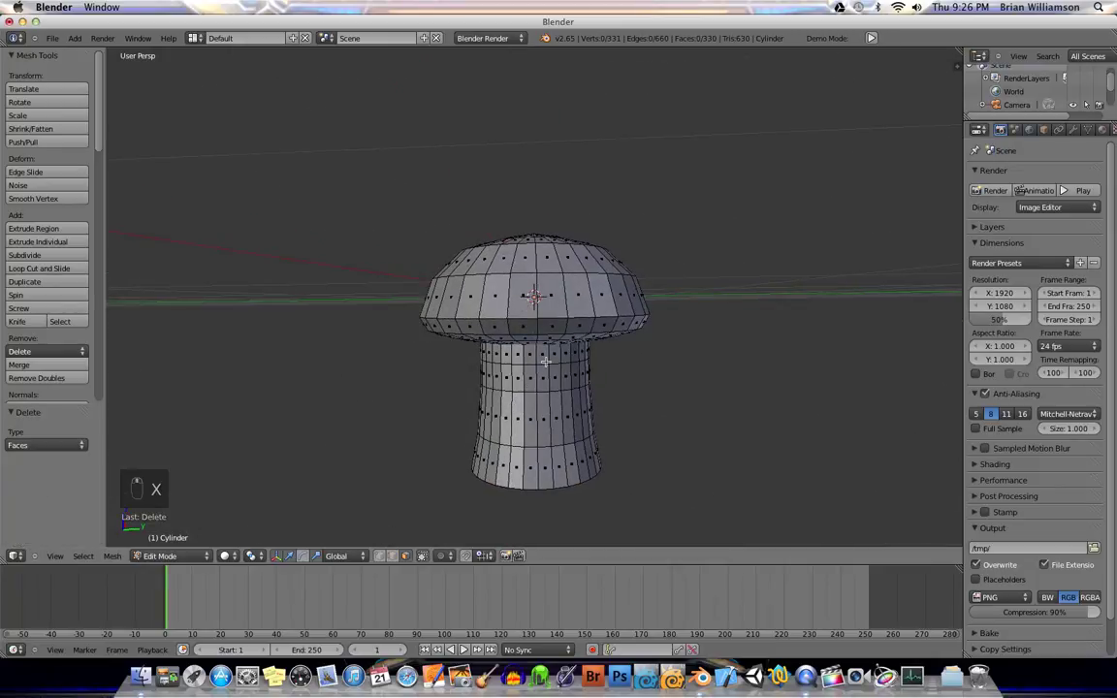
# - Switch to a zoomed-in Right Orthographic view of the mushroom
pyautogui.press('KP_3')
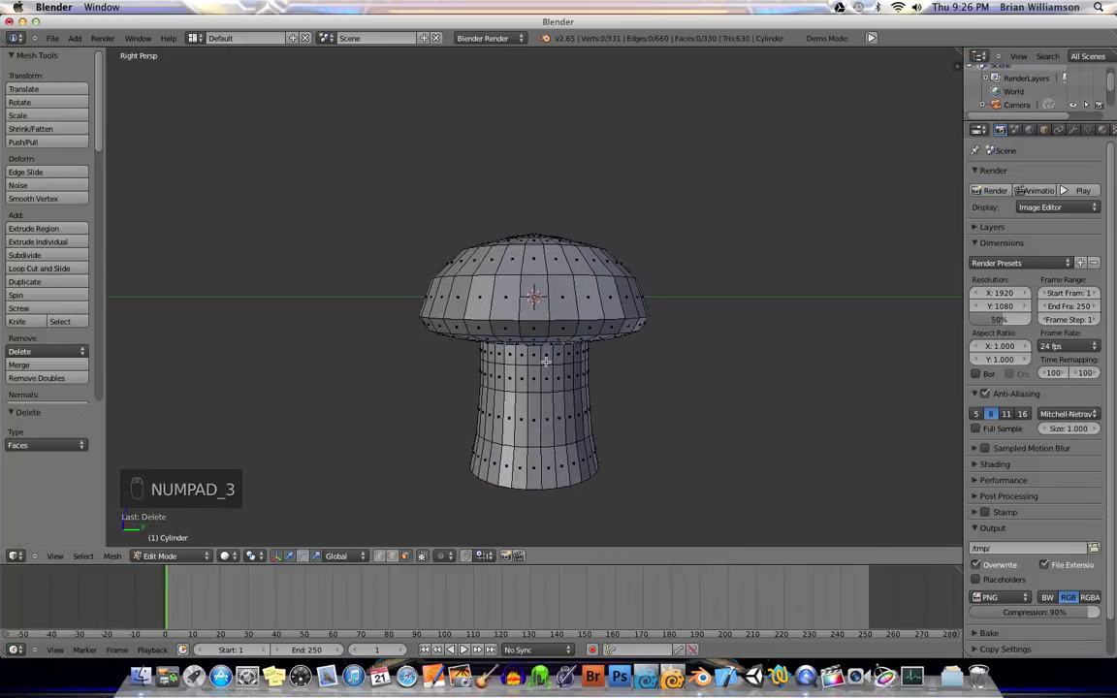
pyautogui.press('KP_5')
pyautogui.scroll(2, 548, 310)
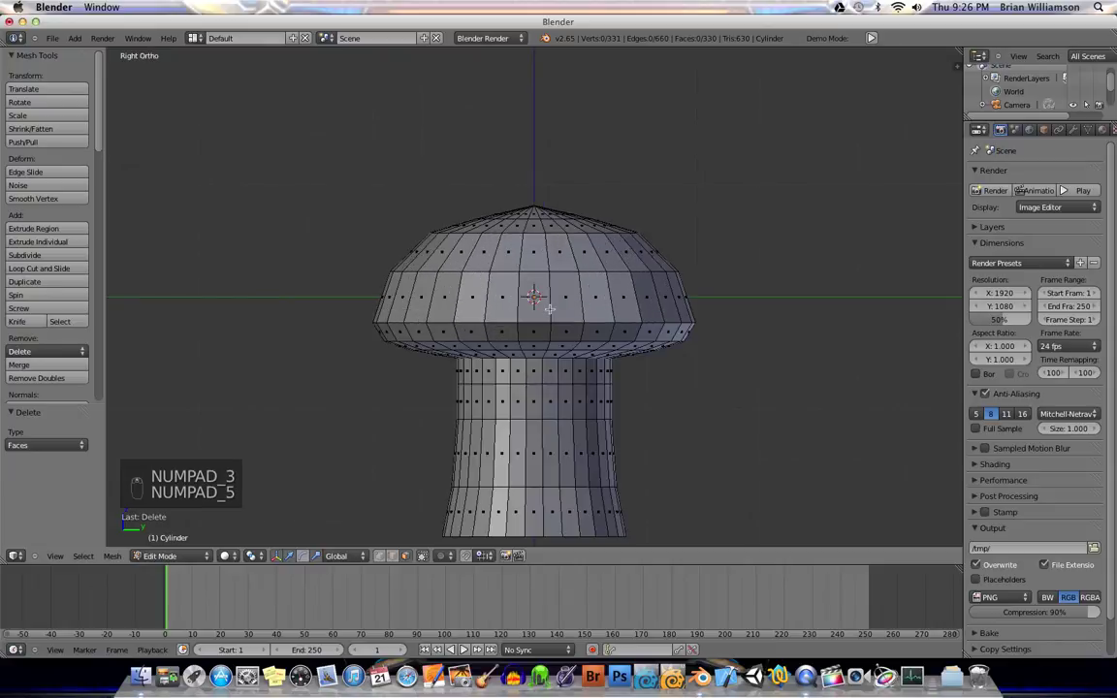
# - In wireframe, box-select the cap's outer band and scale it out to 1.084
pyautogui.press('z')
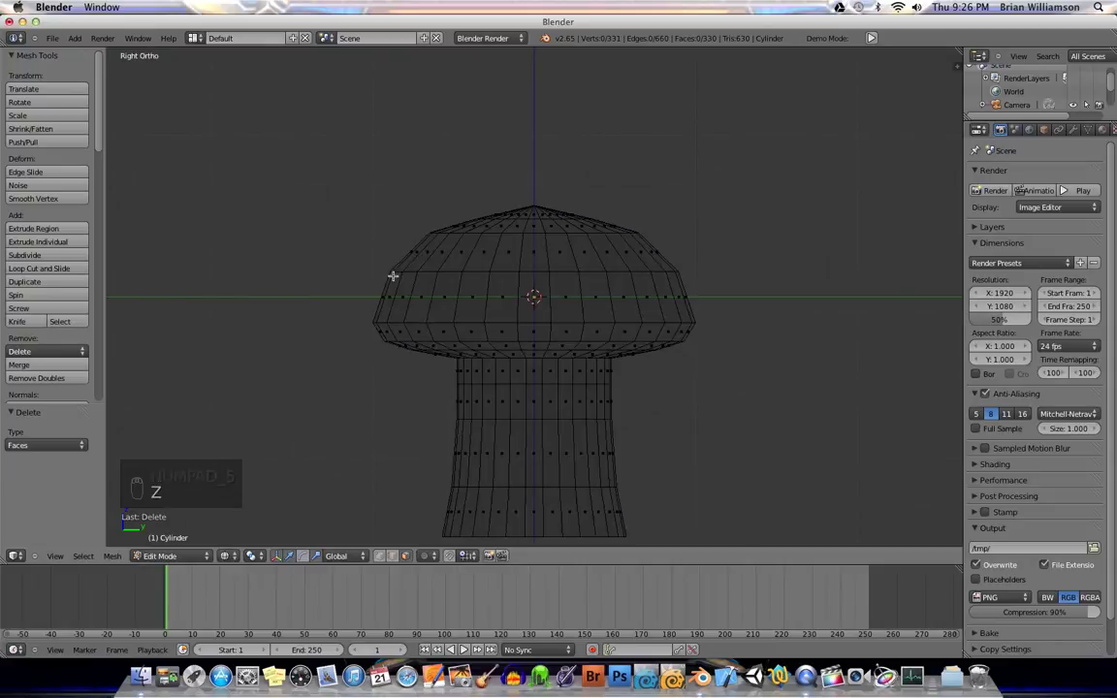
pyautogui.press('b')
pyautogui.moveTo(355, 282); pyautogui.dragTo(738, 295)
pyautogui.moveTo(610, 295)
pyautogui.mouseDown(button='middle')
pyautogui.moveTo(601, 281)
pyautogui.moveTo(598, 299)
pyautogui.mouseUp(button='middle')
pyautogui.press('s')
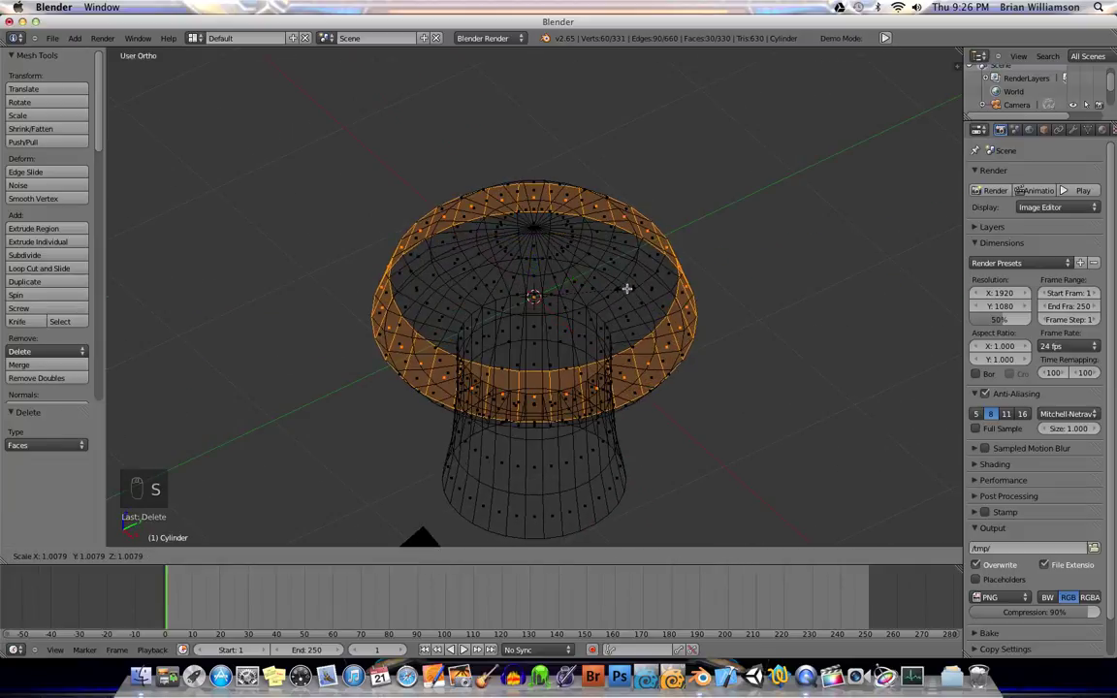
pyautogui.click(632, 286)
pyautogui.moveTo(632, 286); pyautogui.dragTo(470, 228, button='middle')
# - Flatten the cap band vertically to 0.856 along Z and return to solid shading
pyautogui.press('s')
pyautogui.press('z')
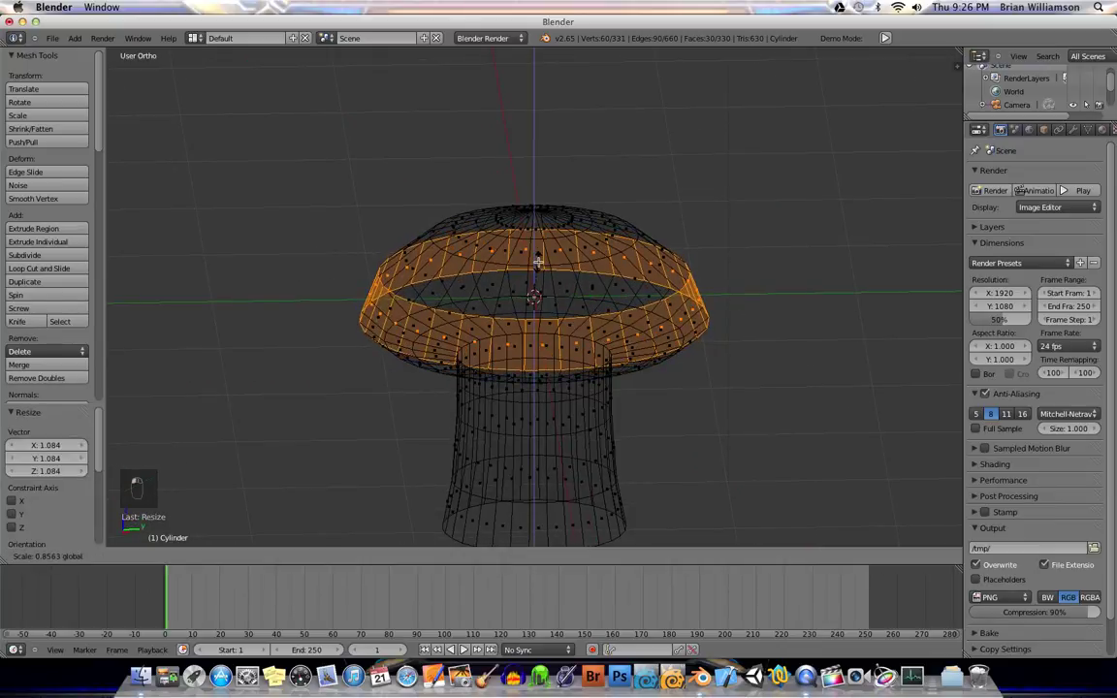
pyautogui.click(621, 269)
pyautogui.press('z')
pyautogui.moveTo(621, 269); pyautogui.dragTo(610, 221, button='middle')
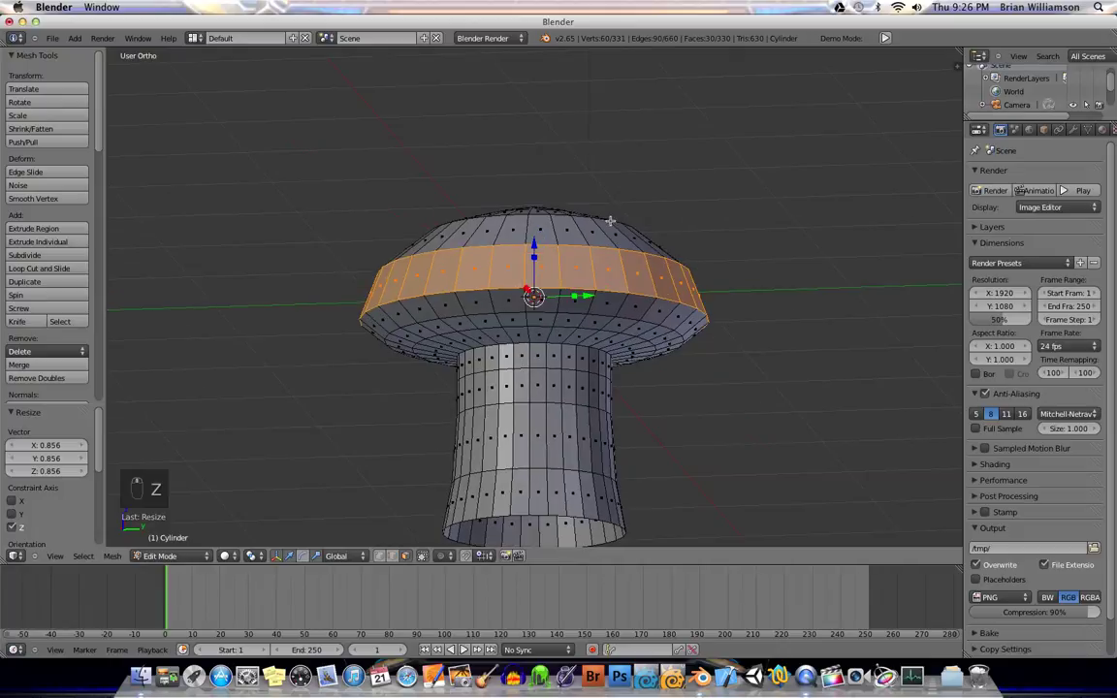
pyautogui.press('KP_3')
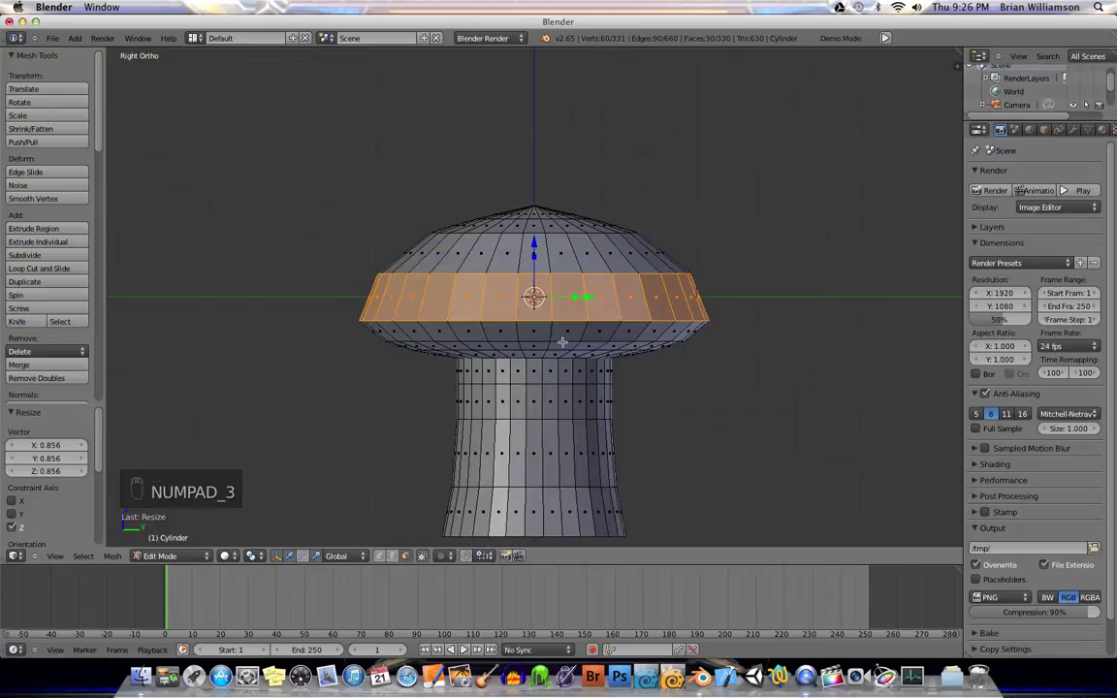
pyautogui.moveTo(536, 255); pyautogui.dragTo(581, 304, button='middle')
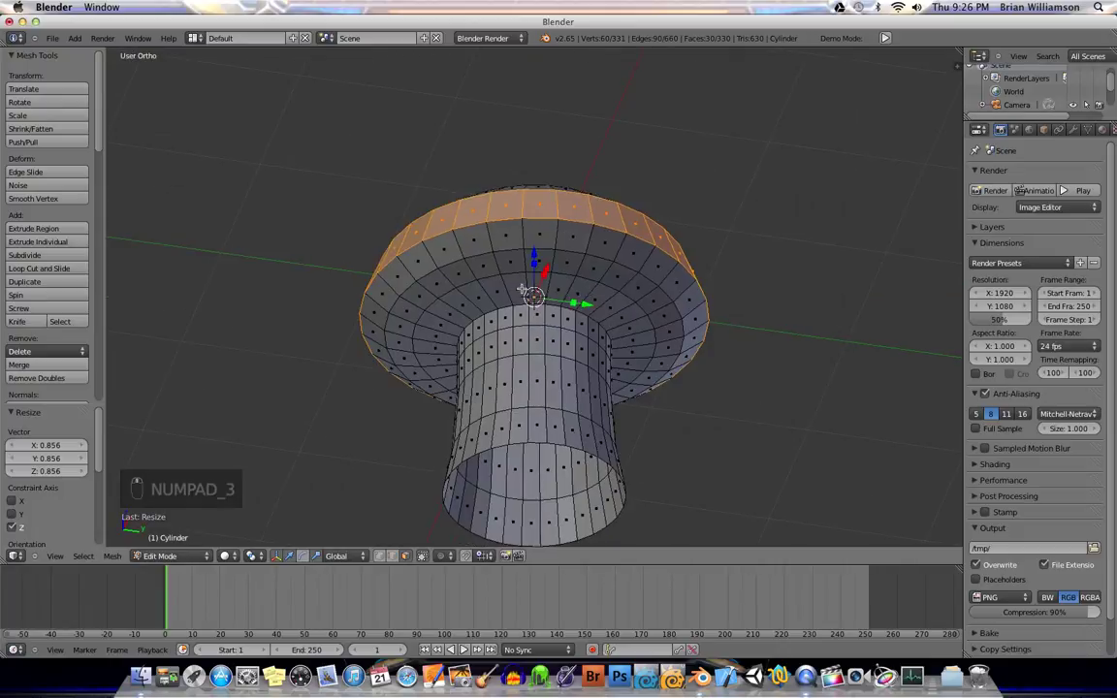
# - Raise the inner face loop under the cap by 0.145 along Z
pyautogui.keyDown('alt'); pyautogui.rightClick(536, 292); pyautogui.keyUp('alt')
pyautogui.press('g')
pyautogui.press('z')
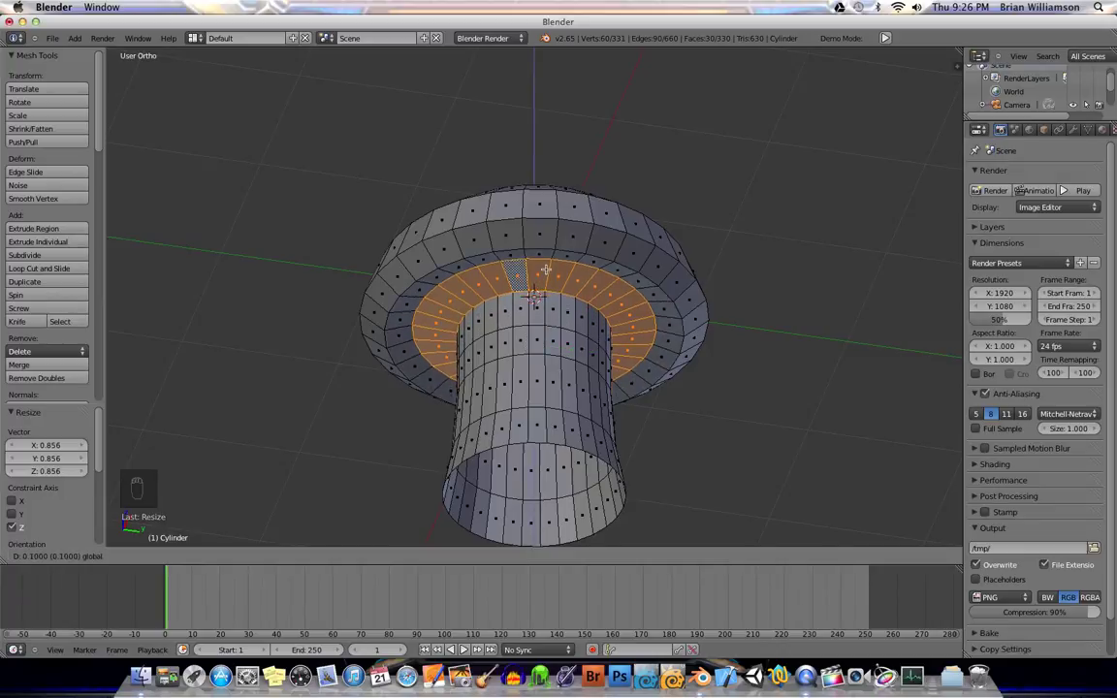
pyautogui.click(547, 268)
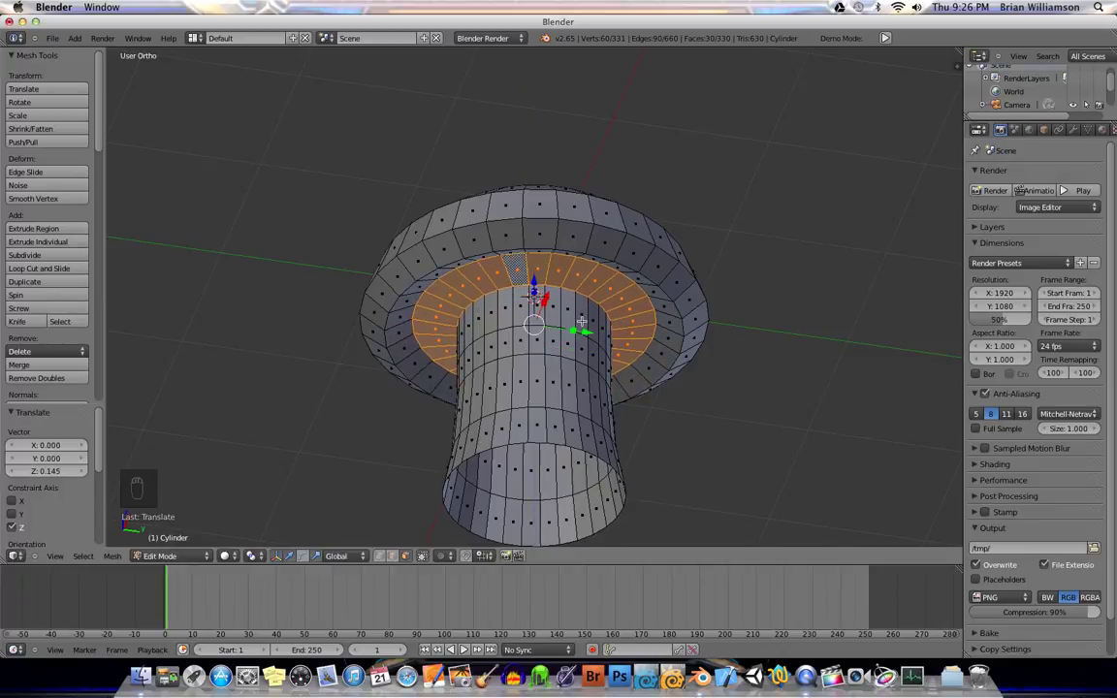
pyautogui.moveTo(340, 289); pyautogui.dragTo(446, 308, button='middle')
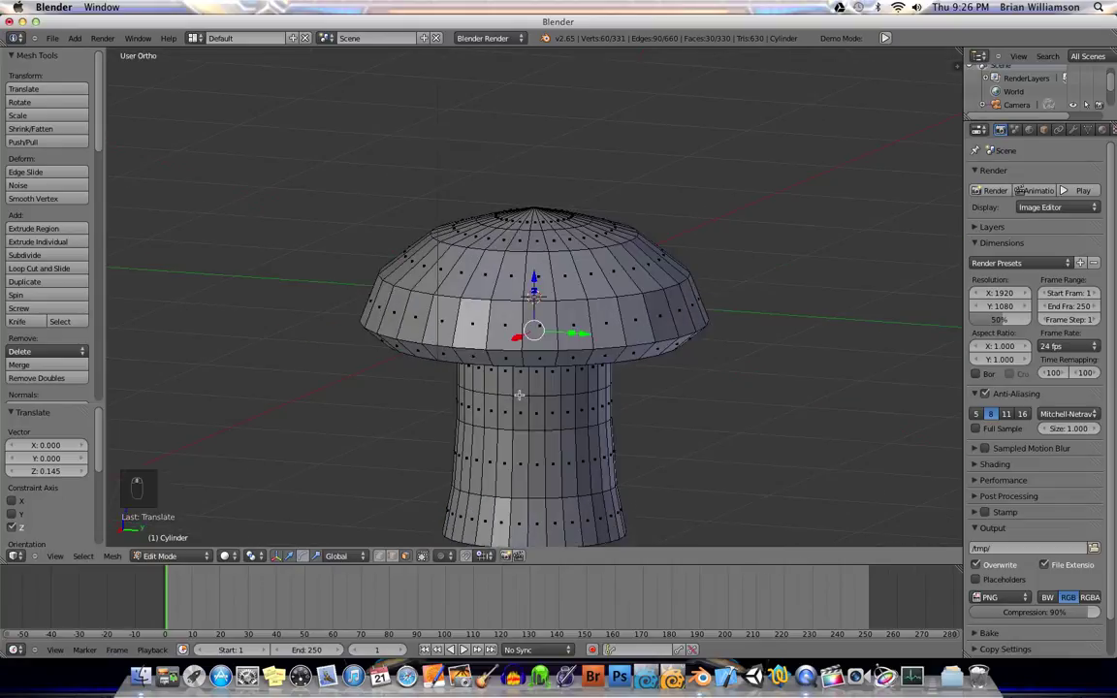
pyautogui.moveTo(532, 298); pyautogui.dragTo(505, 219, button='middle')
pyautogui.rightClick(503, 273)
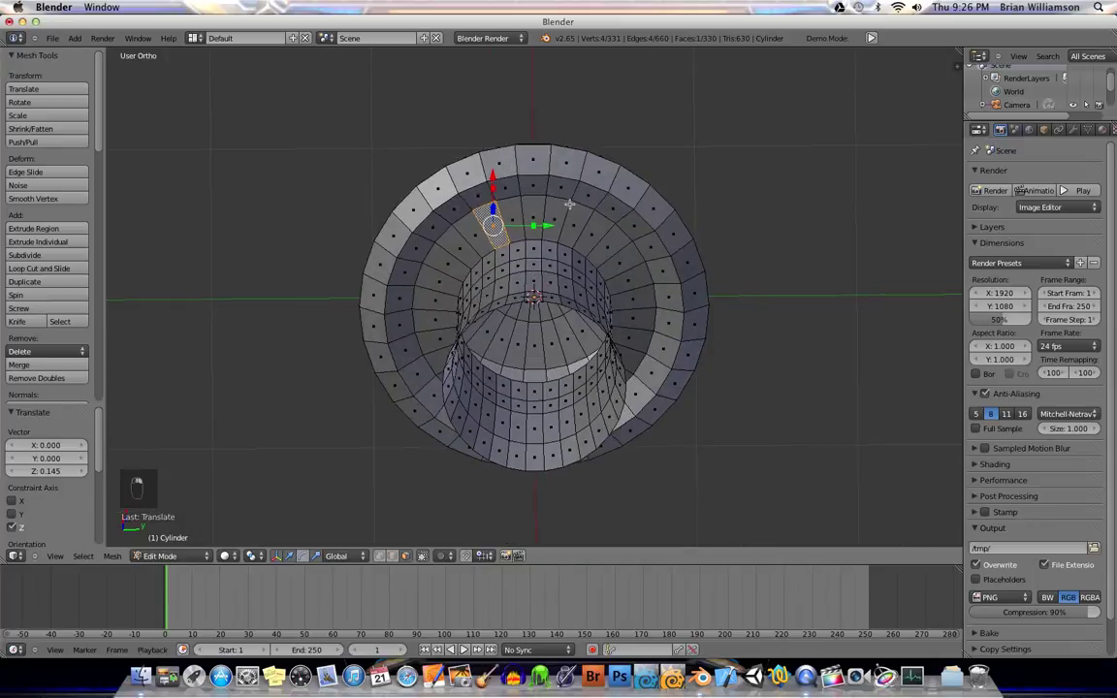
# - In Object Mode, add a Subdivision Surface modifier to the mushroom
pyautogui.press('Tab')
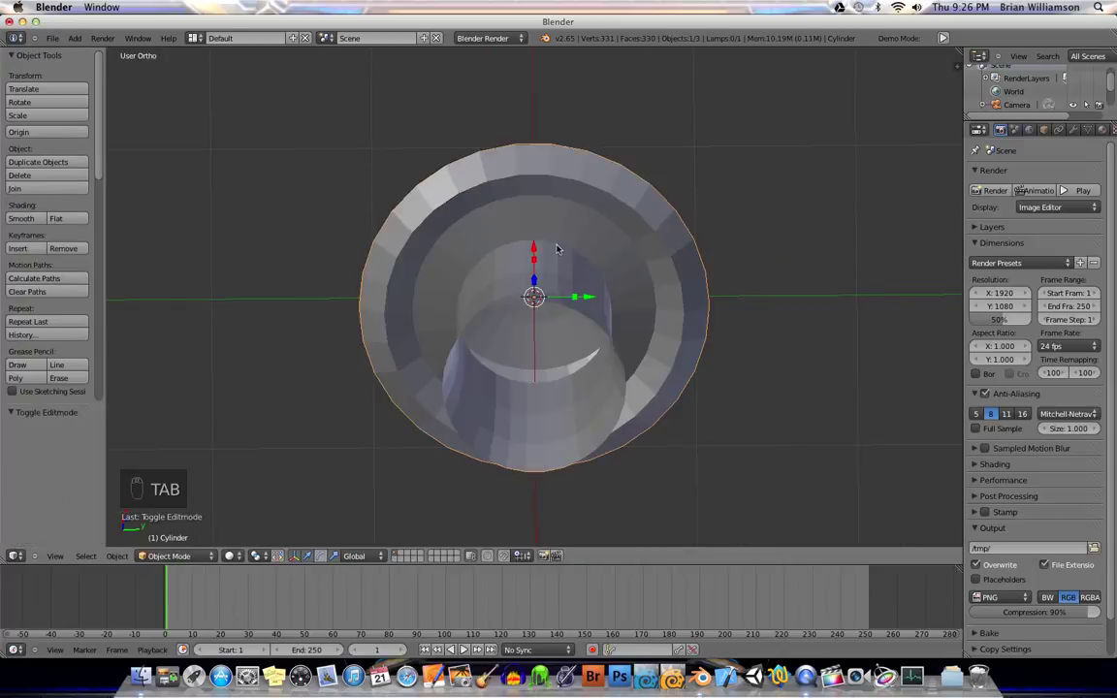
pyautogui.moveTo(524, 294); pyautogui.dragTo(609, 334, button='middle')
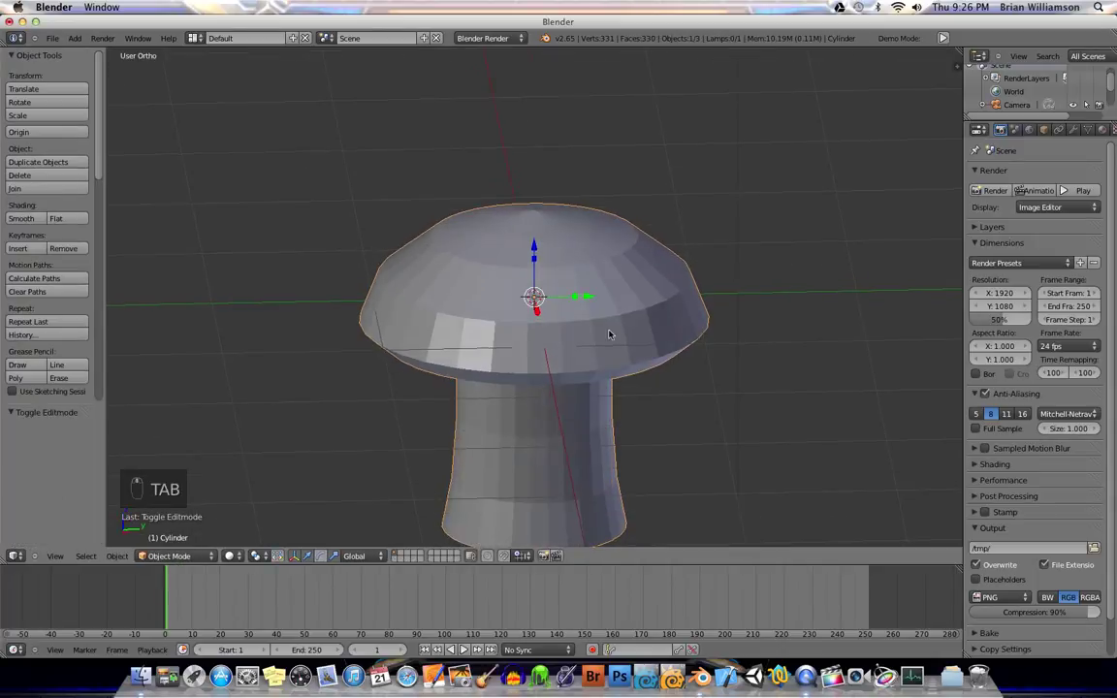
pyautogui.click(971, 171)
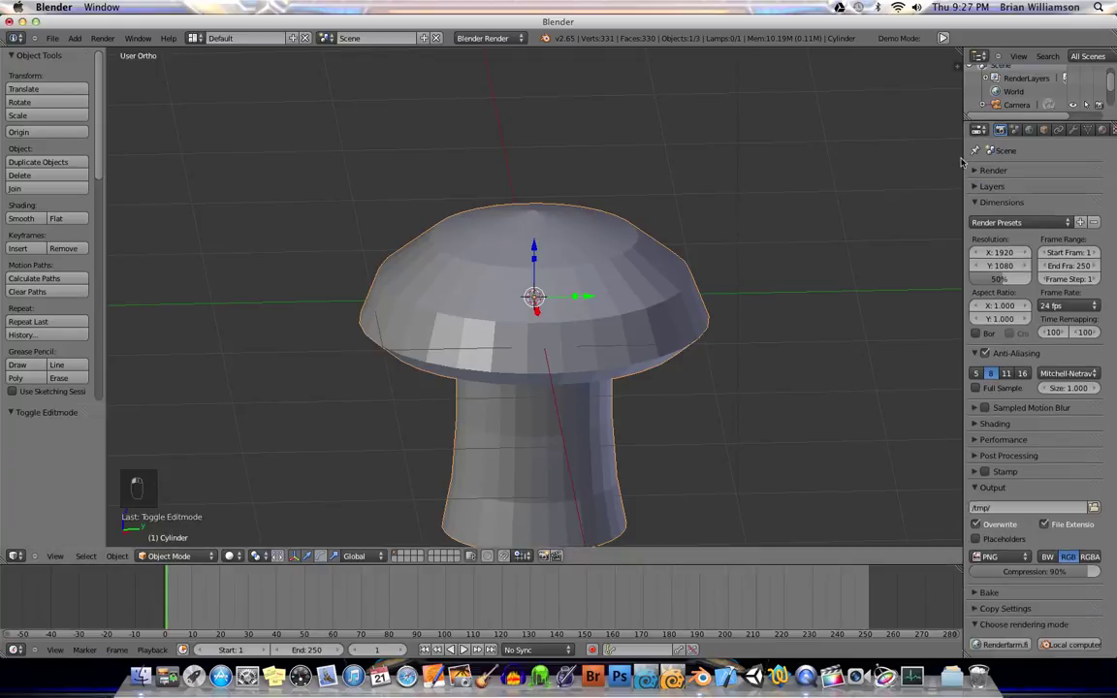
pyautogui.moveTo(958, 156); pyautogui.dragTo(886, 156)
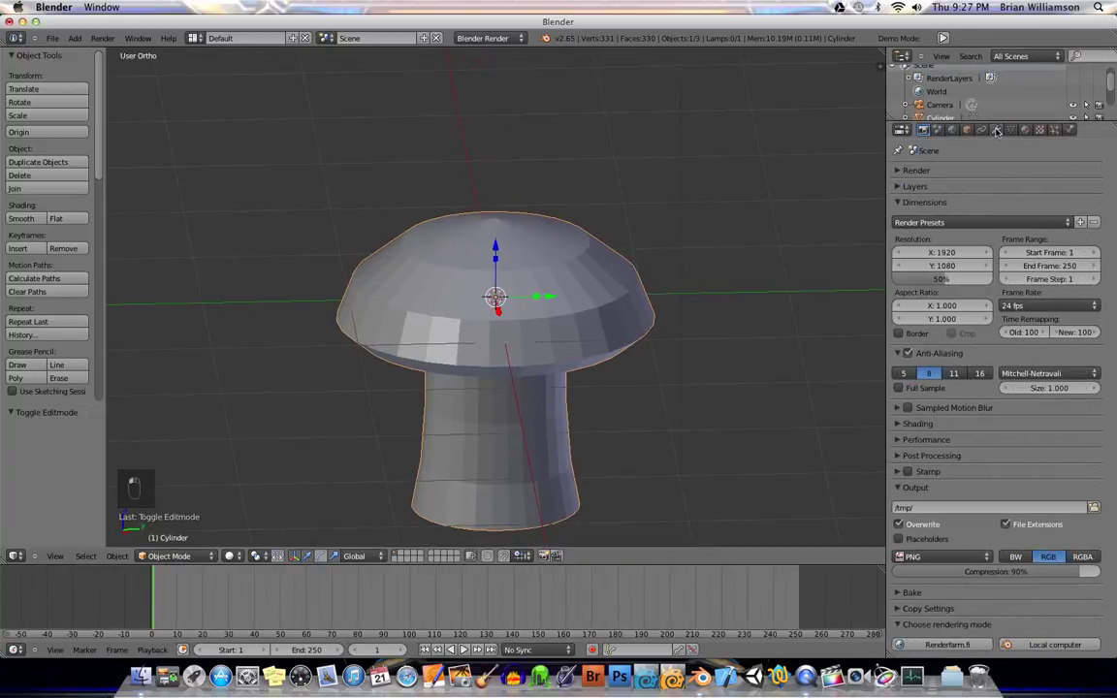
pyautogui.click(997, 130)
pyautogui.click(931, 175)
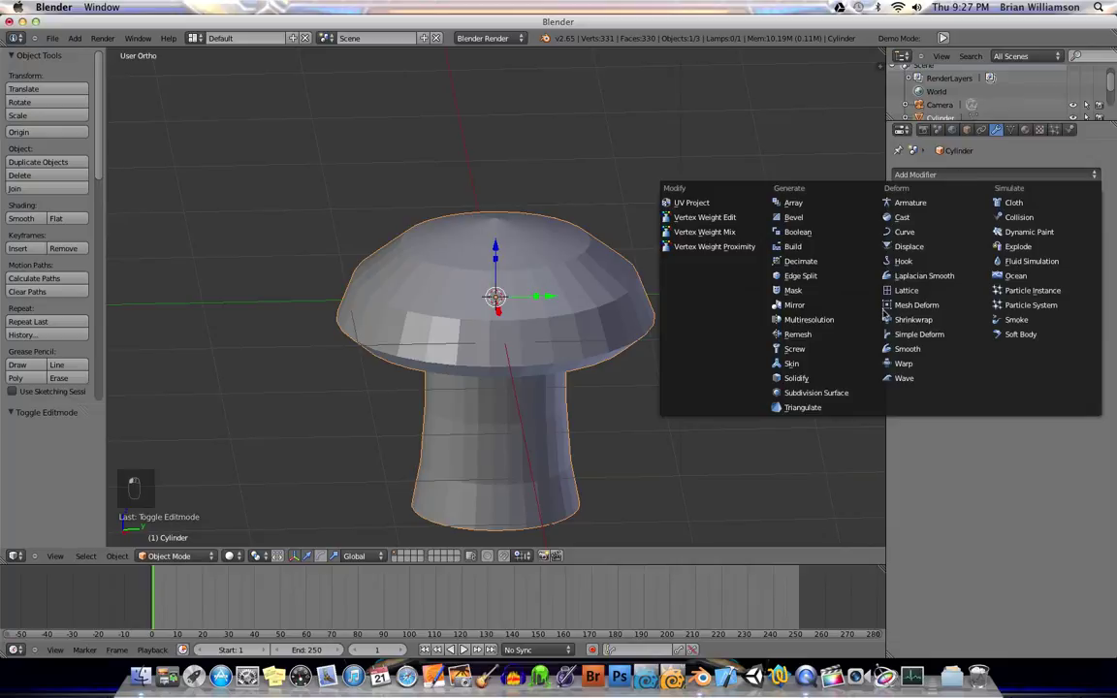
pyautogui.click(822, 393)
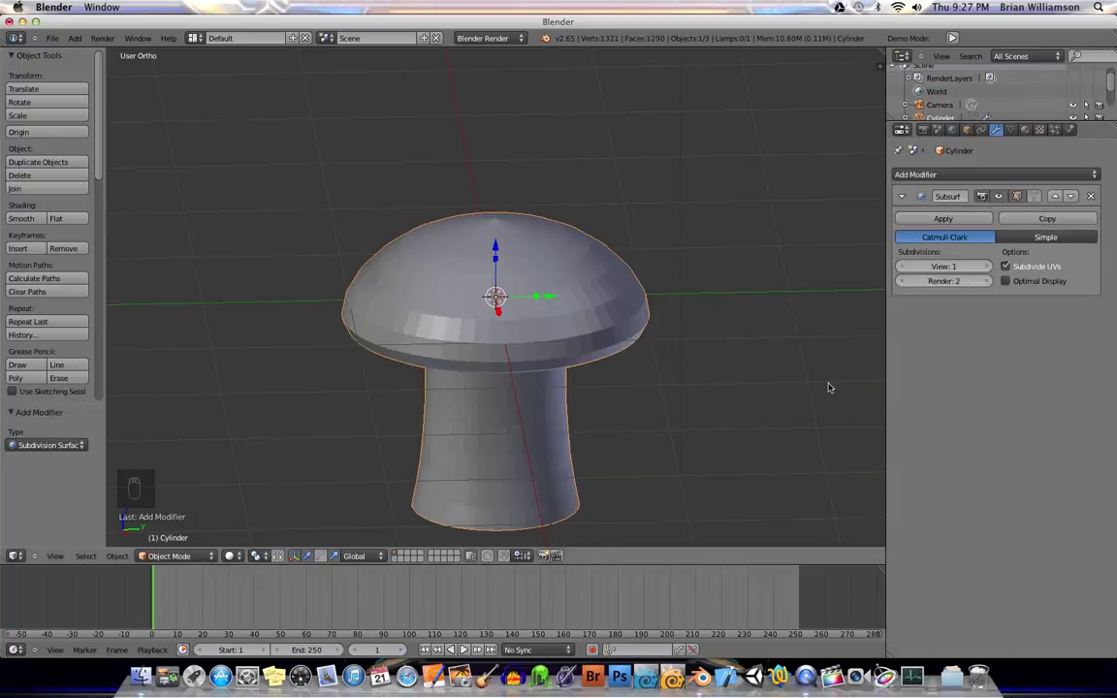
# - Apply Smooth shading to the mushroom
pyautogui.press('KP_8')
pyautogui.press('KP_8')
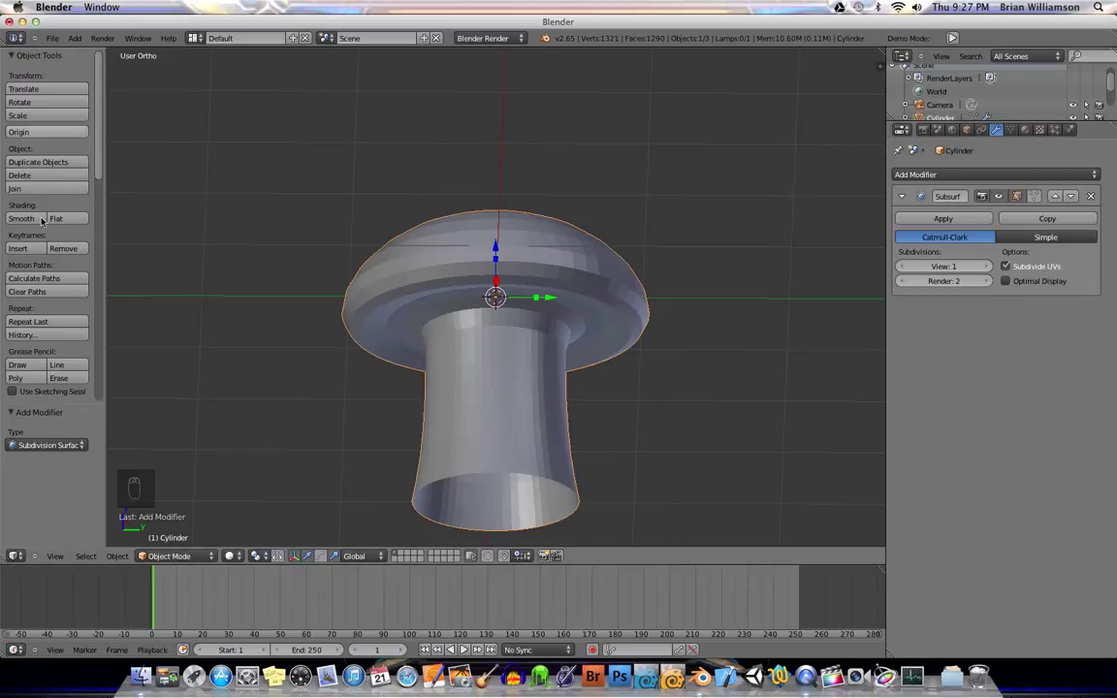
pyautogui.click(21, 218)
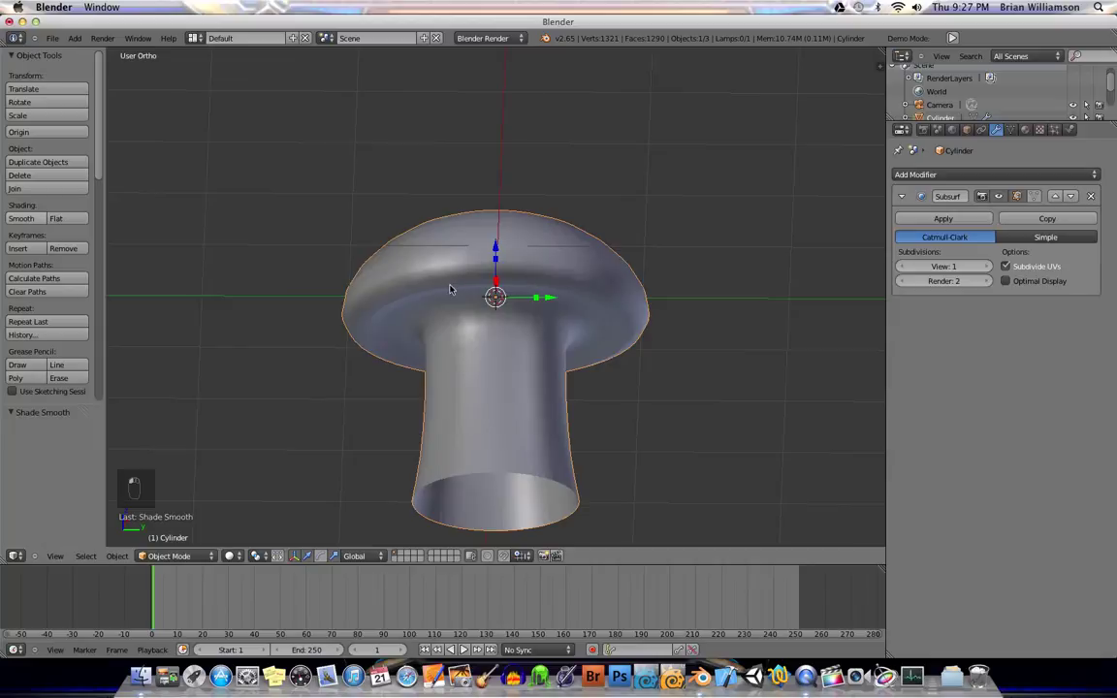
pyautogui.moveTo(509, 279); pyautogui.dragTo(544, 265, button='middle')
# - In Edit Mode, start selecting spaced-out faces on one side of the cap underside
pyautogui.press('Tab')
pyautogui.scroll(3, 528, 261)
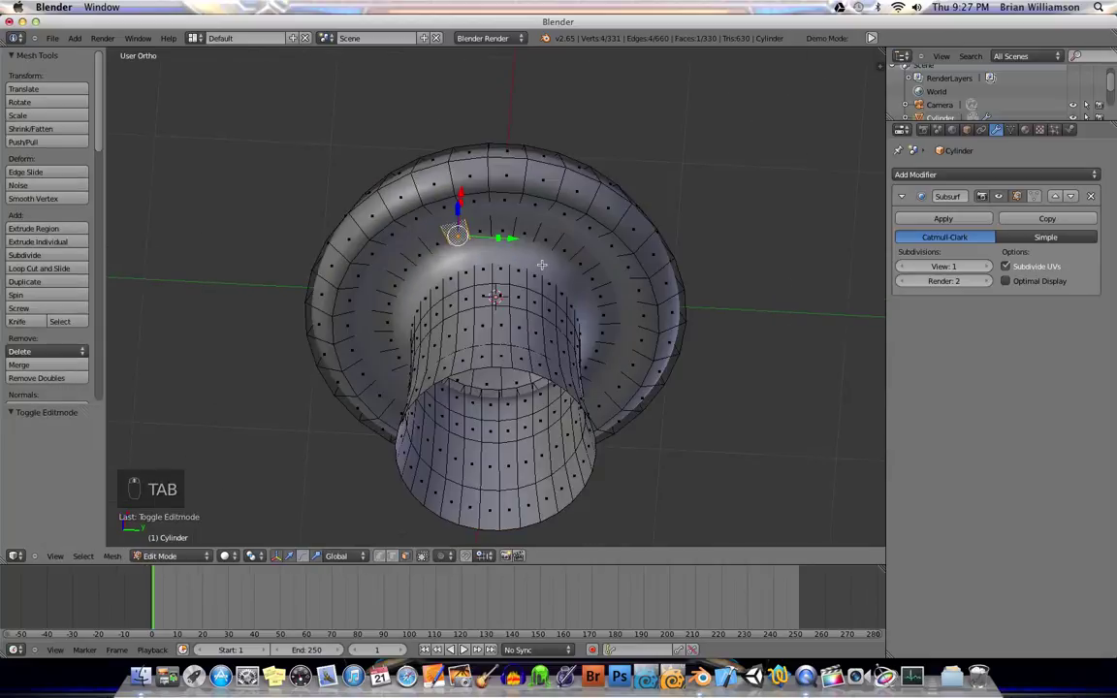
pyautogui.moveTo(531, 319); pyautogui.dragTo(543, 247, button='middle')
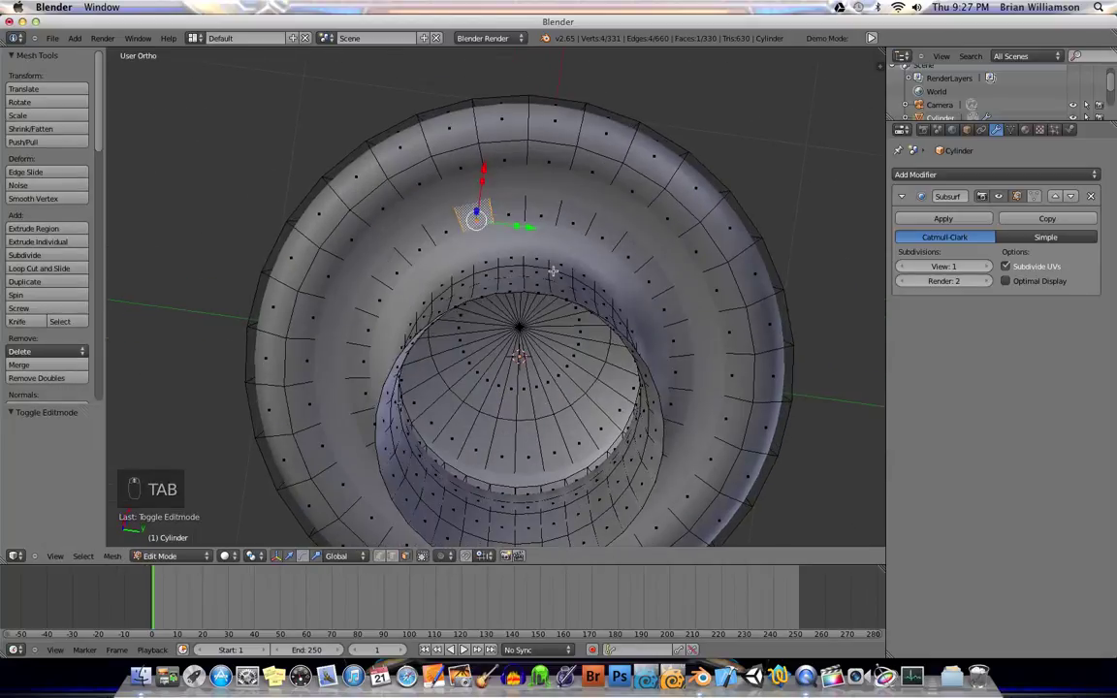
pyautogui.rightClick(459, 165)
pyautogui.keyDown('shift'); pyautogui.rightClick(476, 213); pyautogui.keyUp('shift')
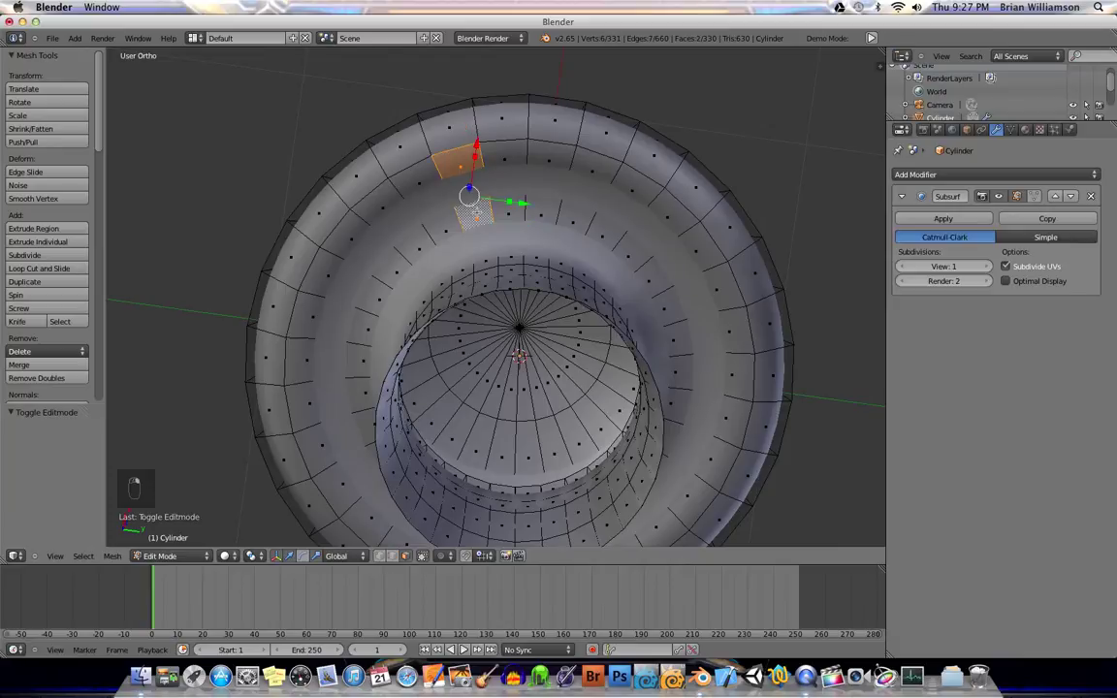
pyautogui.keyDown('shift'); pyautogui.rightClick(476, 212); pyautogui.keyUp('shift')
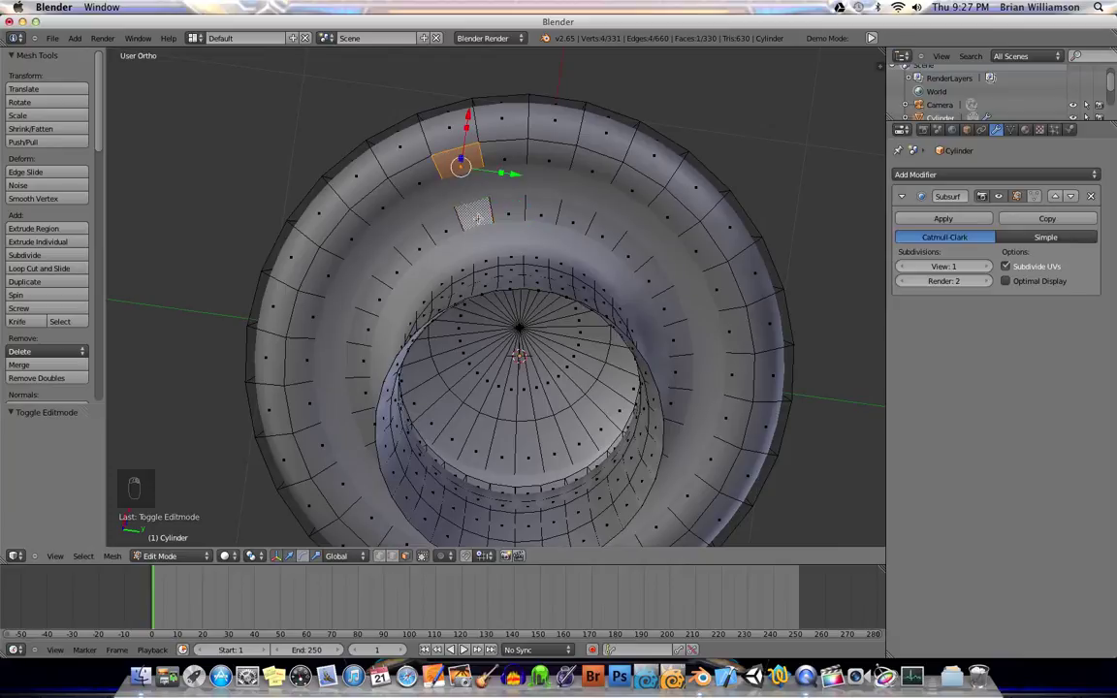
pyautogui.keyDown('shift'); pyautogui.rightClick(476, 215); pyautogui.keyUp('shift')
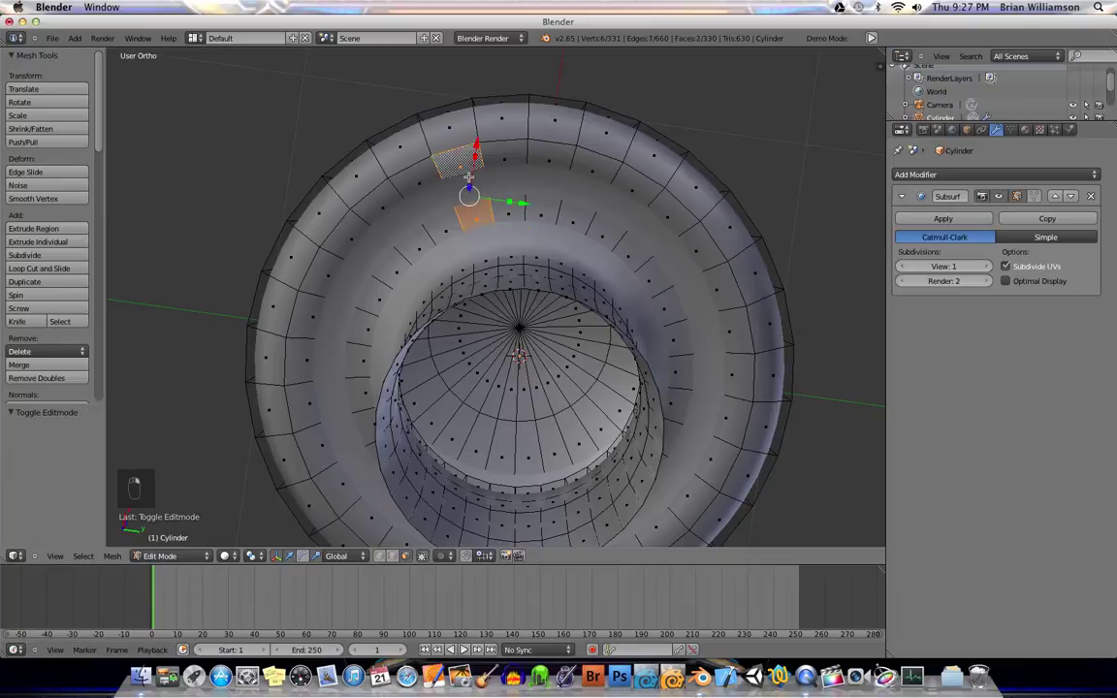
pyautogui.keyDown('shift'); pyautogui.rightClick(389, 265); pyautogui.keyUp('shift')
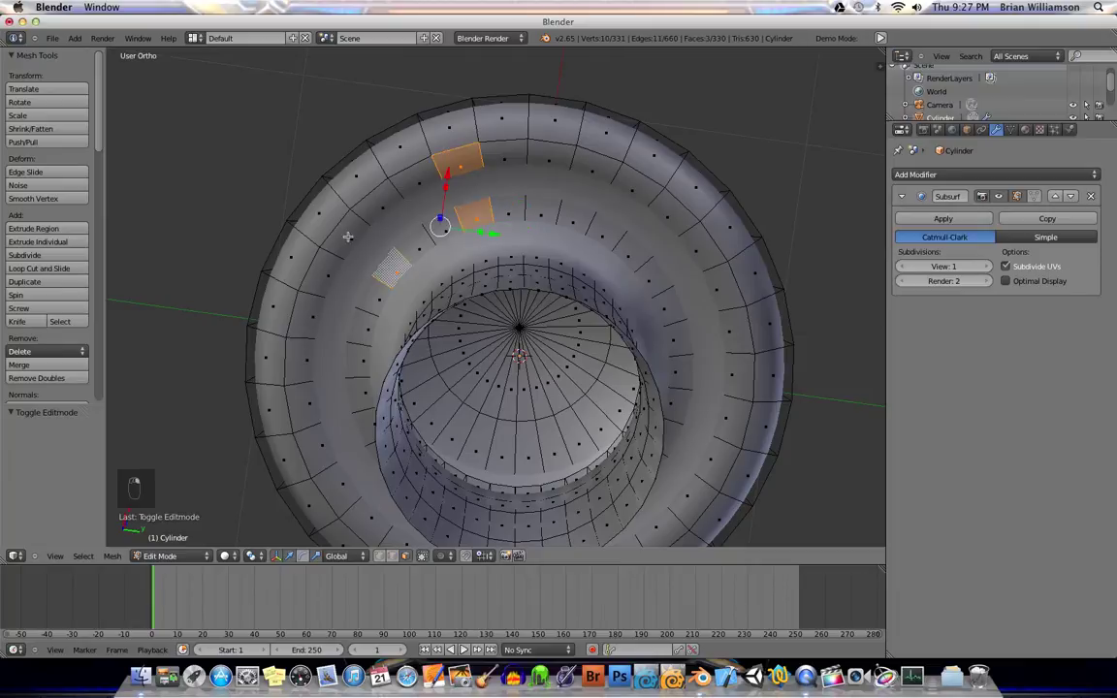
pyautogui.keyDown('shift'); pyautogui.rightClick(346, 234); pyautogui.keyUp('shift')
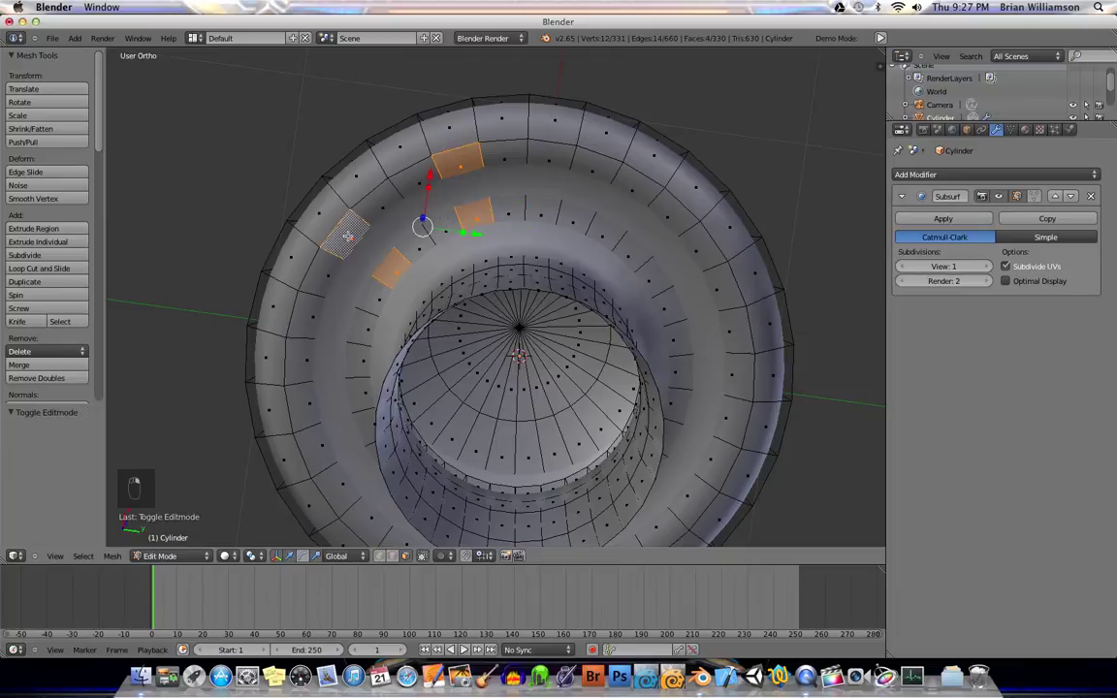
pyautogui.keyDown('shift'); pyautogui.rightClick(358, 363); pyautogui.keyUp('shift')
pyautogui.keyDown('shift'); pyautogui.rightClick(298, 361); pyautogui.keyUp('shift')
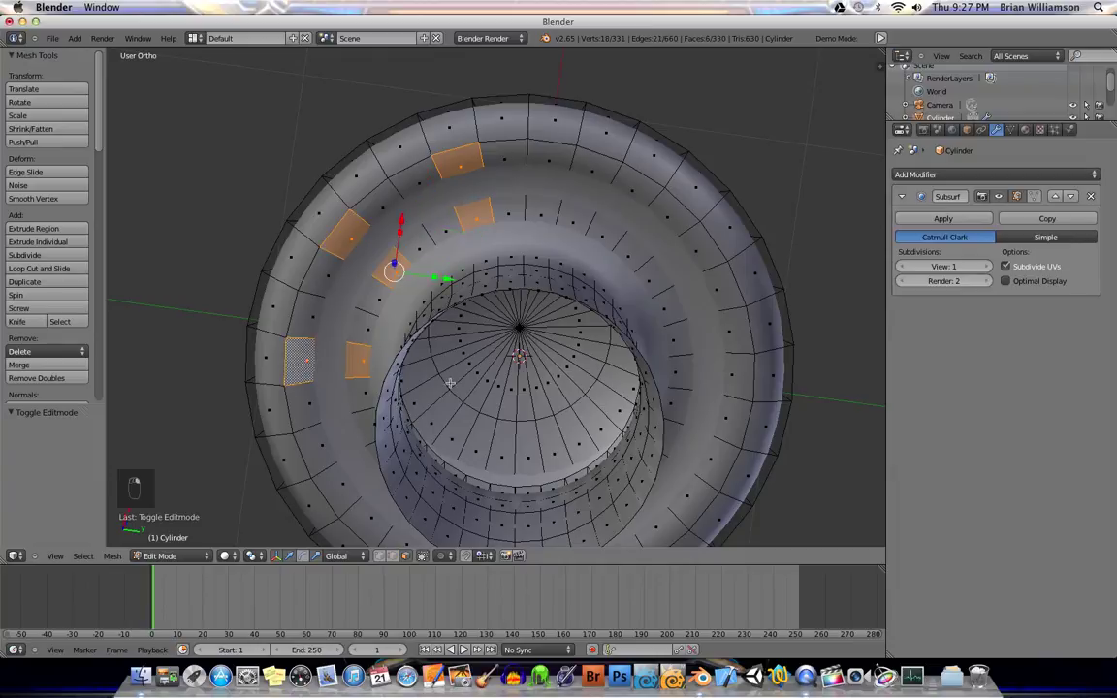
# - Add more evenly spaced faces around the rest of the cap underside to complete the ring
pyautogui.moveTo(450, 383); pyautogui.dragTo(378, 436, button='middle')
pyautogui.keyDown('shift'); pyautogui.rightClick(373, 446); pyautogui.keyUp('shift')
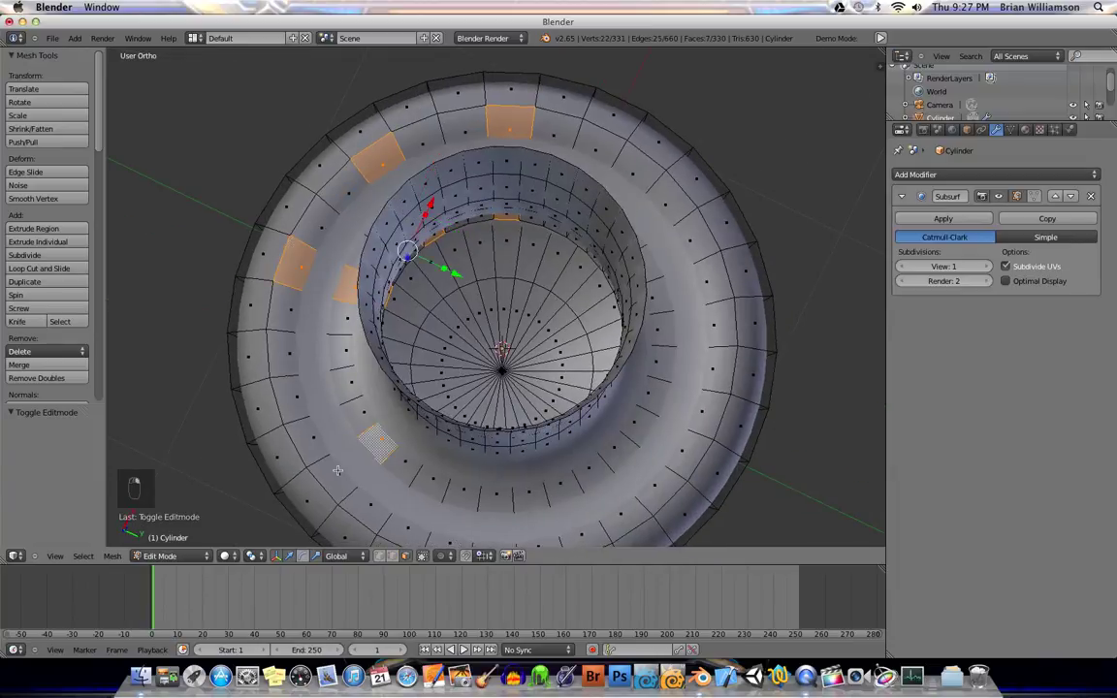
pyautogui.keyDown('shift'); pyautogui.rightClick(334, 478); pyautogui.keyUp('shift')
pyautogui.keyDown('shift'); pyautogui.rightClick(429, 482); pyautogui.keyUp('shift')
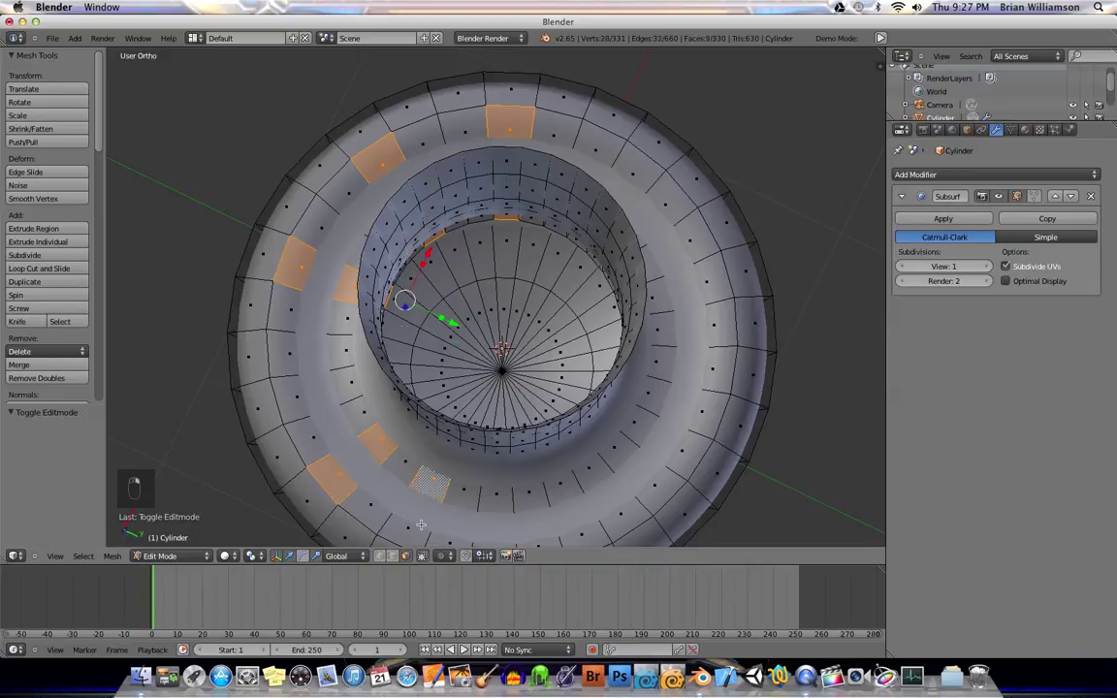
pyautogui.keyDown('shift'); pyautogui.rightClick(407, 529); pyautogui.keyUp('shift')
pyautogui.keyDown('shift'); pyautogui.scroll(-3, 475, 427); pyautogui.keyUp('shift')
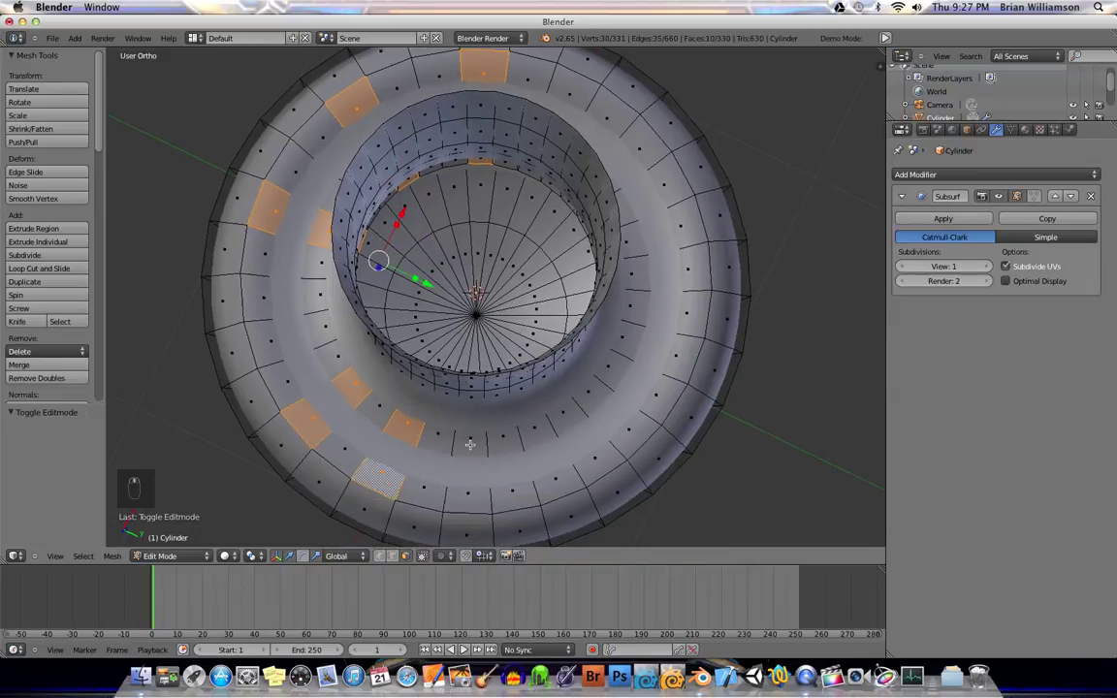
pyautogui.keyDown('shift'); pyautogui.rightClick(470, 444); pyautogui.keyUp('shift')
pyautogui.keyDown('shift'); pyautogui.rightClick(468, 500); pyautogui.keyUp('shift')
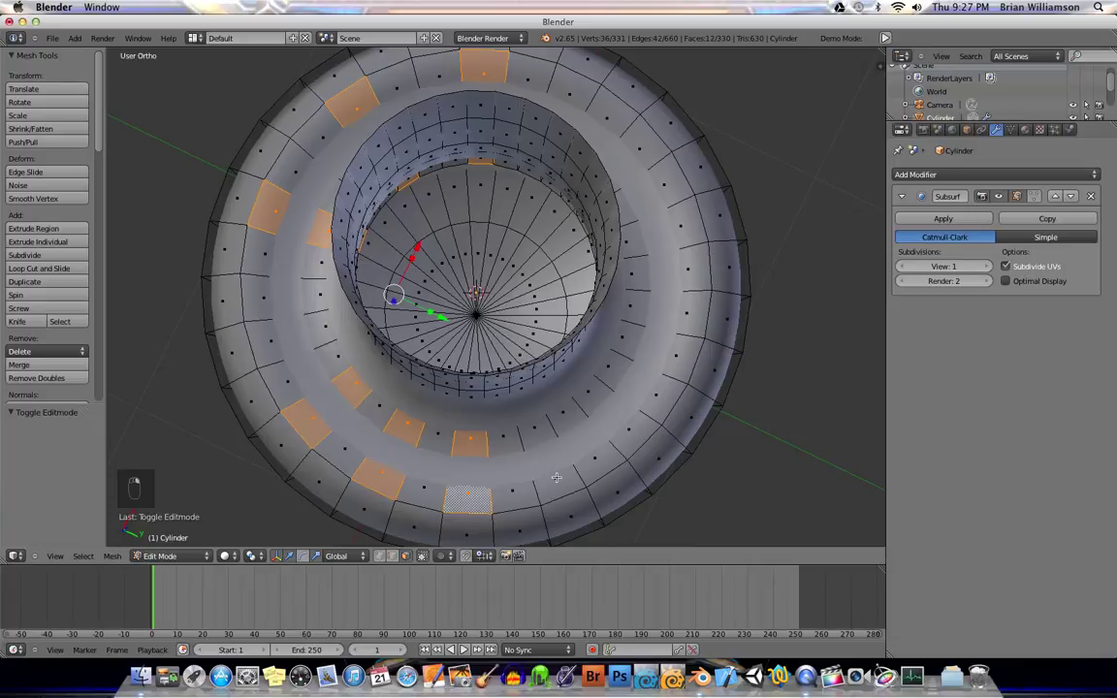
pyautogui.keyDown('shift'); pyautogui.rightClick(558, 476); pyautogui.keyUp('shift')
pyautogui.keyDown('shift'); pyautogui.rightClick(538, 432); pyautogui.keyUp('shift')
pyautogui.keyDown('shift'); pyautogui.rightClick(611, 367); pyautogui.keyUp('shift')
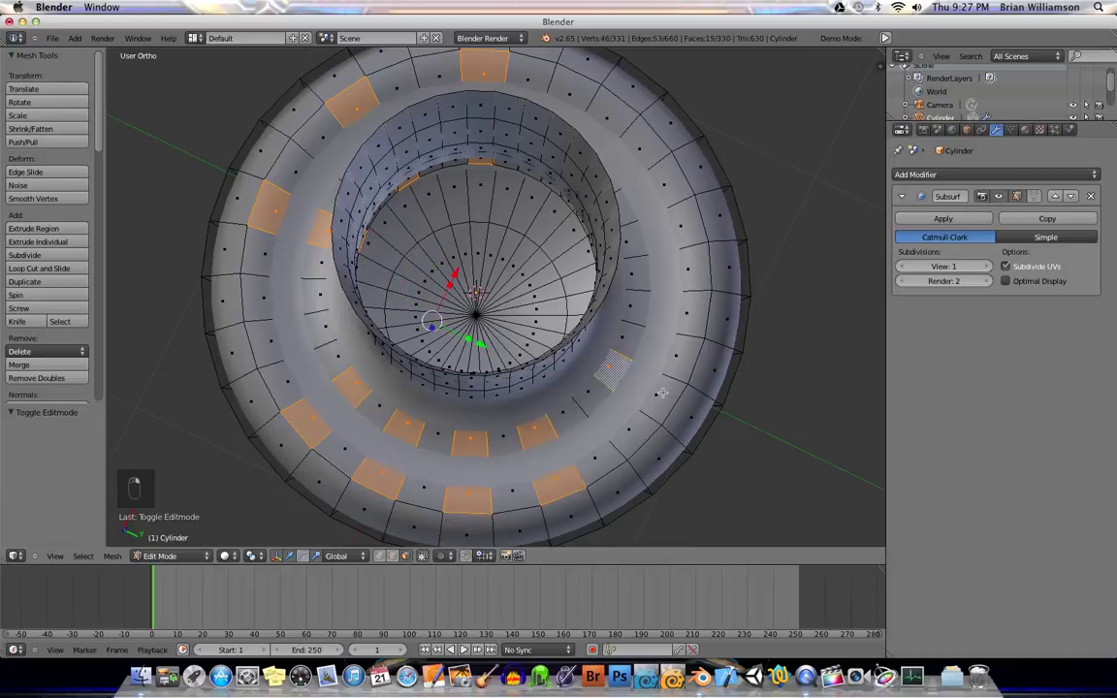
pyautogui.keyDown('shift'); pyautogui.rightClick(661, 395); pyautogui.keyUp('shift')
pyautogui.keyDown('shift'); pyautogui.rightClick(635, 308); pyautogui.keyUp('shift')
pyautogui.keyDown('shift'); pyautogui.rightClick(689, 313); pyautogui.keyUp('shift')
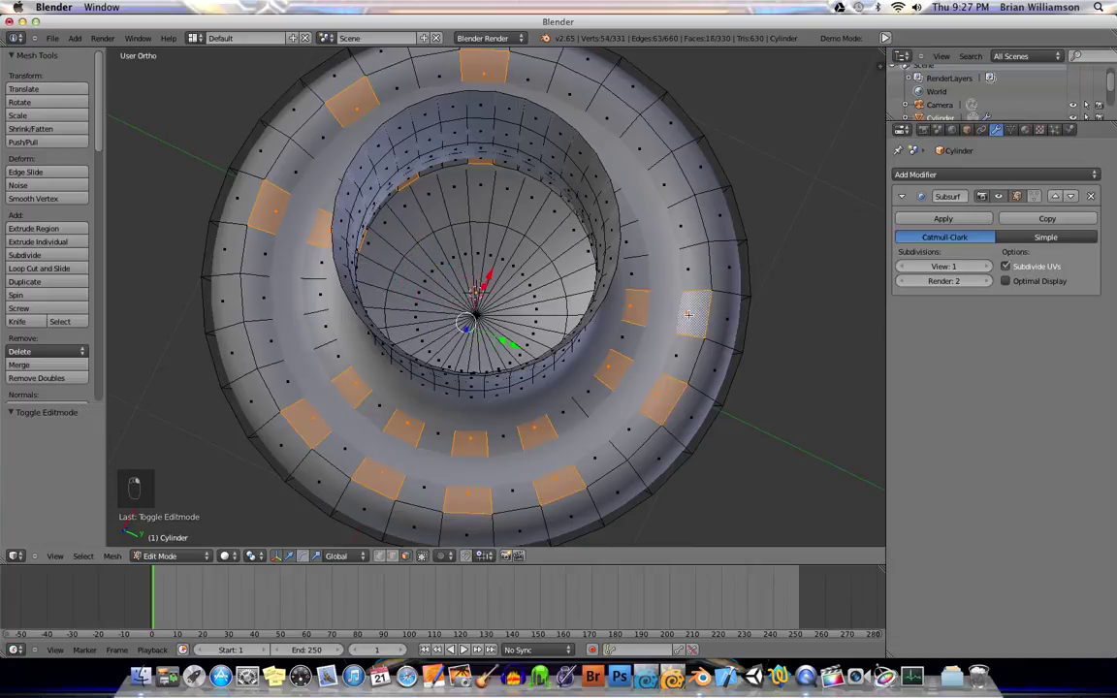
pyautogui.keyDown('shift'); pyautogui.rightClick(635, 241); pyautogui.keyUp('shift')
pyautogui.keyDown('shift'); pyautogui.rightClick(683, 219); pyautogui.keyUp('shift')
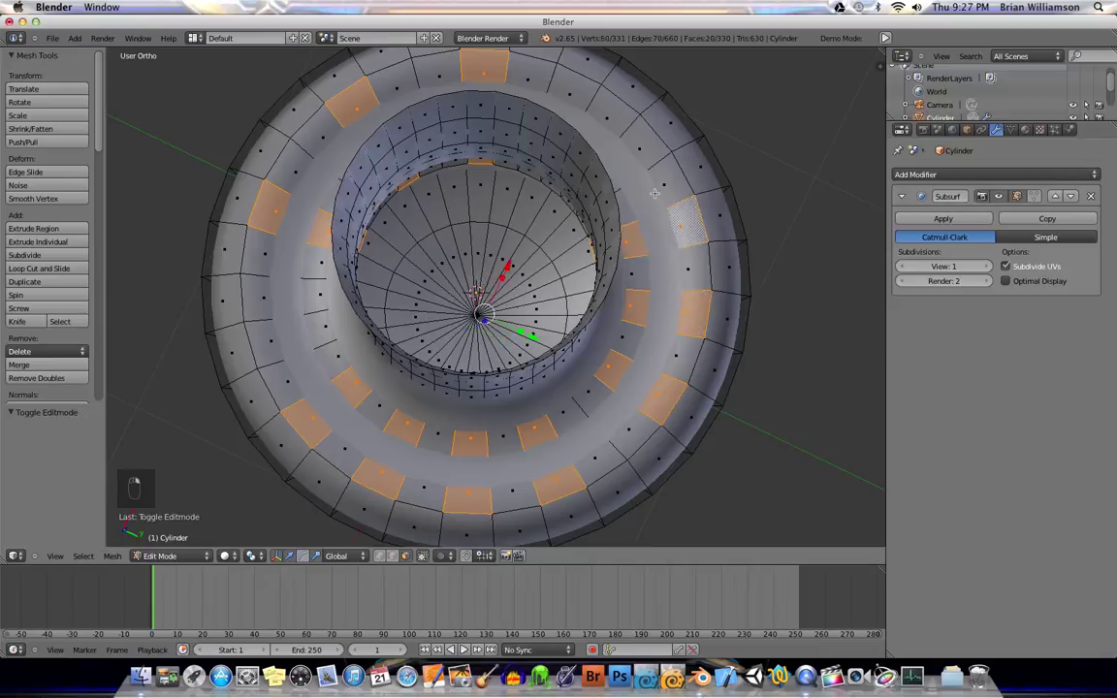
pyautogui.keyDown('shift'); pyautogui.rightClick(619, 199); pyautogui.keyUp('shift')
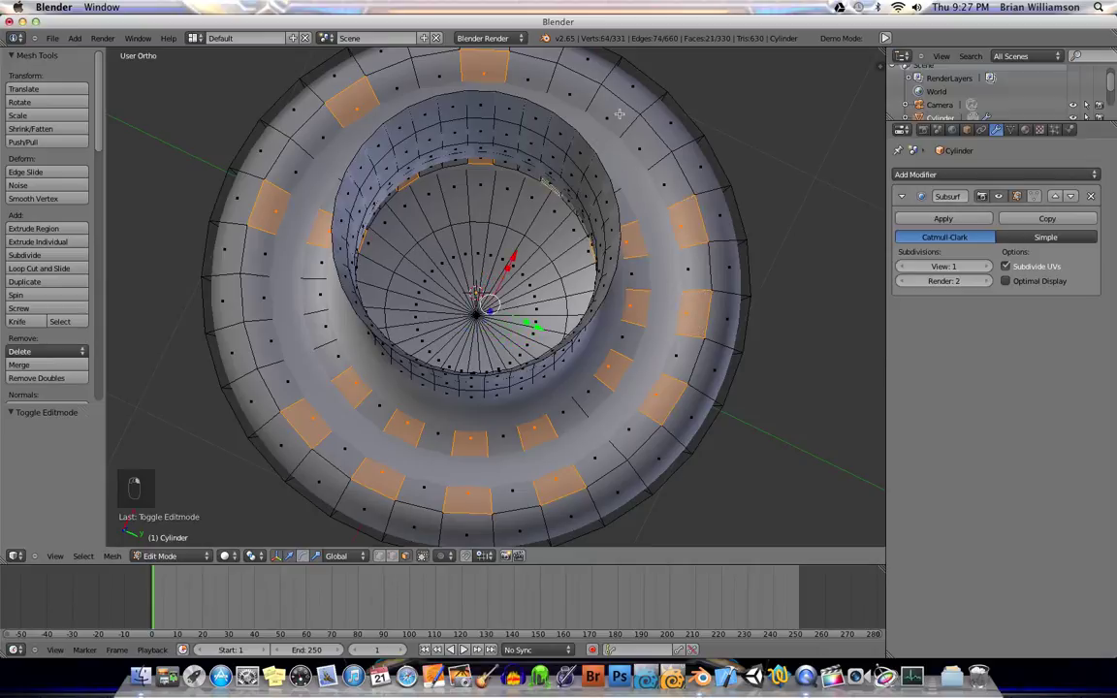
pyautogui.keyDown('shift'); pyautogui.rightClick(552, 98); pyautogui.keyUp('shift')
pyautogui.moveTo(502, 113); pyautogui.dragTo(479, 104, button='middle')
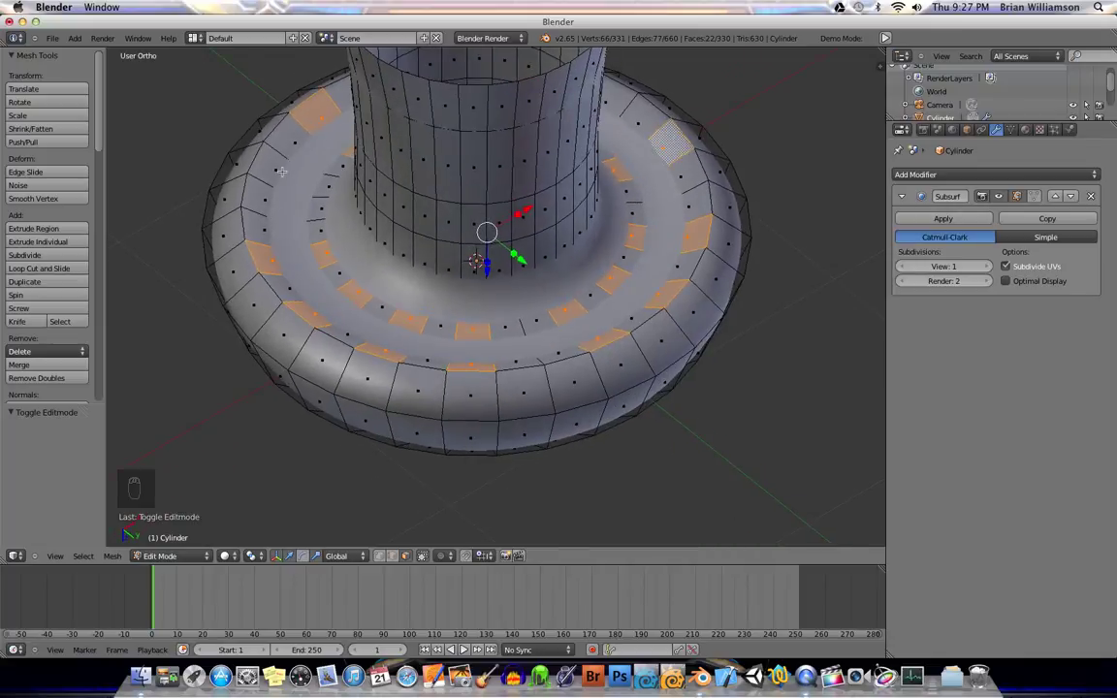
# - Extrude the selected underside faces into veins, then extrude two more adjacent faces
pyautogui.press('e')
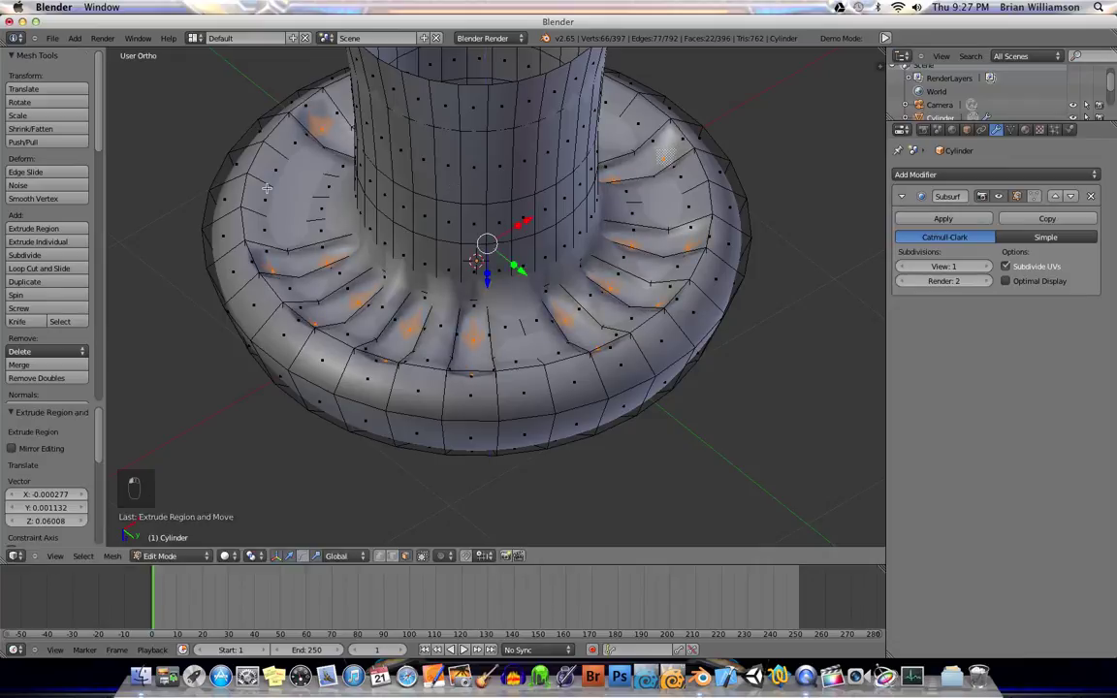
pyautogui.rightClick(310, 201)
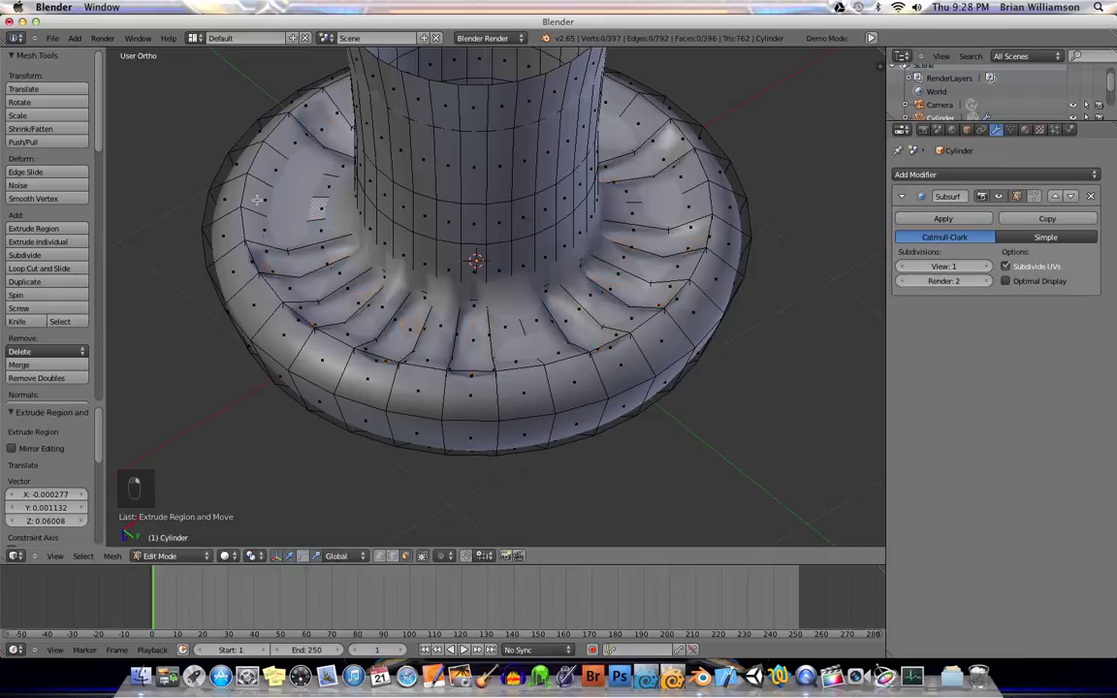
pyautogui.rightClick(288, 203)
pyautogui.keyDown('shift'); pyautogui.rightClick(317, 205); pyautogui.keyUp('shift')
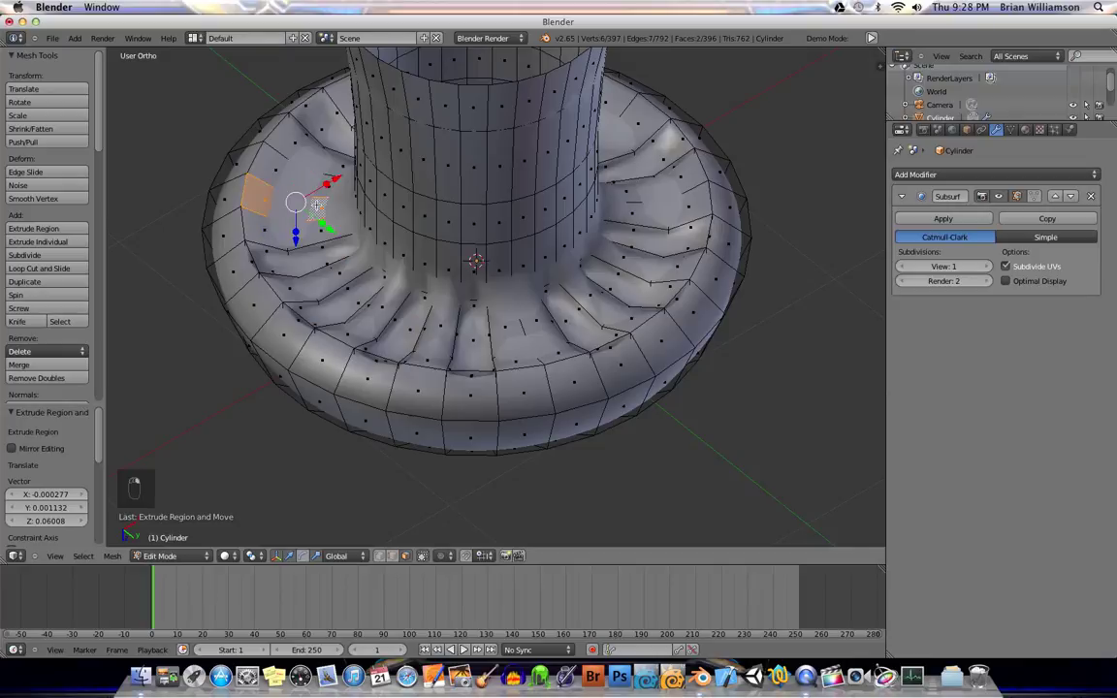
pyautogui.press('e')
pyautogui.click(317, 206)
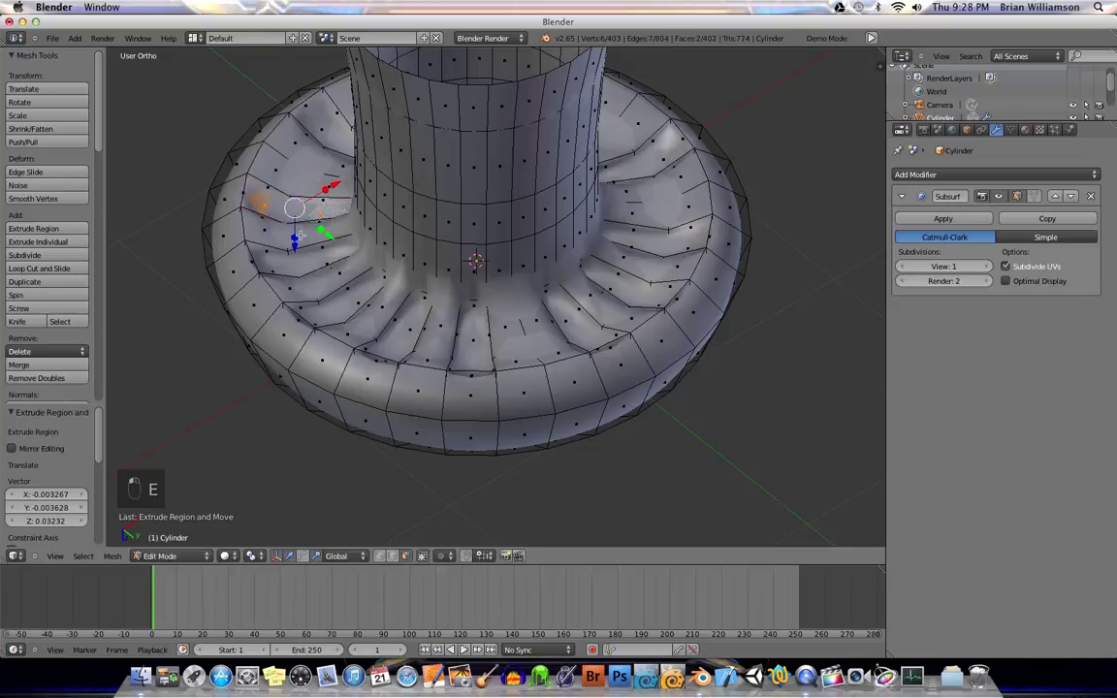
# - Return to Object Mode to view the smoothed, veined mushroom at 1609 vertices
pyautogui.moveTo(301, 234); pyautogui.dragTo(444, 332, button='middle')
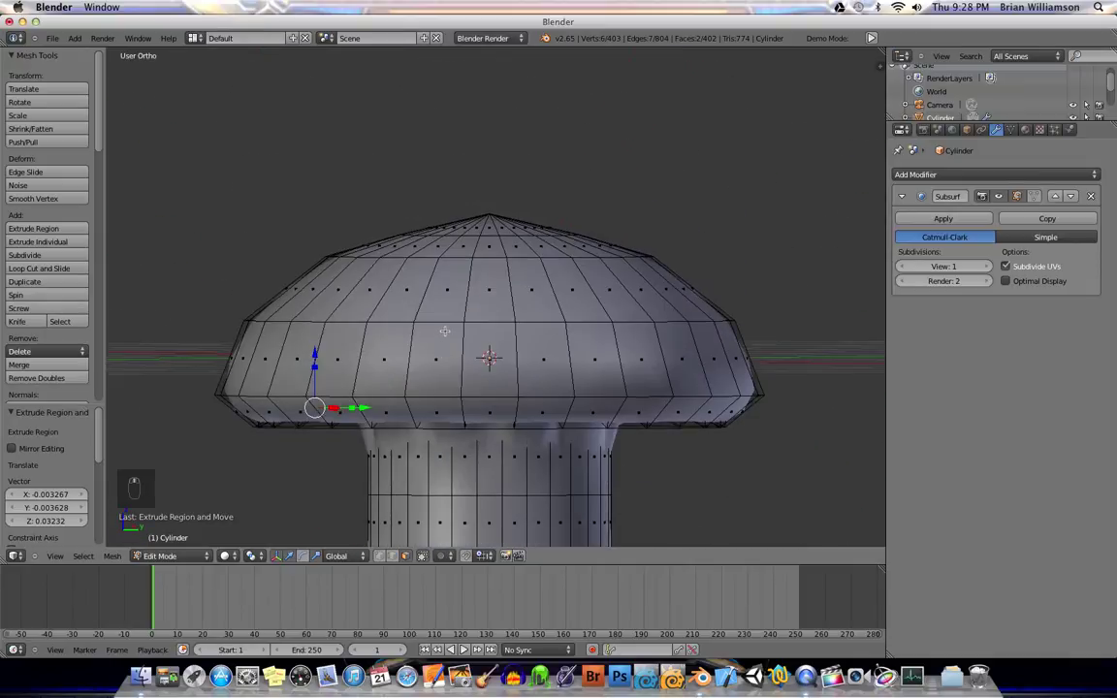
pyautogui.press('Tab')
pyautogui.keyDown('shift'); pyautogui.moveTo(426, 285); pyautogui.dragTo(489, 318, button='middle'); pyautogui.keyUp('shift')
# - Save As Mushroom.blend in SculptTests, replacing the untitled.blend name
pyautogui.click(56, 40)
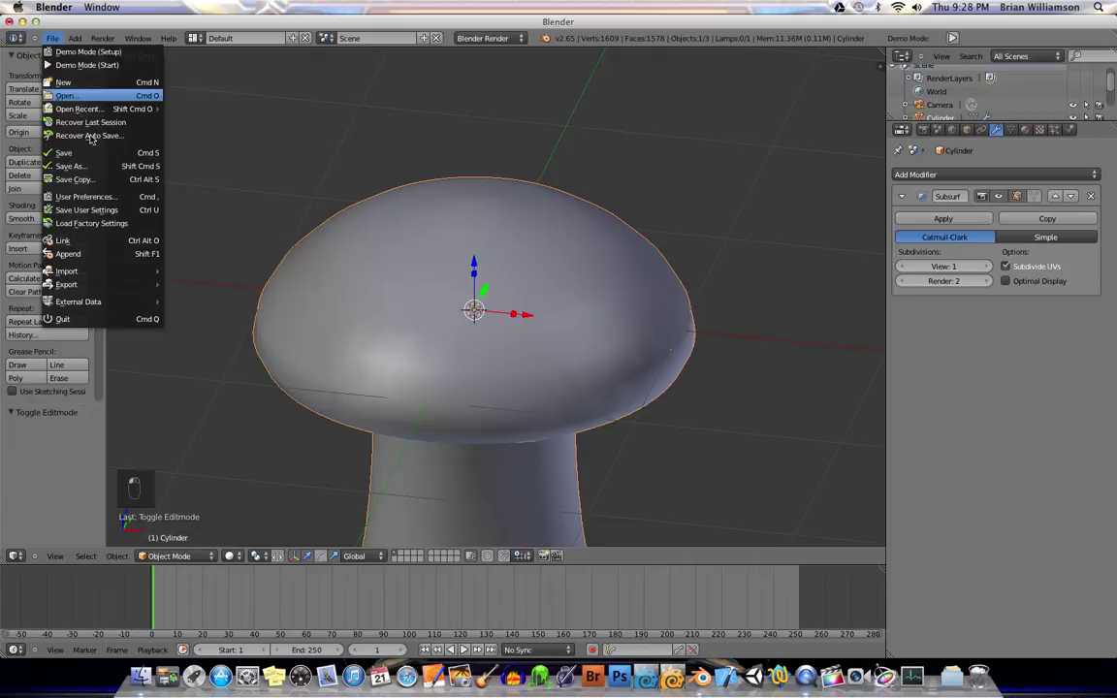
pyautogui.click(81, 167)
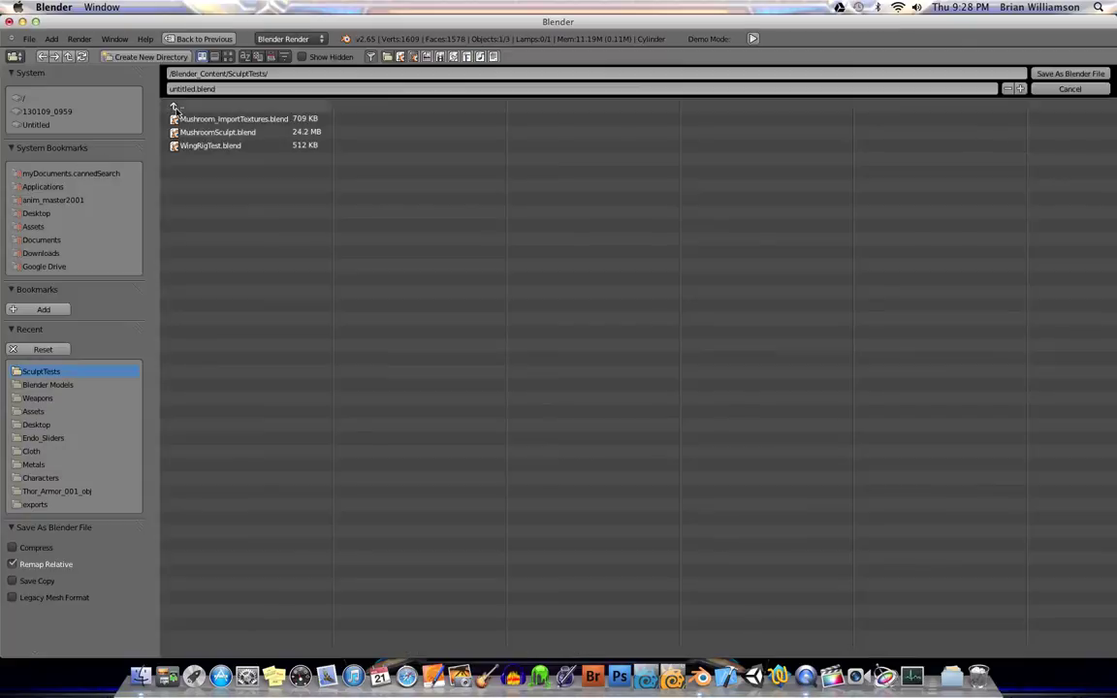
pyautogui.click(222, 88)
pyautogui.write('Mushroom')
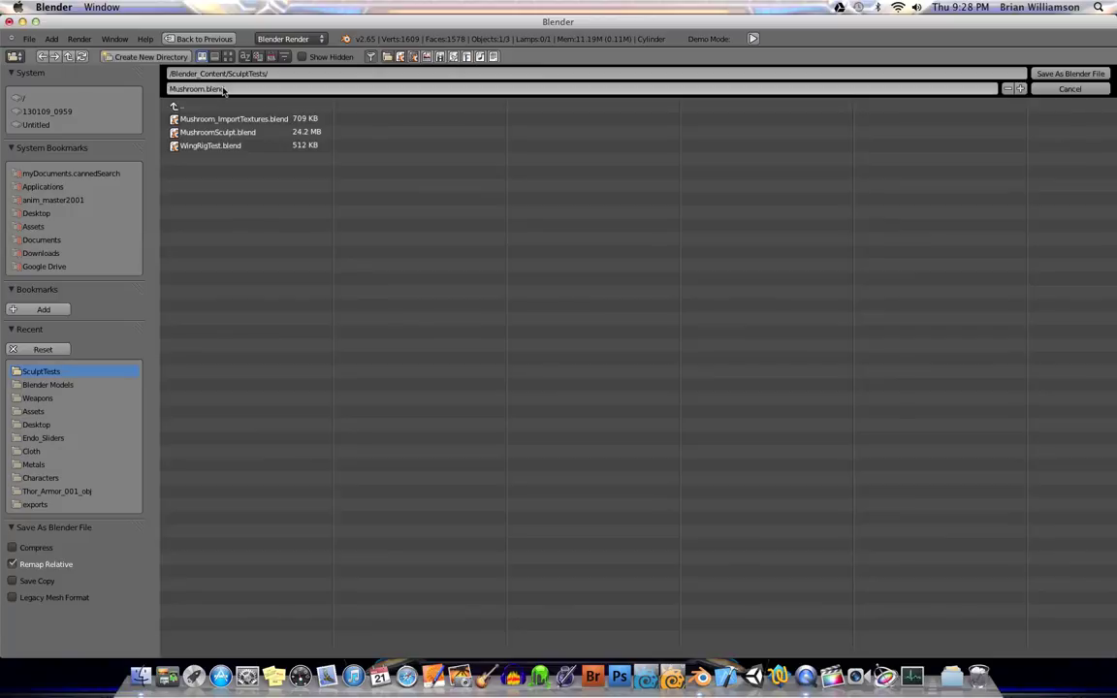
pyautogui.press('Return')
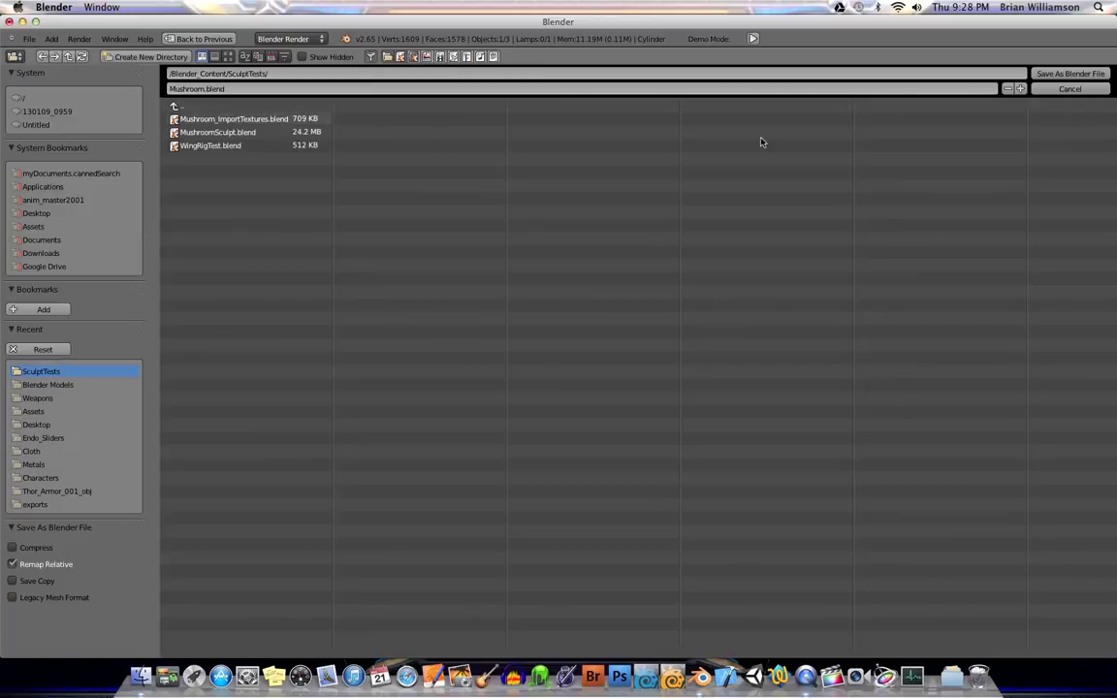
pyautogui.press('Return')
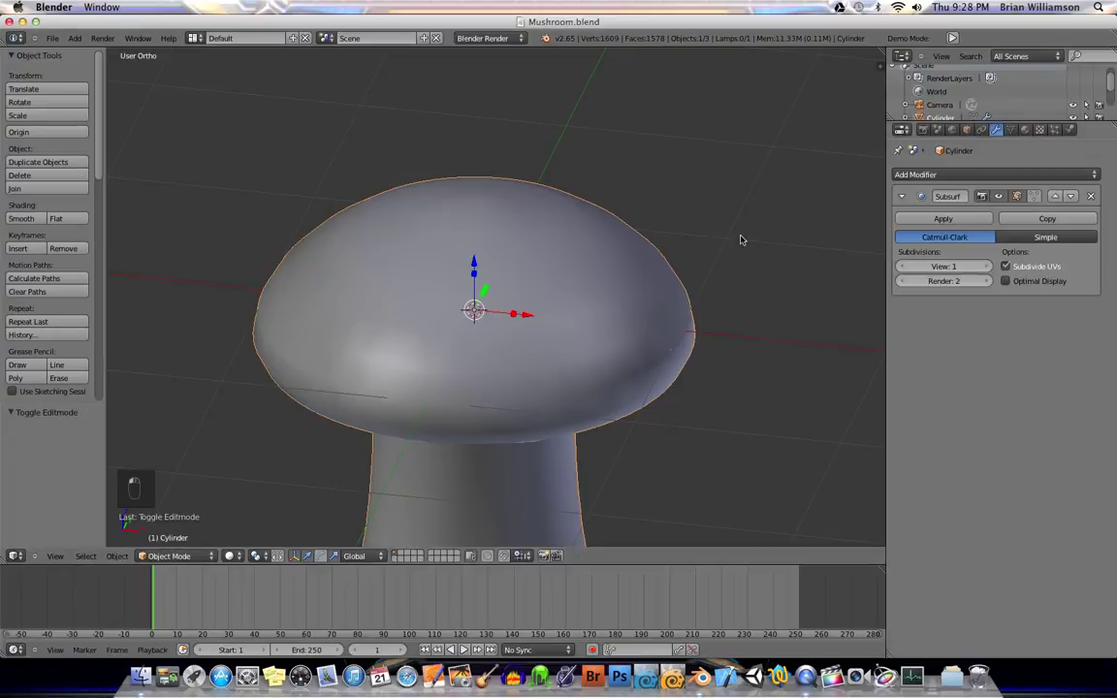
pyautogui.moveTo(560, 310); pyautogui.dragTo(466, 308, button='middle')
pyautogui.scroll(-2, 586, 264)
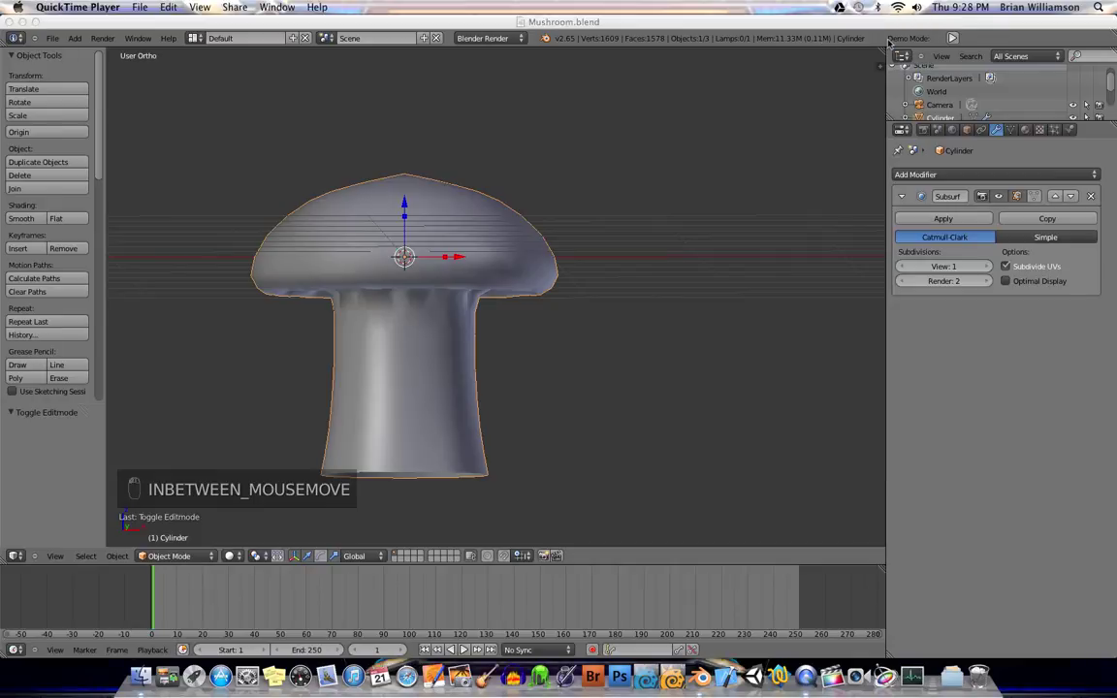
# - Split the 3D view and turn the right half into a UV/Image Editor
pyautogui.moveTo(880, 46); pyautogui.dragTo(621, 97)
pyautogui.press('t')
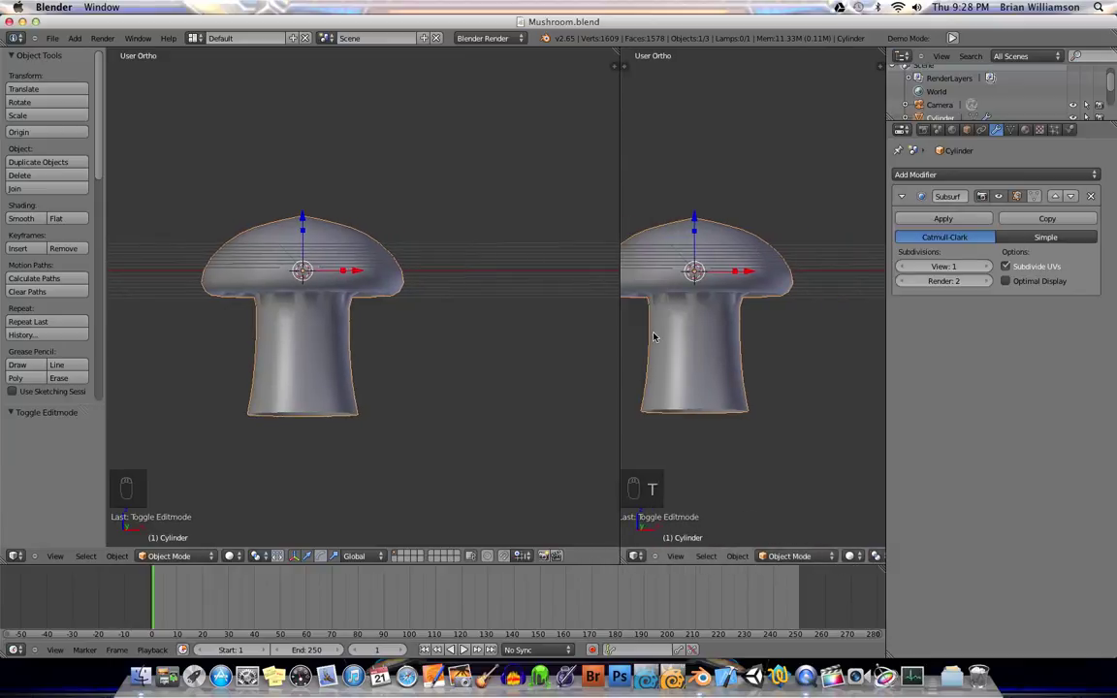
pyautogui.click(635, 556)
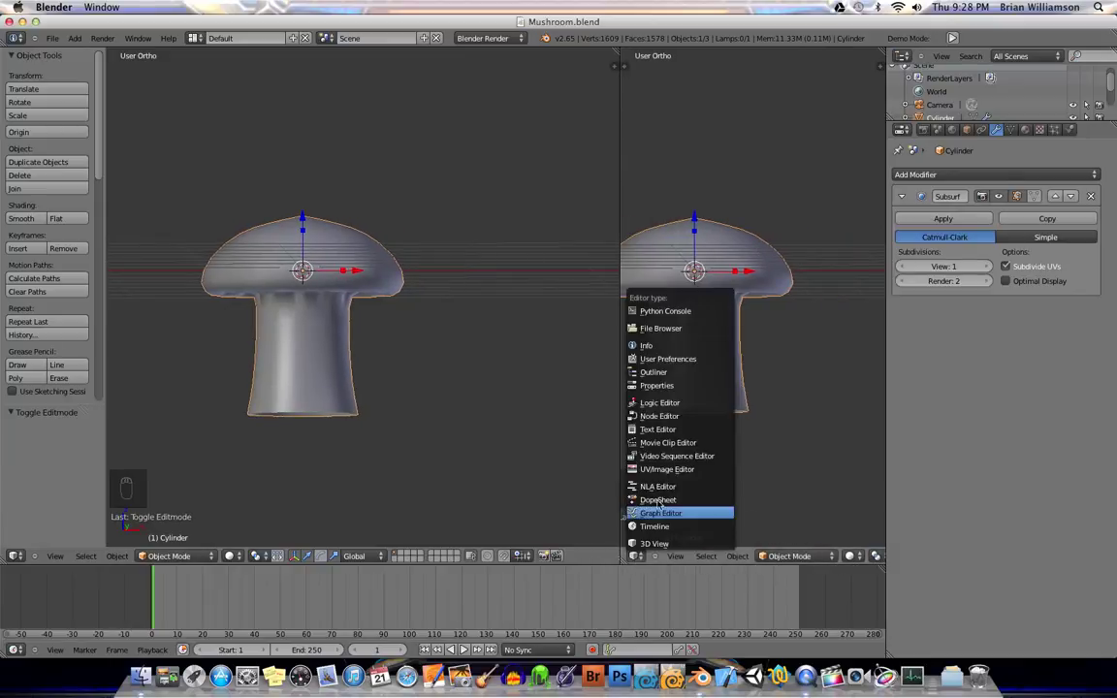
pyautogui.click(664, 470)
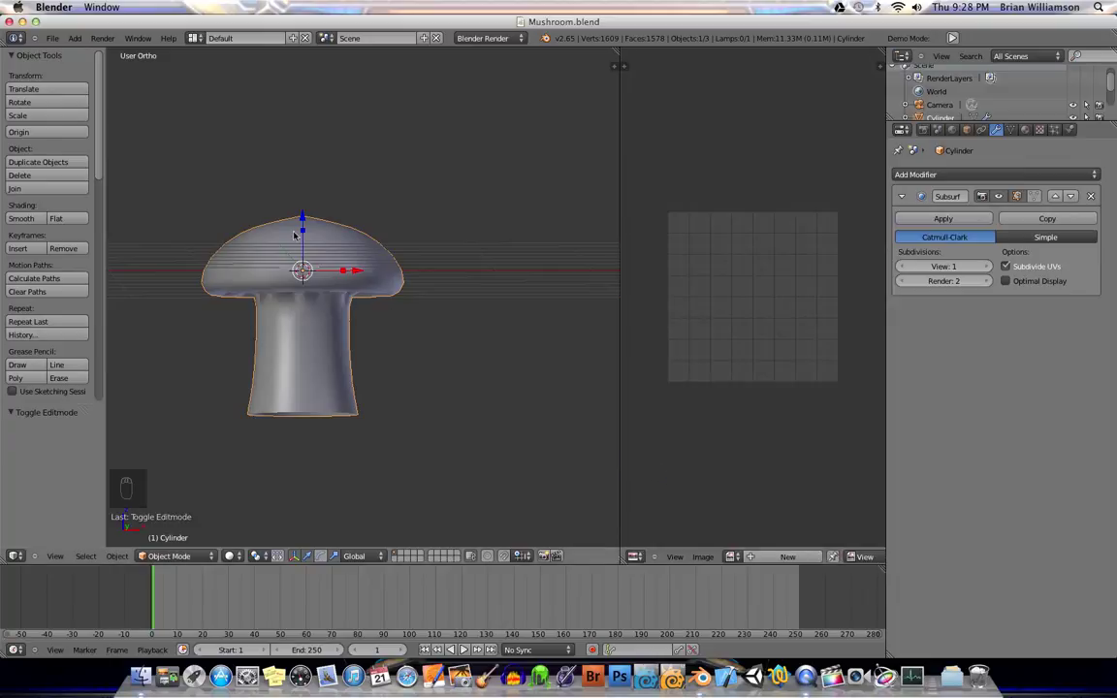
# - Select the whole mesh in Edit Mode and Smart UV Project it with Angle Limit 66
pyautogui.press('Tab')
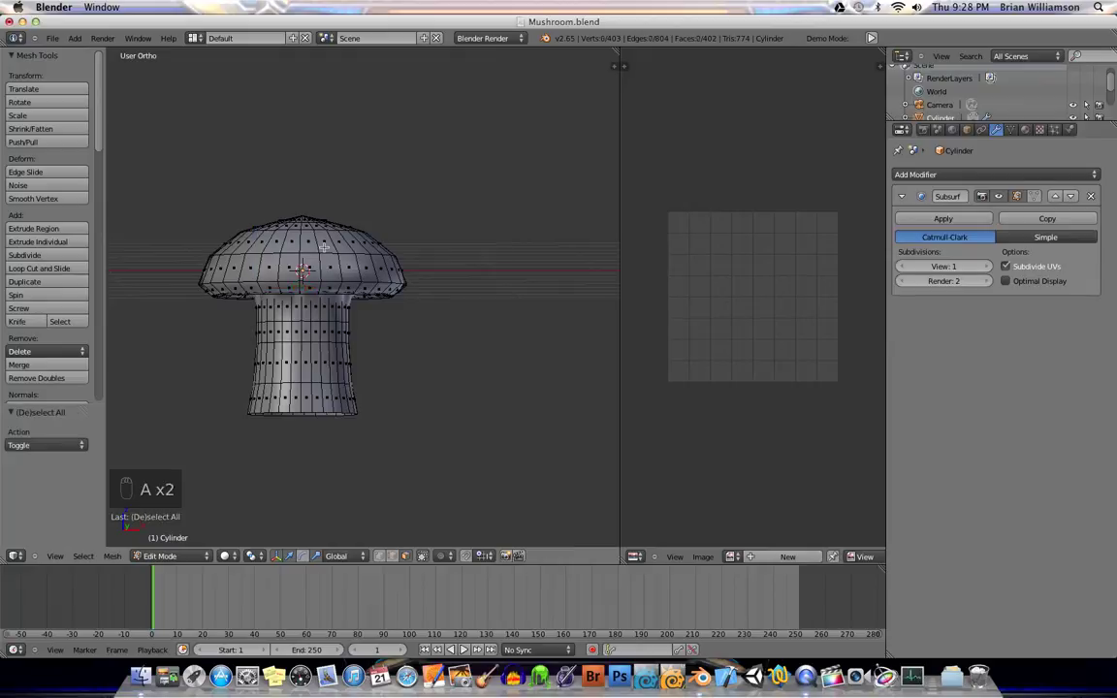
pyautogui.press('a')
pyautogui.press('a')
pyautogui.press('a')
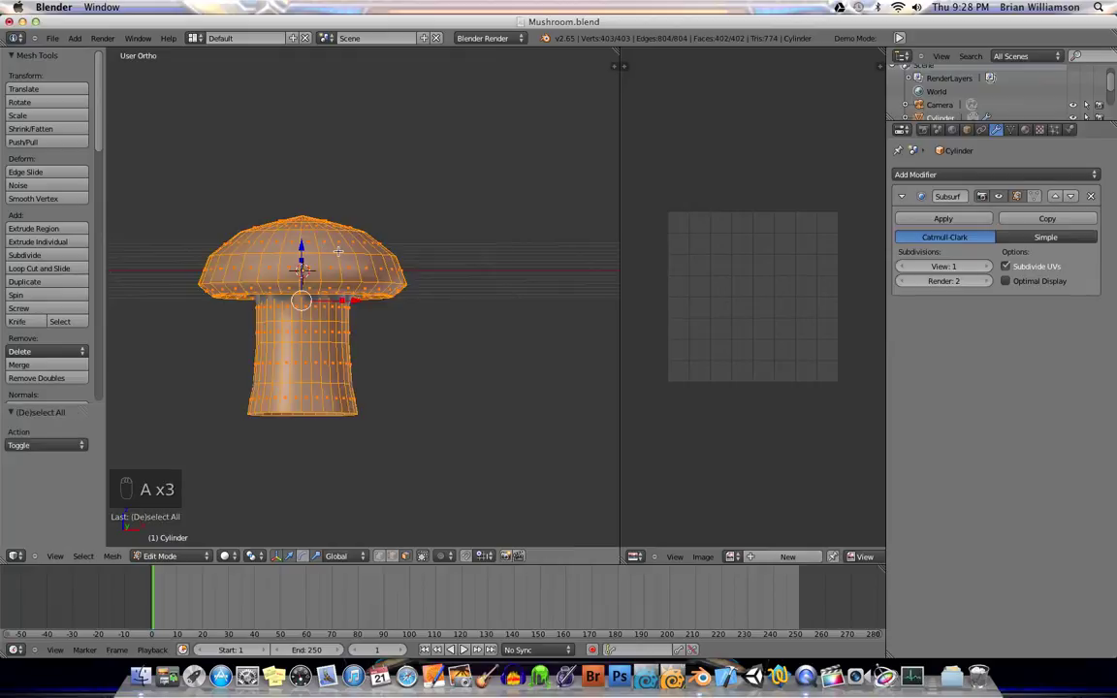
pyautogui.press('u')
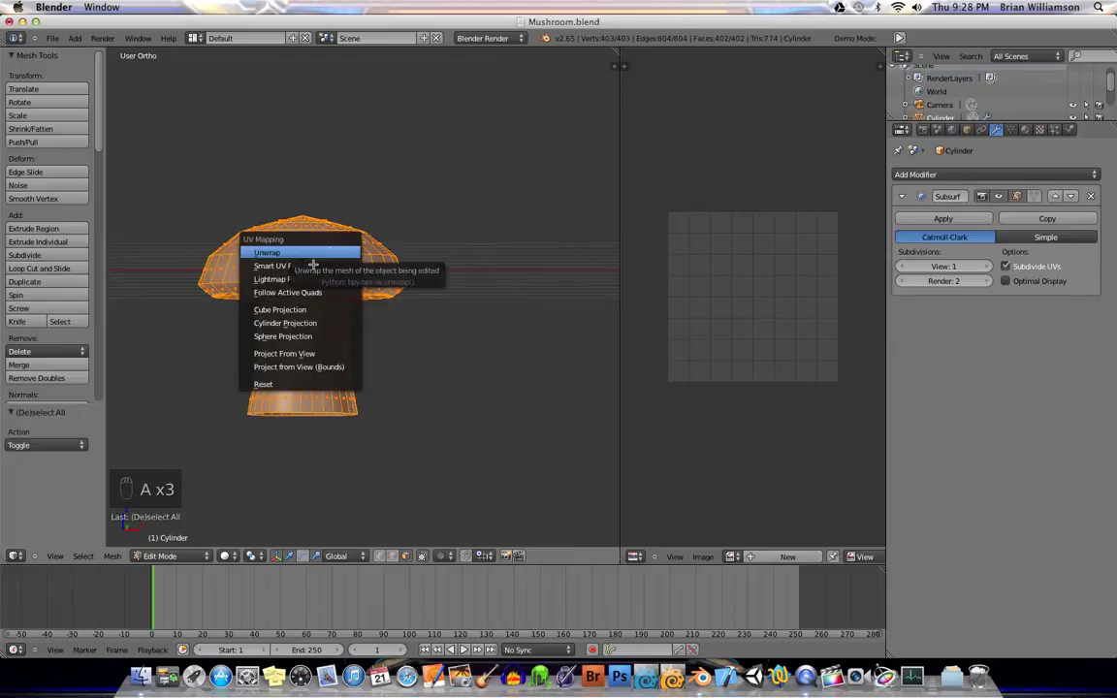
pyautogui.click(310, 266)
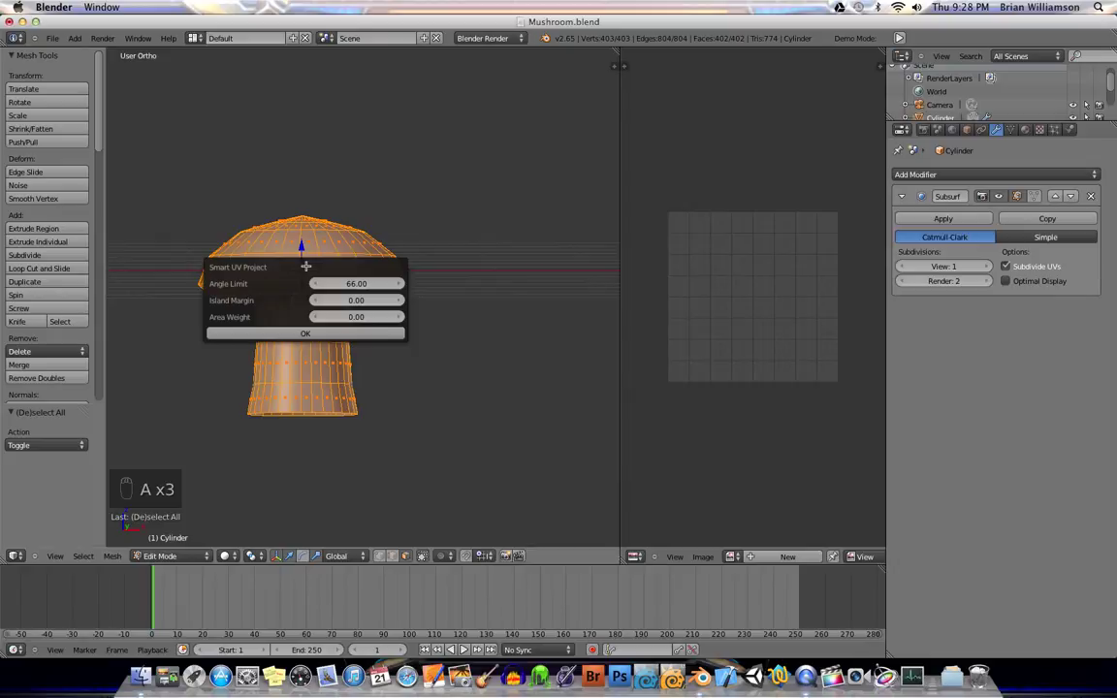
pyautogui.click(305, 334)
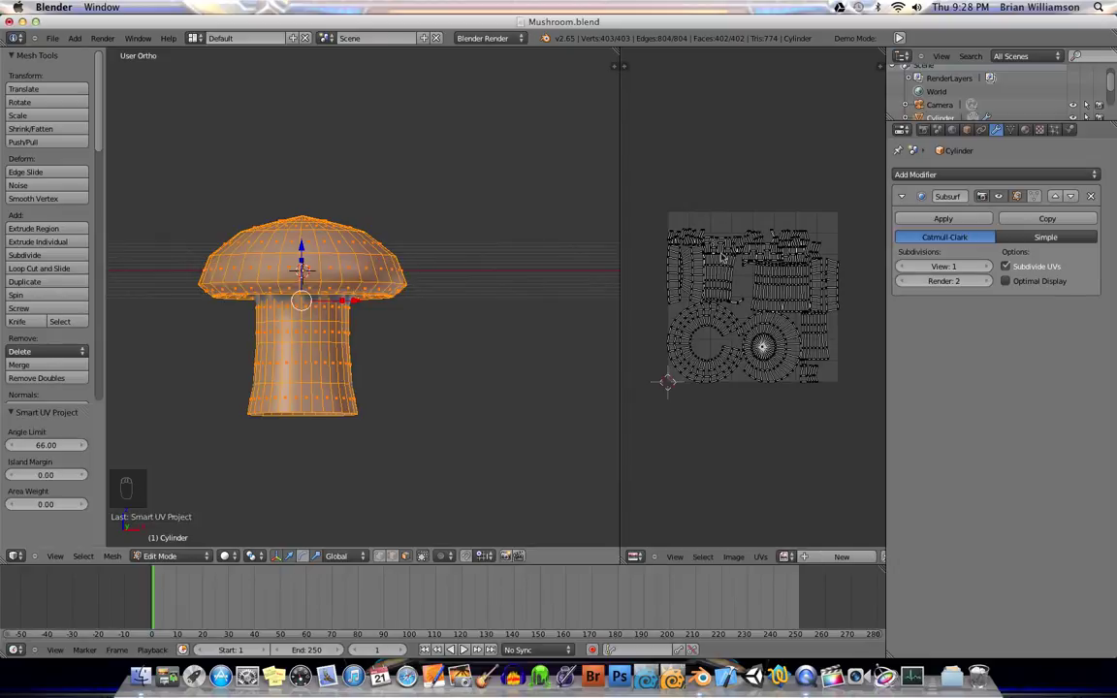
pyautogui.scroll(2, 775, 256)
# - In the maximized UV editor, Pack Islands and then Average Islands Scale for all UVs
pyautogui.press('a')
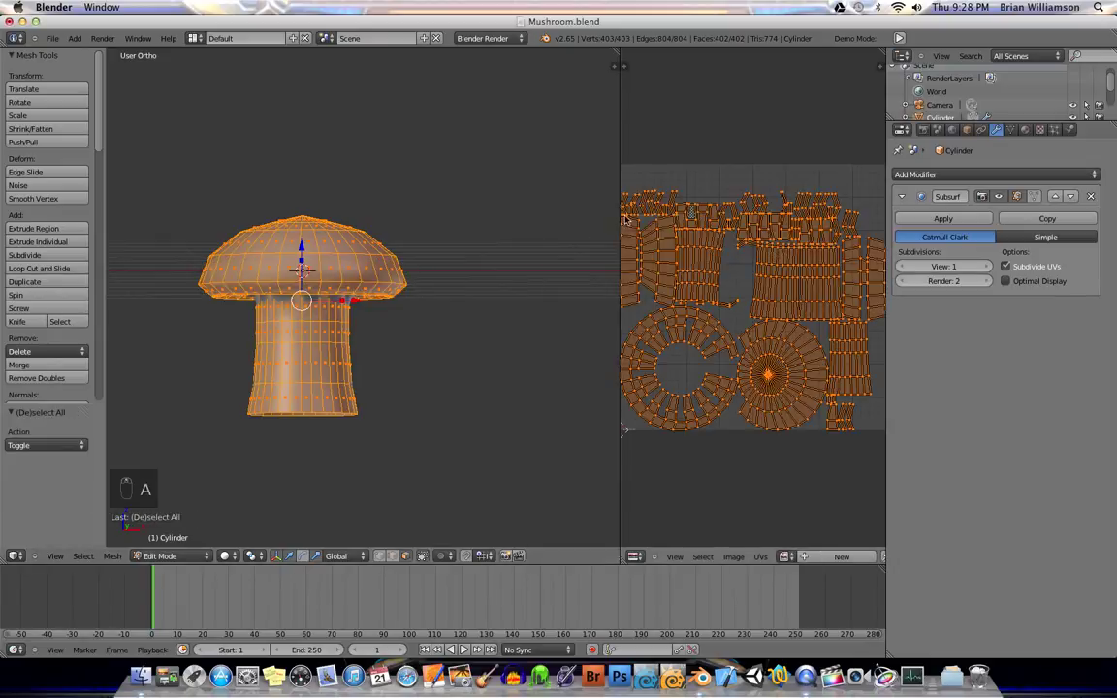
pyautogui.hotkey('shift', 'space')
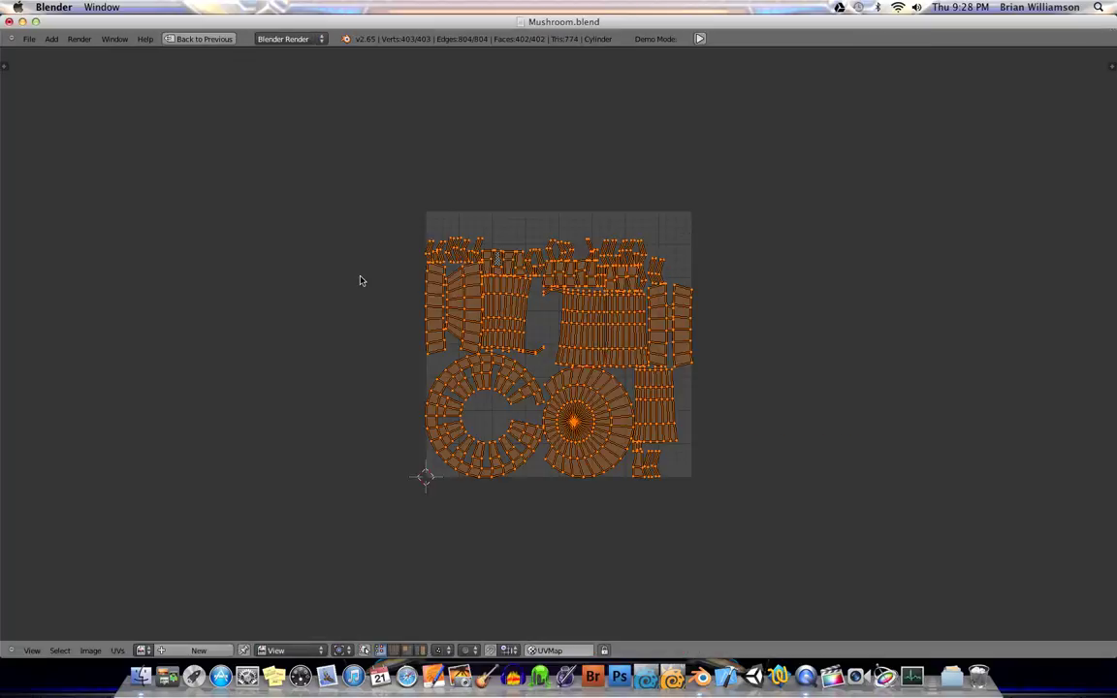
pyautogui.scroll(1, 440, 337)
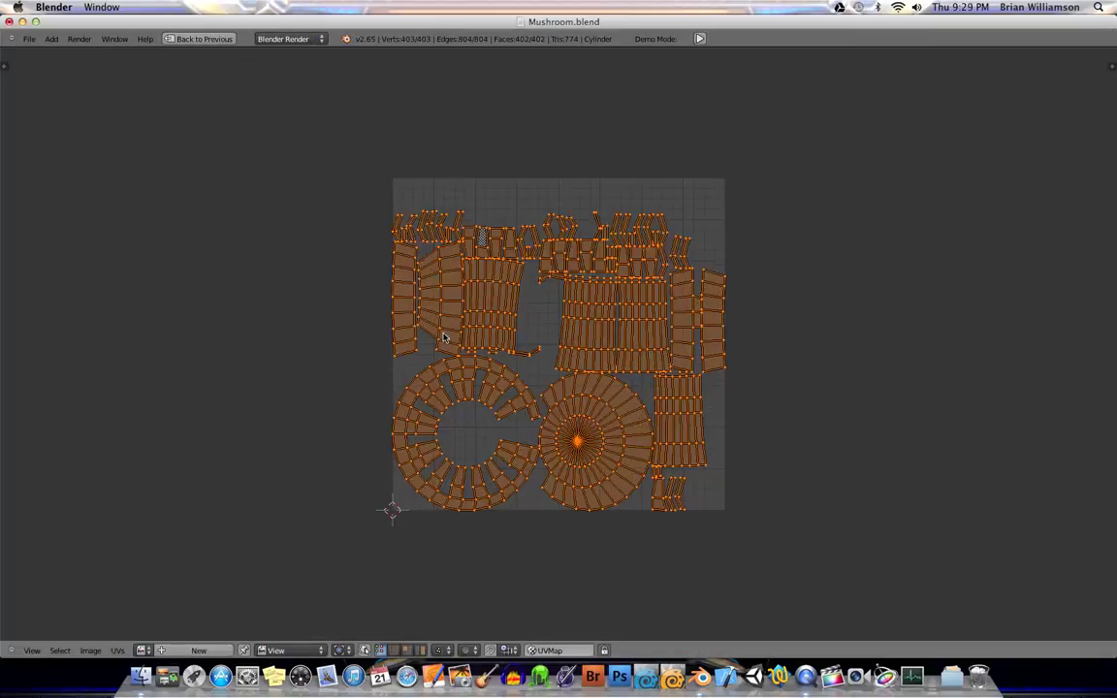
pyautogui.scroll(1, 442, 336)
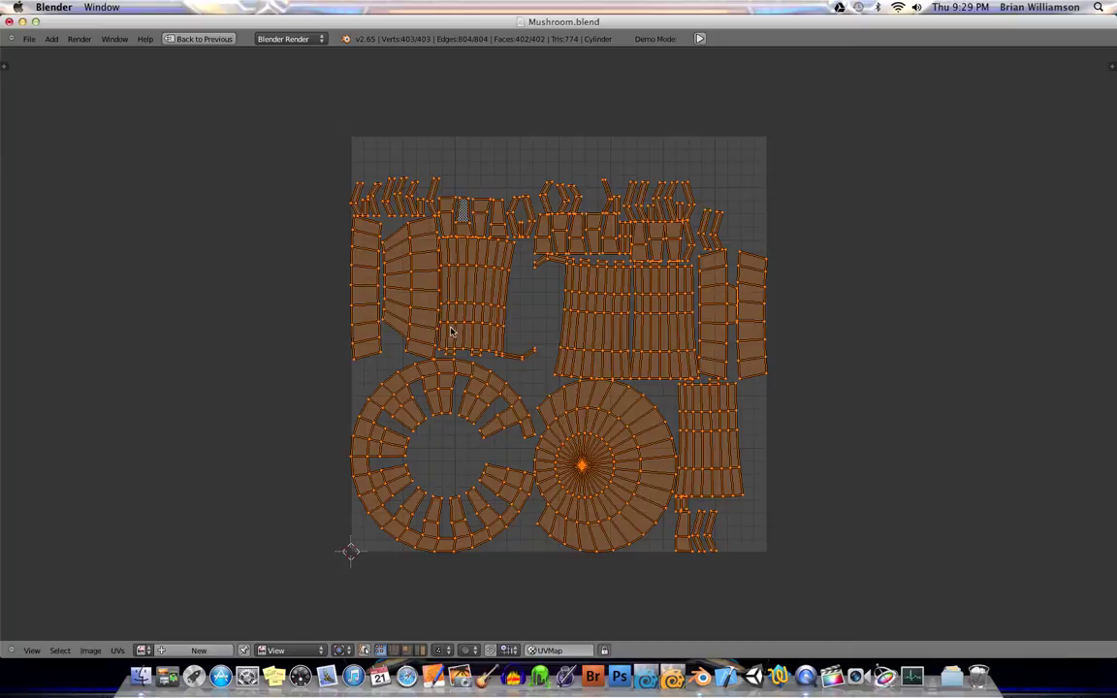
pyautogui.click(116, 651)
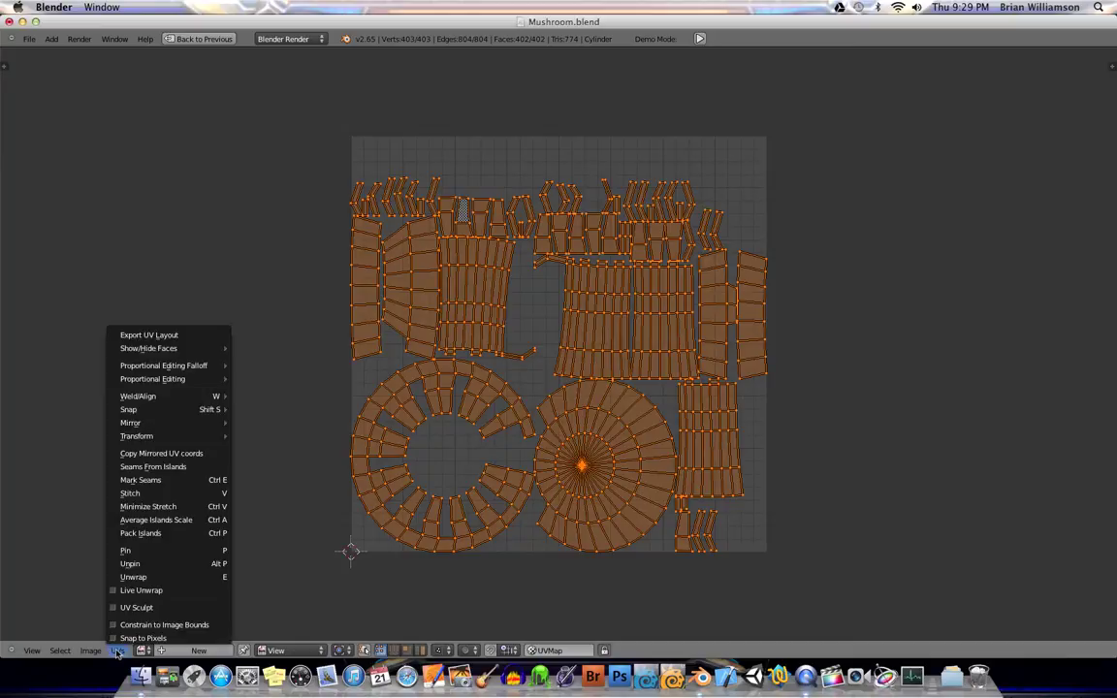
pyautogui.click(163, 534)
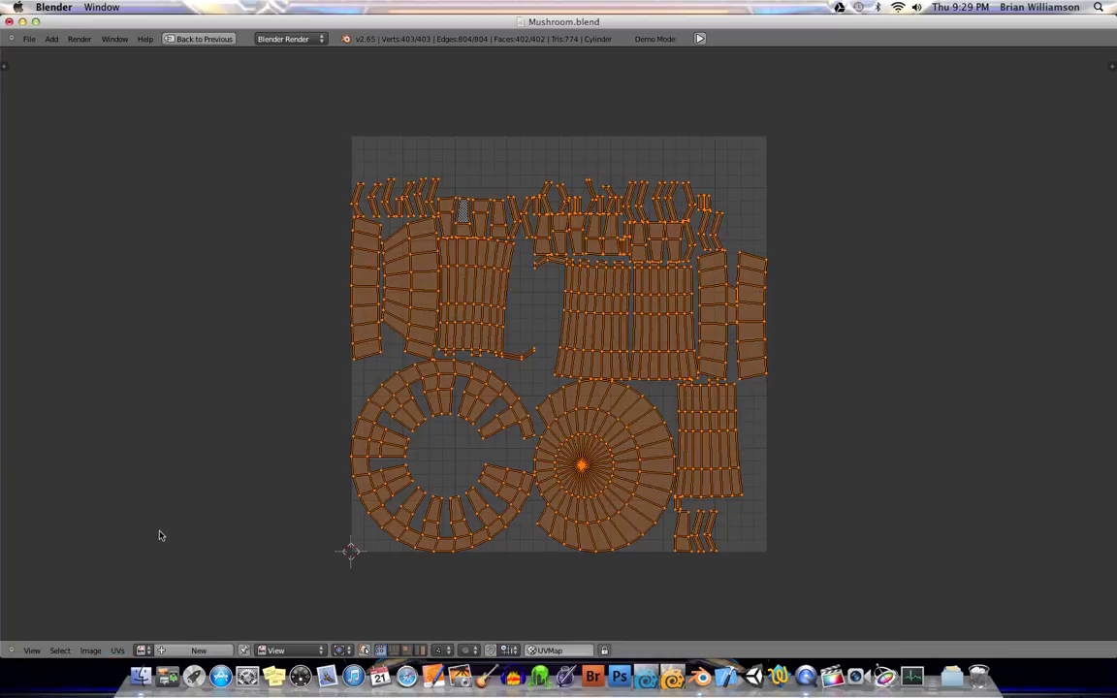
pyautogui.click(118, 651)
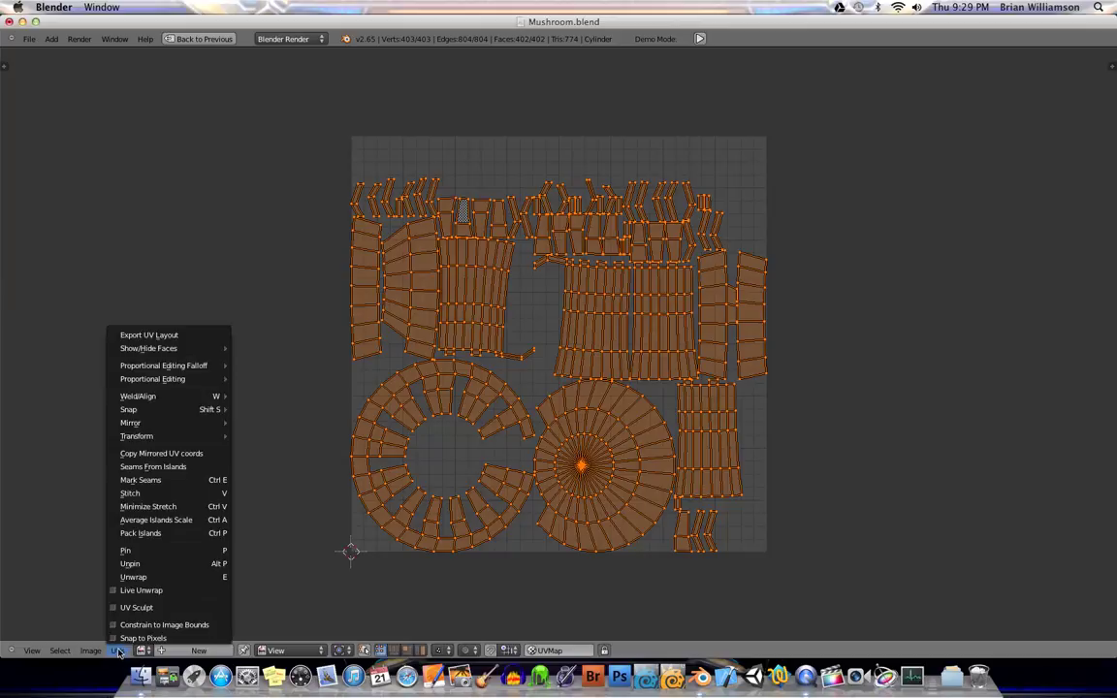
pyautogui.click(163, 520)
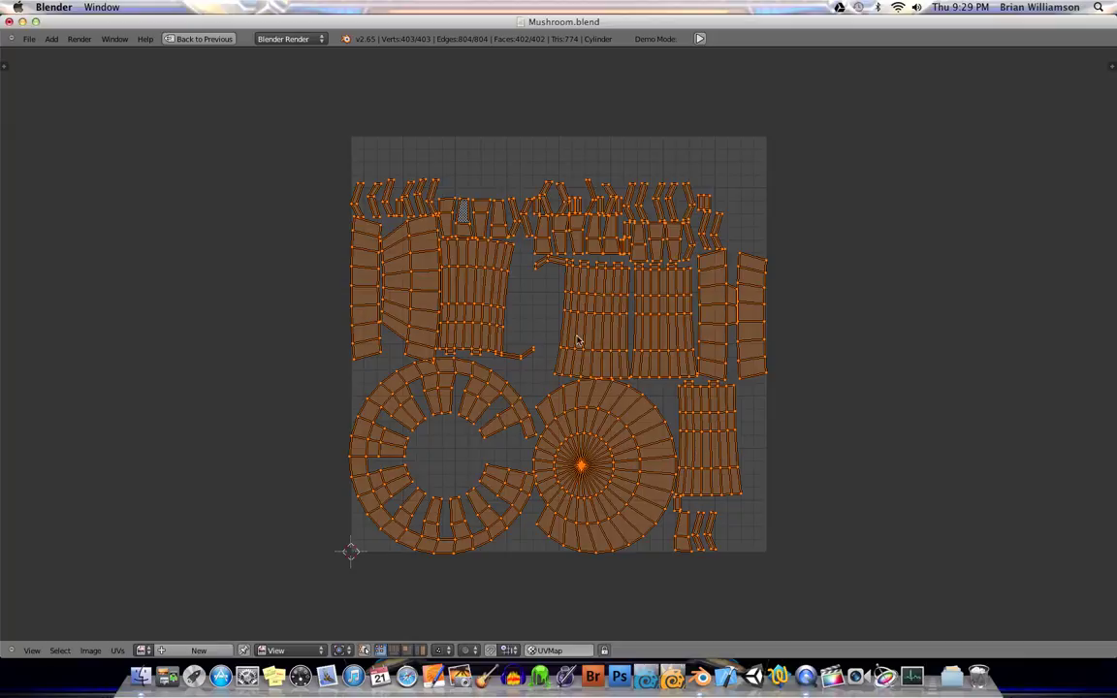
# - Move and slightly shrink the UV islands to sit inside the UV square, then restore the split layout
pyautogui.press('g')
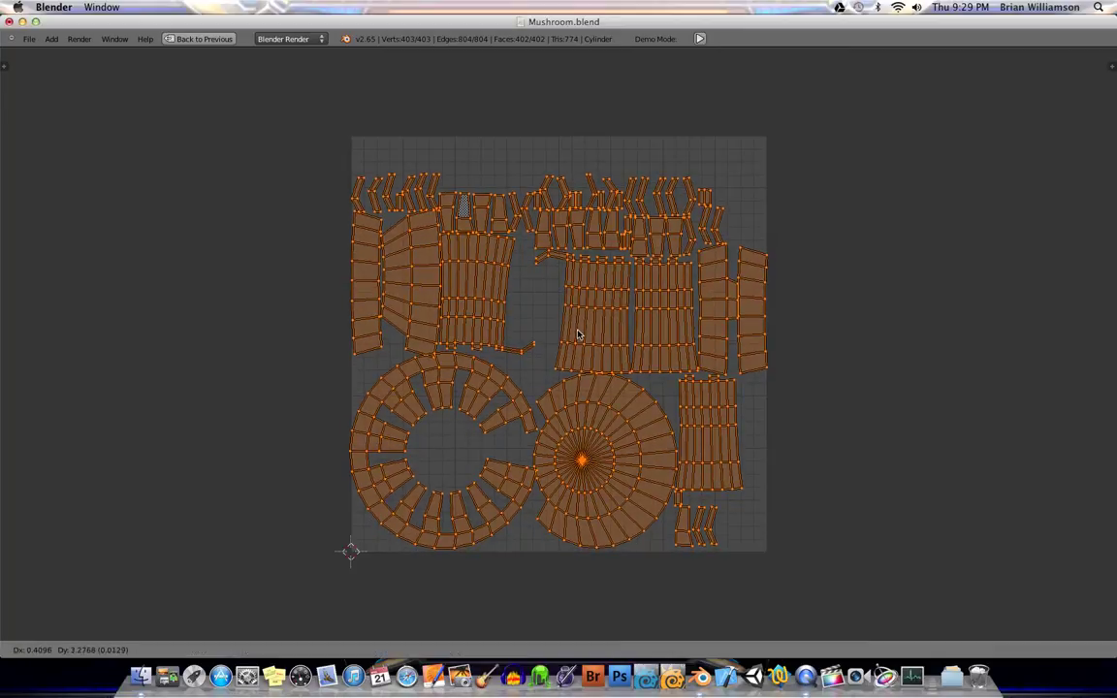
pyautogui.click(577, 335)
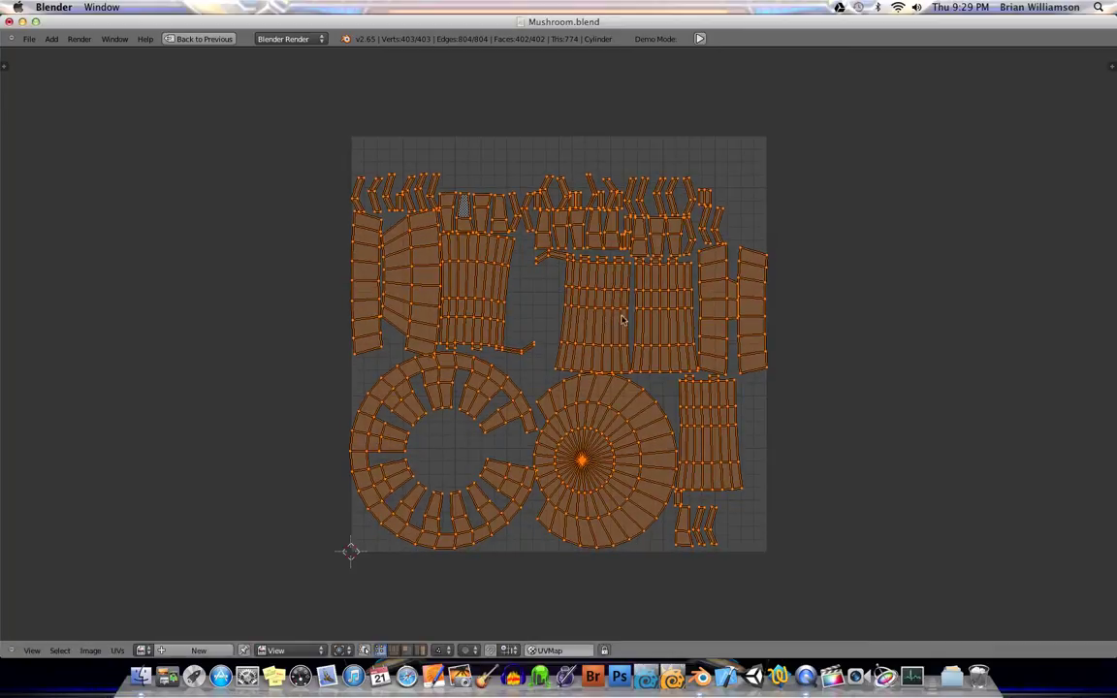
pyautogui.press('s')
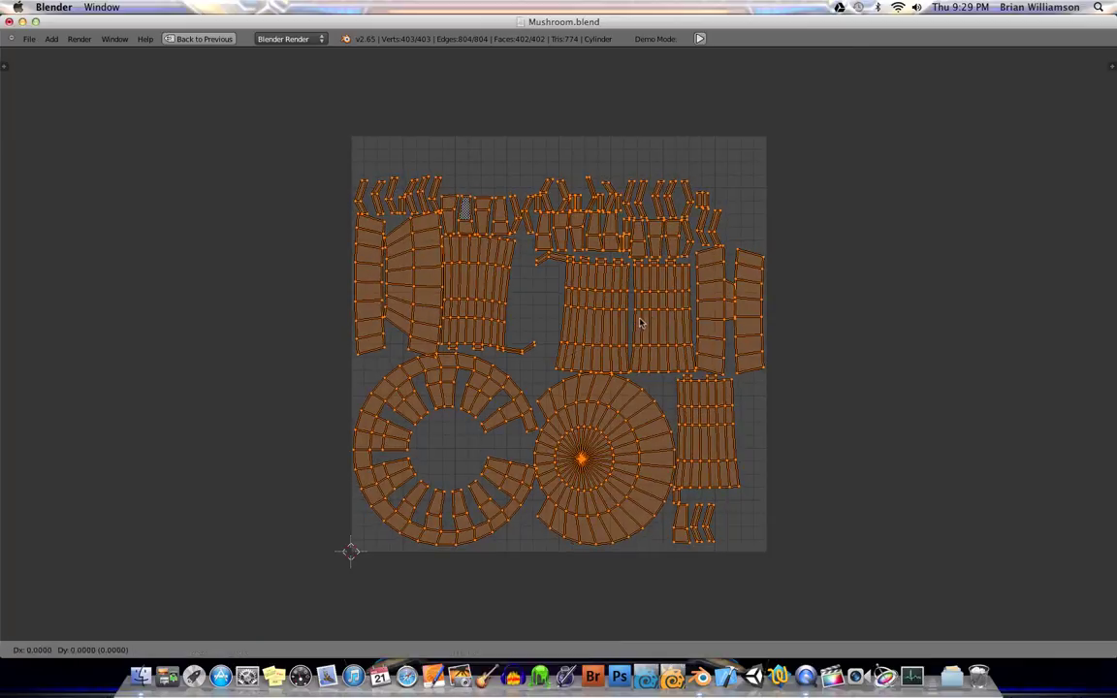
pyautogui.click(640, 321)
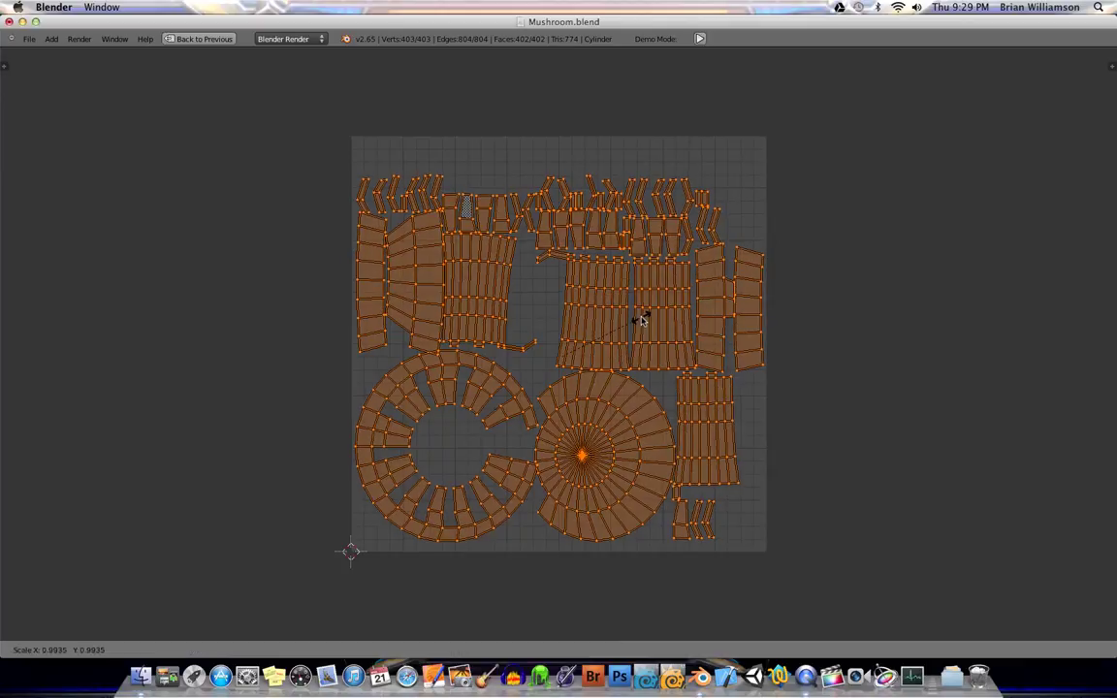
pyautogui.press('g')
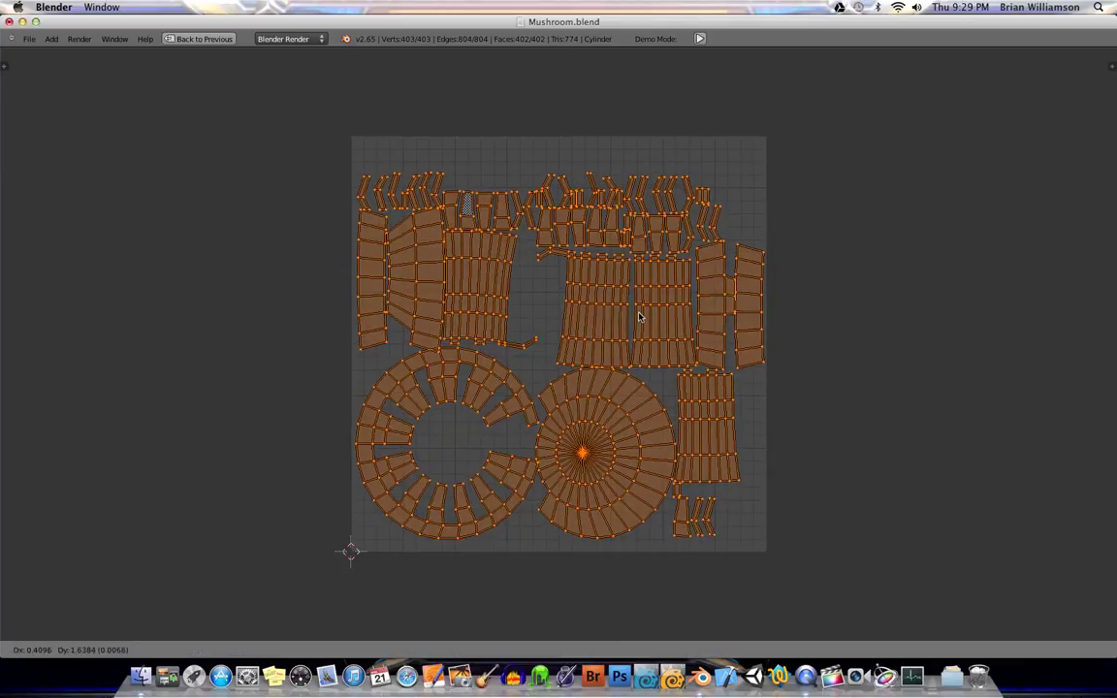
pyautogui.click(639, 316)
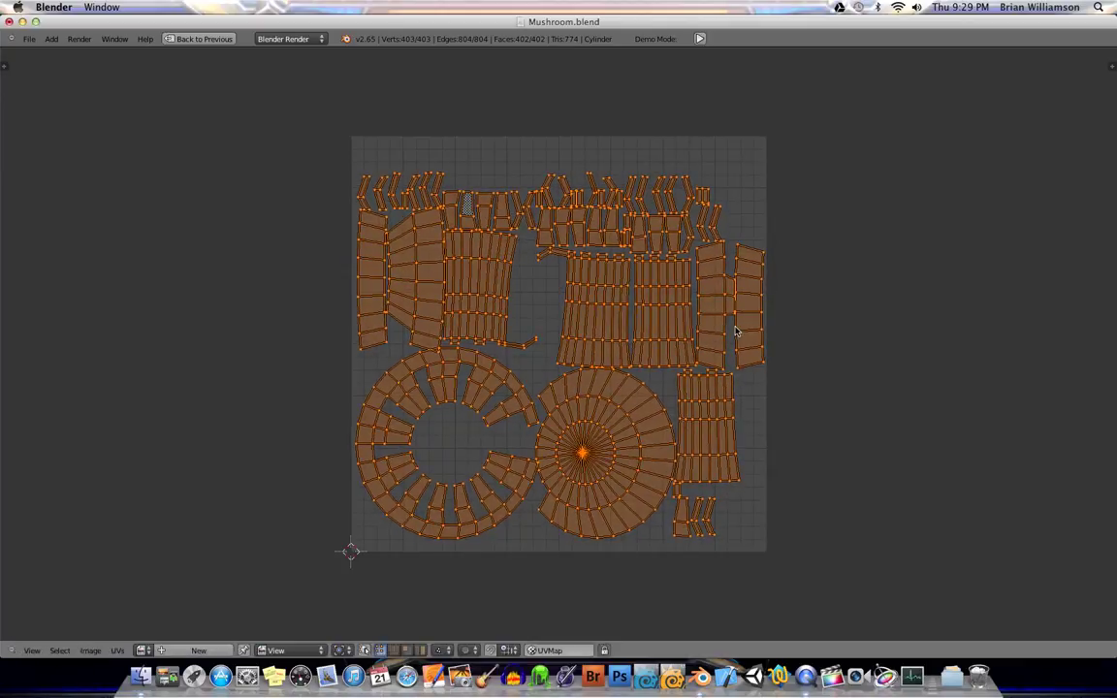
pyautogui.press('g')
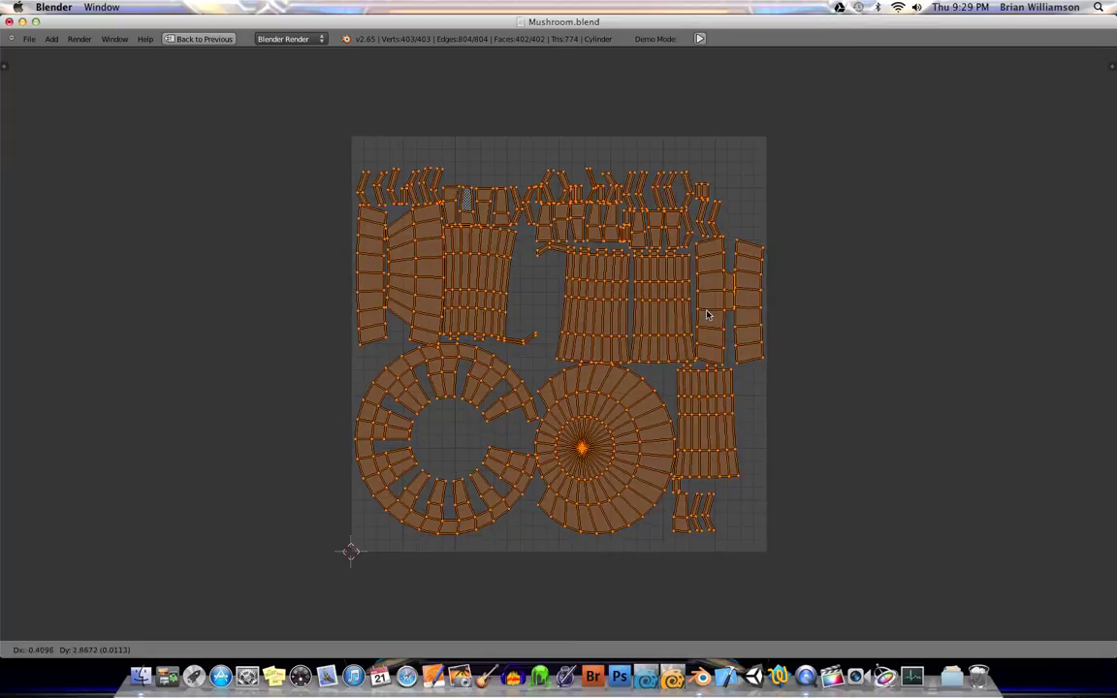
pyautogui.click(707, 316)
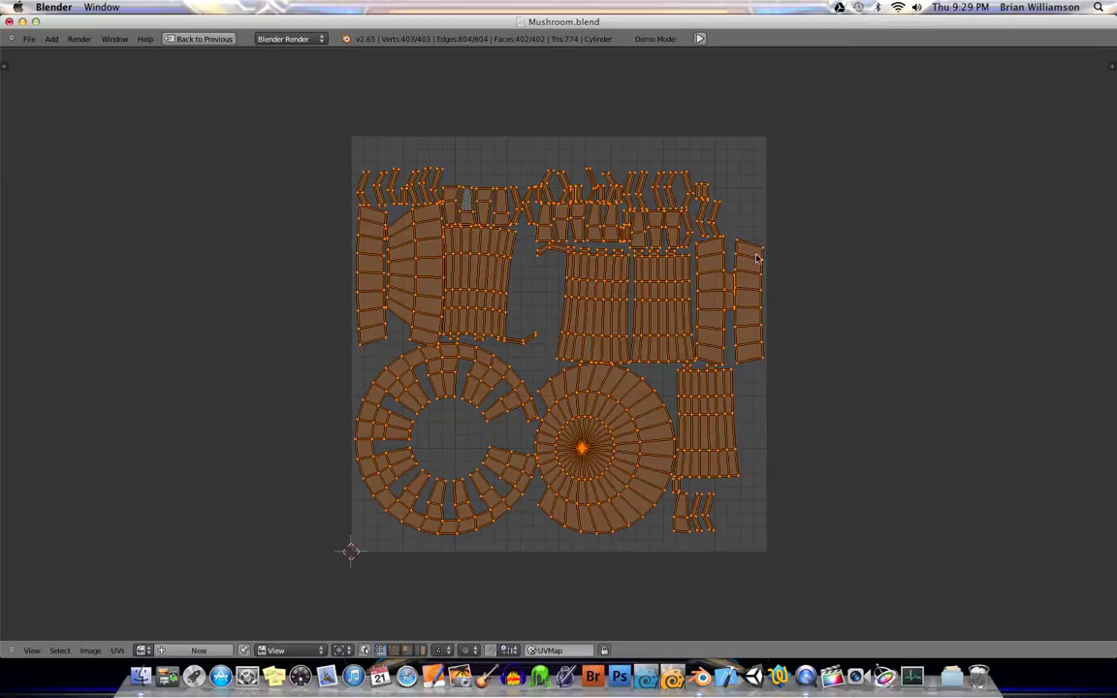
pyautogui.hotkey('shift', 'space')
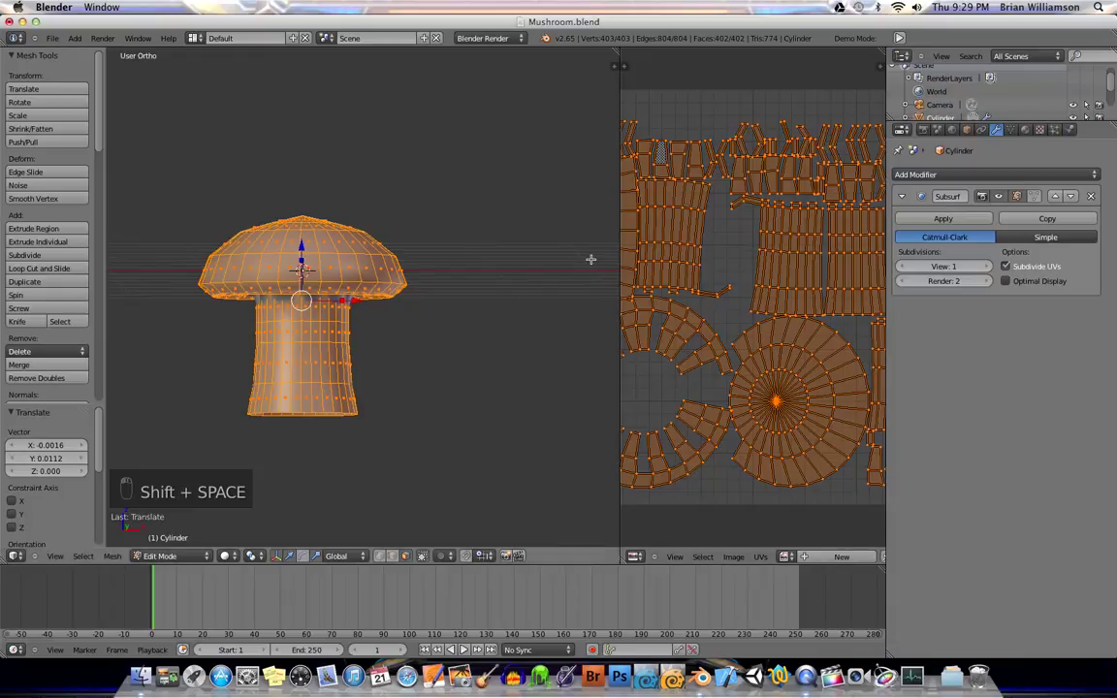
# - Fit the UV layout into view and return the mushroom to Object Mode
pyautogui.press('Home')
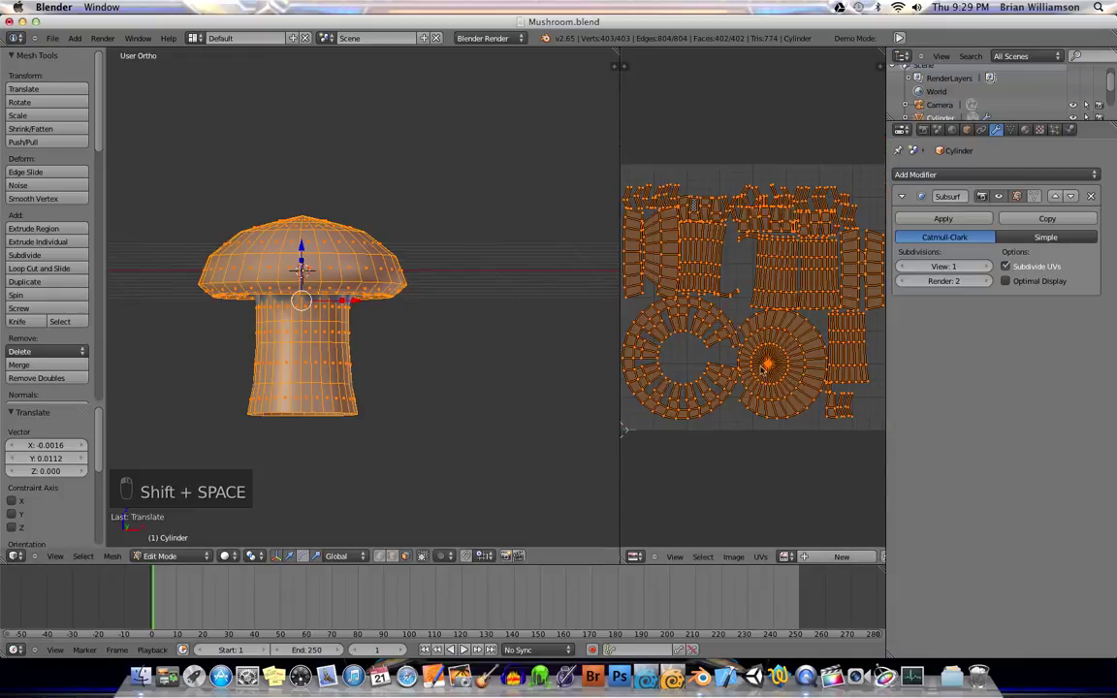
pyautogui.moveTo(404, 366); pyautogui.dragTo(426, 393, button='middle')
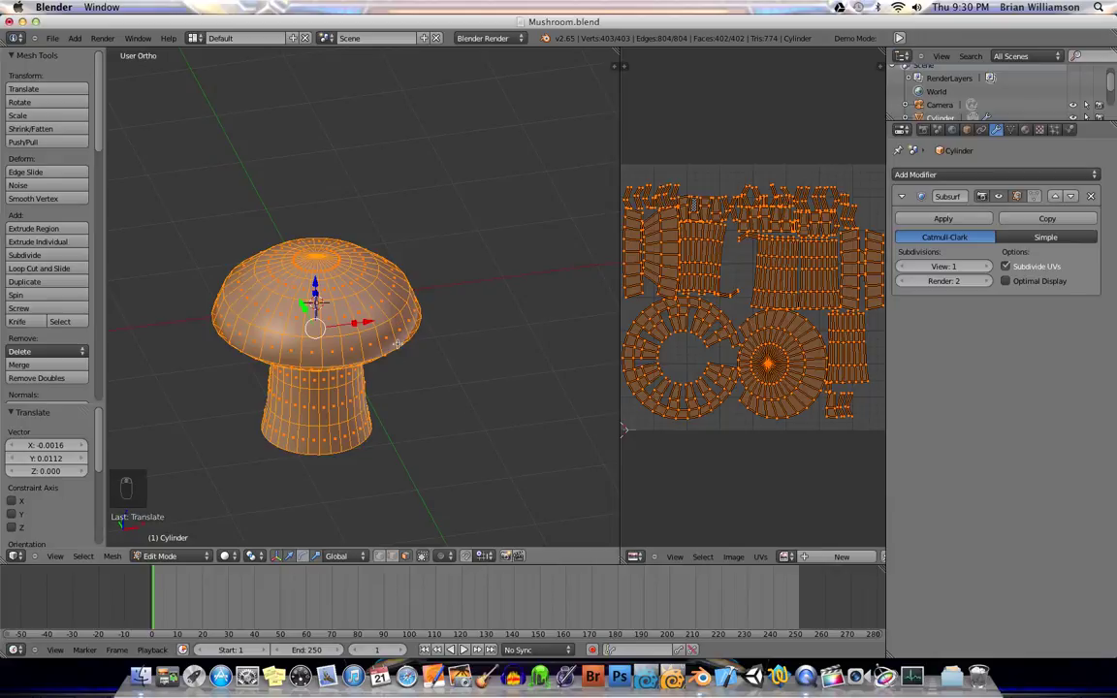
pyautogui.moveTo(423, 354); pyautogui.dragTo(417, 358, button='middle')
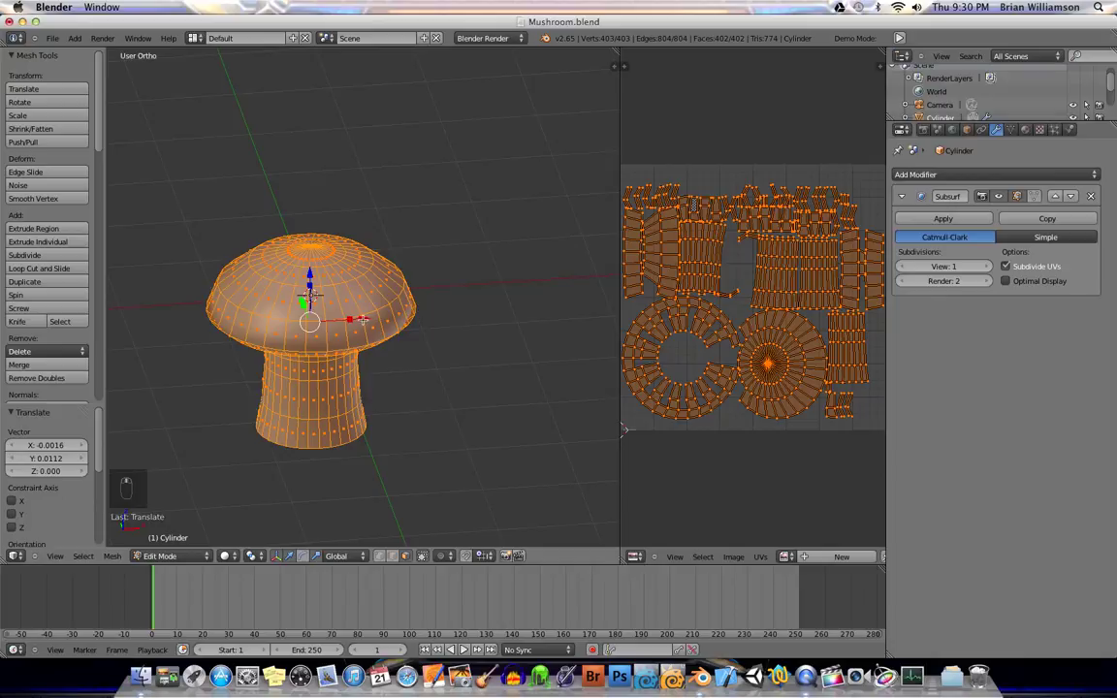
pyautogui.press('Tab')
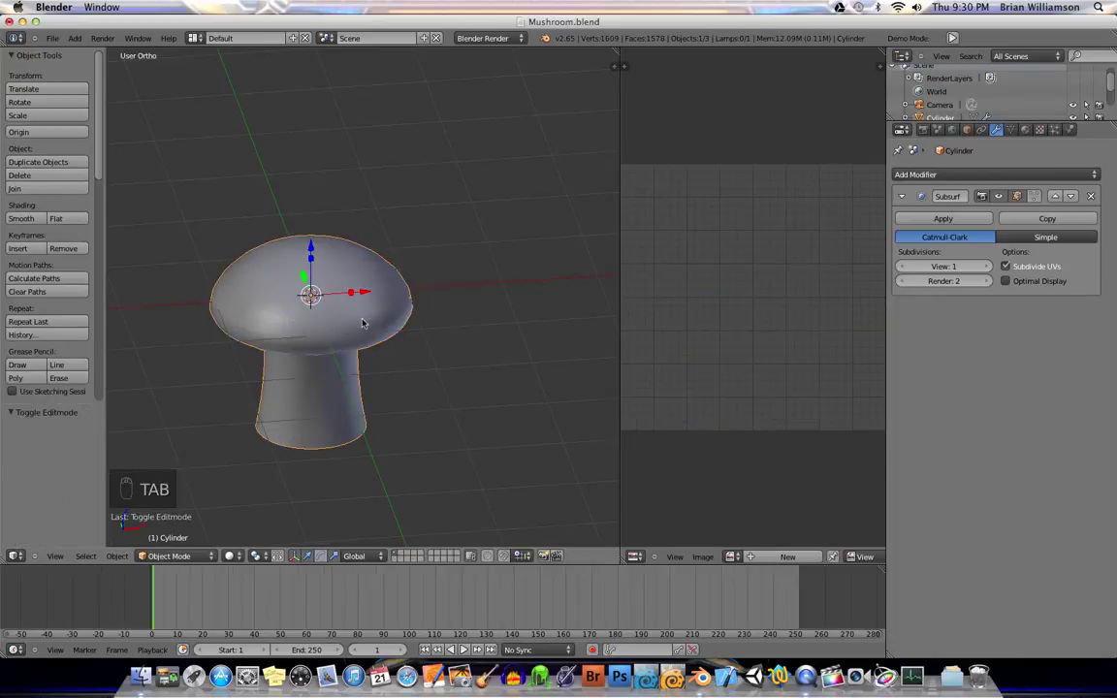
# - Save over Mushroom.blend and orbit to inspect the finished mushroom
pyautogui.hotkey('ctrl', 's')
pyautogui.click(362, 320)
pyautogui.moveTo(460, 315); pyautogui.dragTo(417, 282, button='middle')
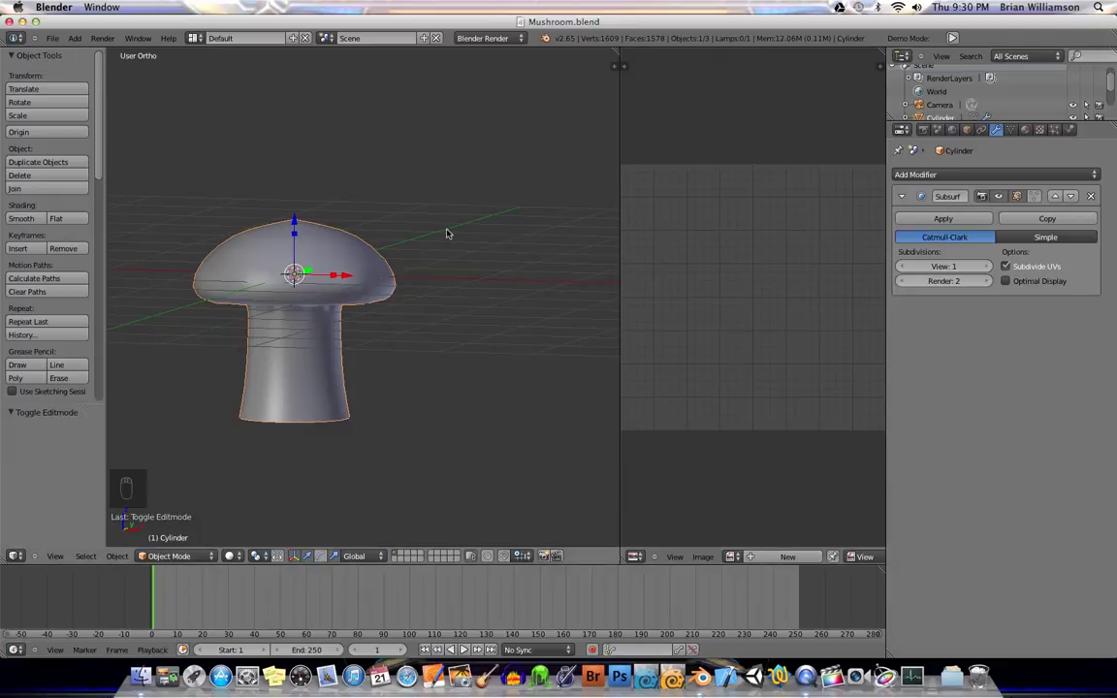
pyautogui.moveTo(383, 250)
pyautogui.mouseDown(button='middle')
pyautogui.moveTo(422, 304)
pyautogui.moveTo(424, 294)
pyautogui.mouseUp(button='middle')
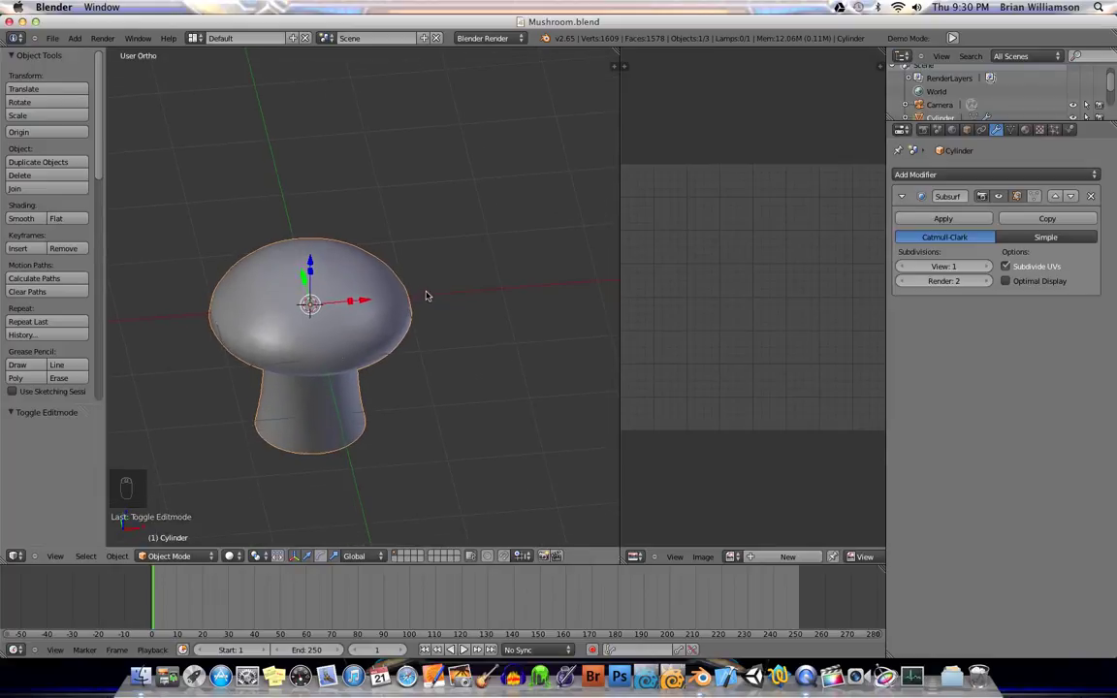